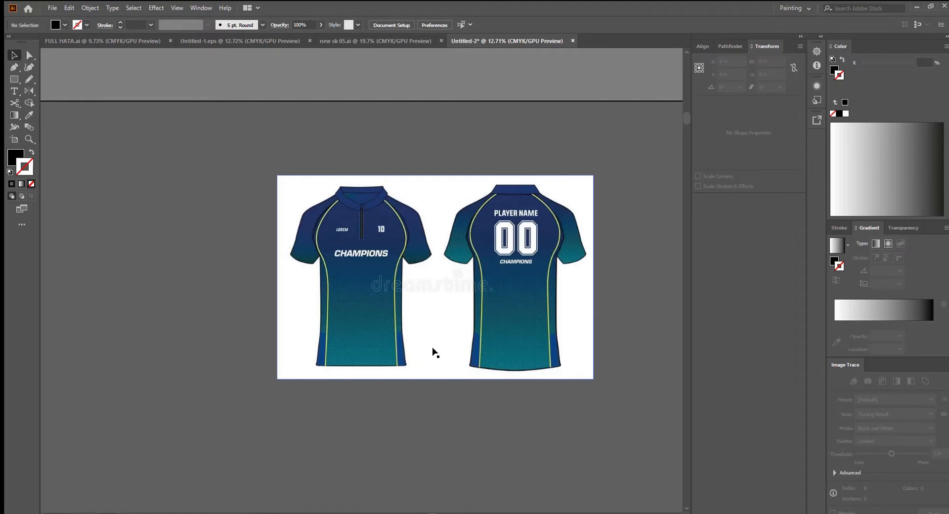
Draw a rectangle over the front jersey in the reference image and use it as a clipping mask to isolate that view.
{"action": "left_click_drag", "start_coordinate": [357, 313], "coordinate": [450, 378]}
{"action": "left_click_drag", "start_coordinate": [451, 378], "coordinate": [440, 403]}
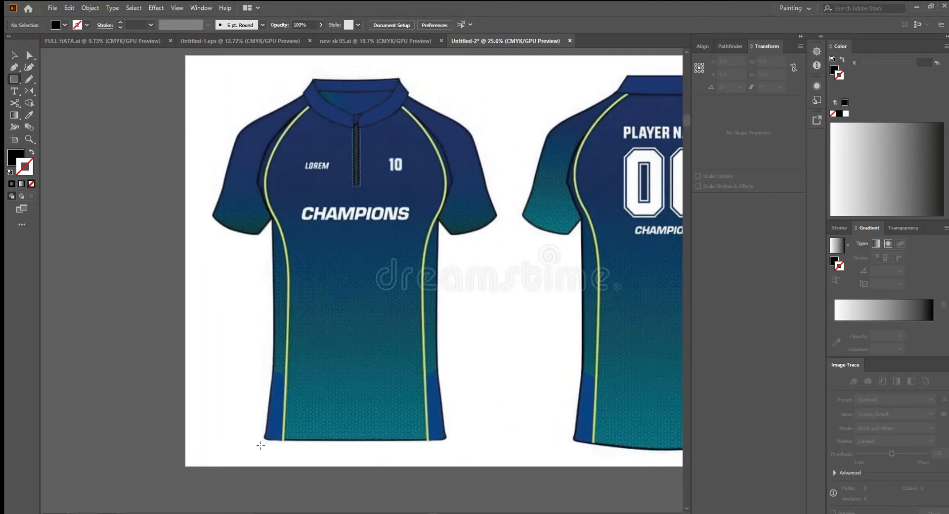
{"action": "left_click_drag", "start_coordinate": [260, 446], "coordinate": [452, 92]}
{"action": "left_click_drag", "start_coordinate": [457, 205], "coordinate": [425, 215]}
{"action": "key", "text": "v"}
{"action": "left_click_drag", "start_coordinate": [251, 185], "coordinate": [438, 259]}
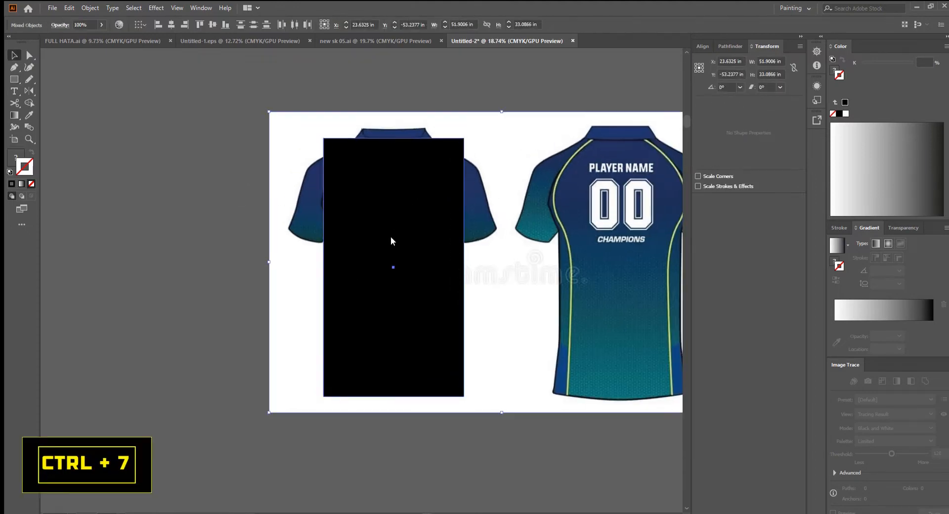
{"action": "key", "text": "ctrl+7"}
{"action": "scroll", "coordinate": [416, 247], "scroll_direction": "up", "scroll_amount": 3}
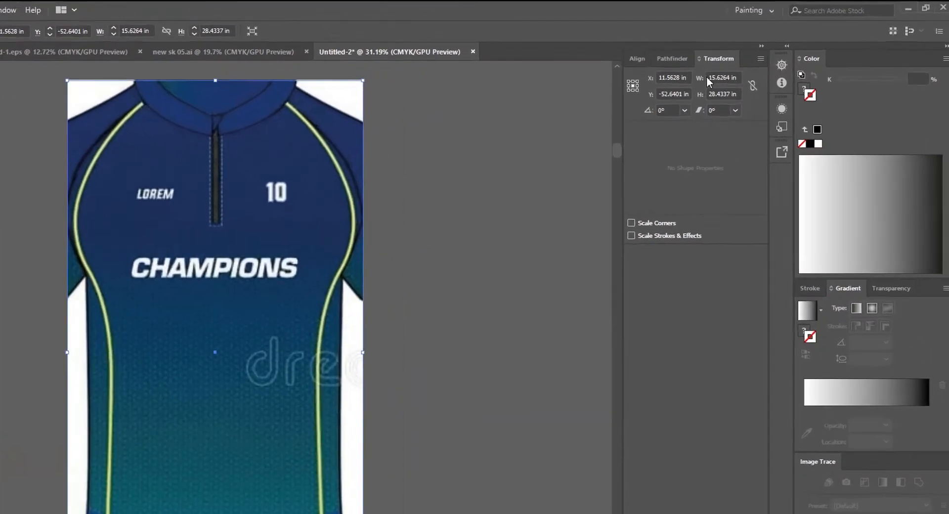
Resize the clipped front jersey image to 22 in wide and 31 in high, and lock it.
{"action": "left_click", "coordinate": [769, 61]}
{"action": "type", "text": "22"}
{"action": "key", "text": "Tab"}
{"action": "type", "text": "31"}
{"action": "key", "text": "Return"}
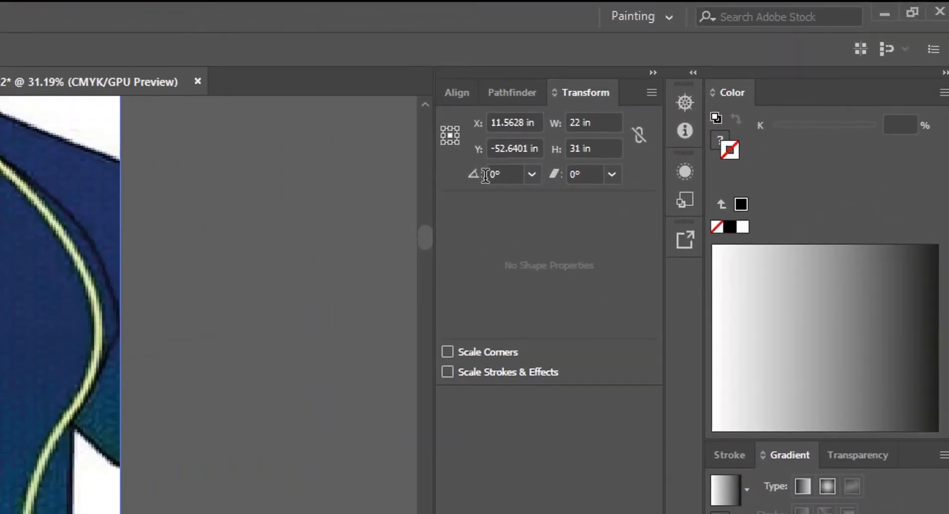
{"action": "key", "text": "ctrl+2"}
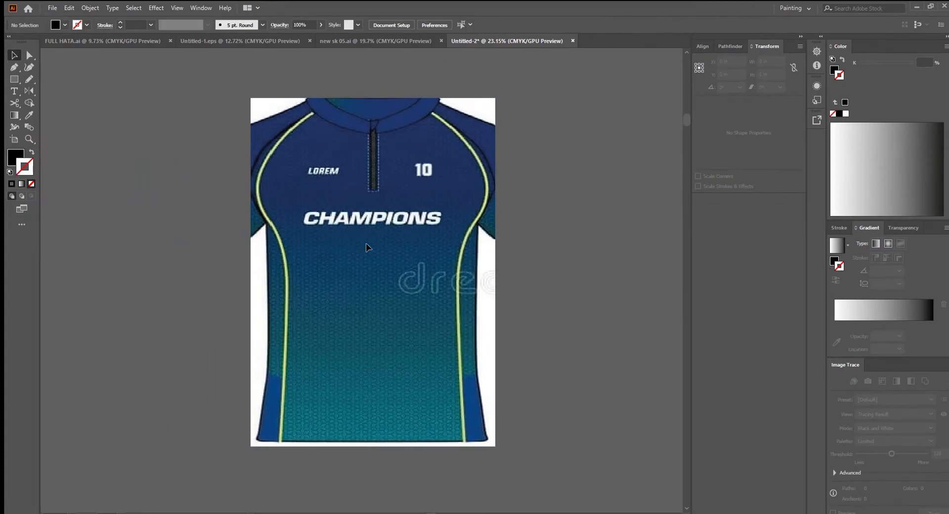
Examine the fabric pattern and trim details on the front jersey reference.
{"action": "scroll", "coordinate": [182, 270], "scroll_direction": "up", "scroll_amount": 5}
{"action": "left_click_drag", "start_coordinate": [372, 331], "coordinate": [273, 258]}
{"action": "scroll", "coordinate": [382, 327], "scroll_direction": "down", "scroll_amount": 2}
{"action": "scroll", "coordinate": [460, 356], "scroll_direction": "up", "scroll_amount": 3}
{"action": "left_click_drag", "start_coordinate": [554, 447], "coordinate": [451, 359]}
{"action": "scroll", "coordinate": [477, 337], "scroll_direction": "down", "scroll_amount": 5}
{"action": "scroll", "coordinate": [457, 354], "scroll_direction": "up", "scroll_amount": 2}
{"action": "scroll", "coordinate": [460, 350], "scroll_direction": "down", "scroll_amount": 1}
{"action": "scroll", "coordinate": [461, 350], "scroll_direction": "down", "scroll_amount": 1}
Copy the black six-petal flower shape from Untitled-1.eps and paste it beside the jersey image in Untitled-2.
{"action": "left_click", "coordinate": [391, 39]}
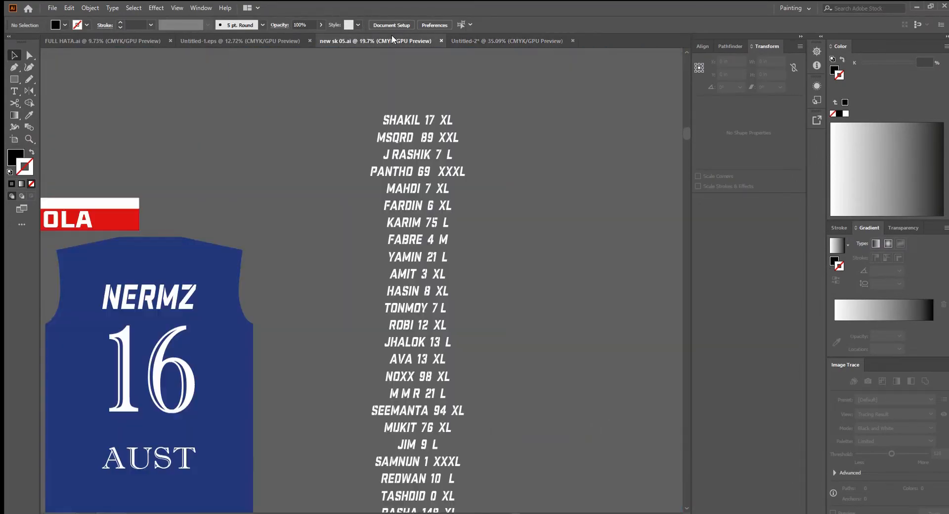
{"action": "left_click", "coordinate": [257, 43]}
{"action": "scroll", "coordinate": [328, 132], "scroll_direction": "down", "scroll_amount": 2}
{"action": "left_click_drag", "start_coordinate": [458, 388], "coordinate": [400, 203]}
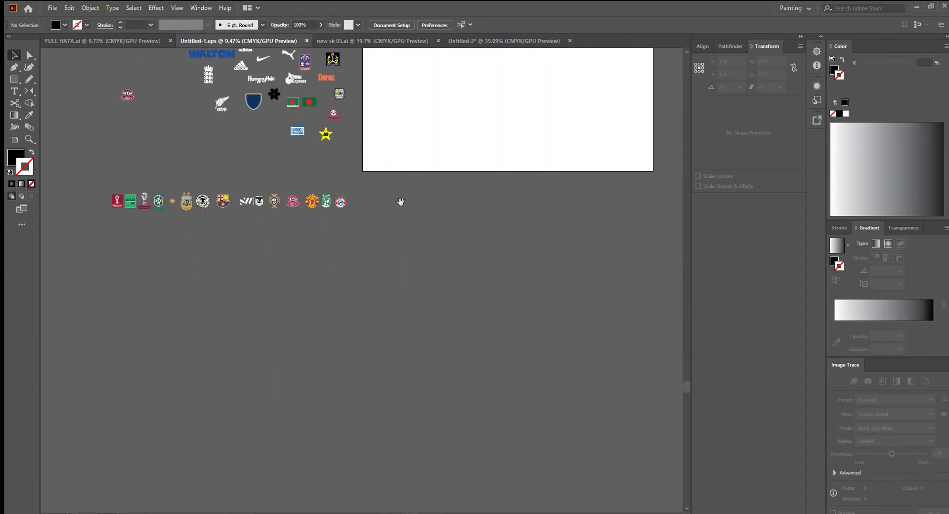
{"action": "scroll", "coordinate": [271, 186], "scroll_direction": "up", "scroll_amount": 4}
{"action": "left_click_drag", "start_coordinate": [254, 78], "coordinate": [426, 353]}
{"action": "left_click_drag", "start_coordinate": [448, 292], "coordinate": [354, 357]}
{"action": "left_click_drag", "start_coordinate": [407, 374], "coordinate": [202, 221]}
{"action": "scroll", "coordinate": [385, 305], "scroll_direction": "down", "scroll_amount": 4}
{"action": "left_click_drag", "start_coordinate": [232, 267], "coordinate": [315, 338]}
{"action": "left_click", "coordinate": [307, 329]}
{"action": "mouse_move", "coordinate": [283, 298]}
{"action": "left_mouse_down"}
{"action": "mouse_move", "coordinate": [408, 398]}
{"action": "mouse_move", "coordinate": [277, 311]}
{"action": "left_mouse_up"}
{"action": "left_click_drag", "start_coordinate": [310, 339], "coordinate": [265, 324]}
{"action": "left_click_drag", "start_coordinate": [430, 276], "coordinate": [240, 287]}
{"action": "left_click_drag", "start_coordinate": [240, 286], "coordinate": [398, 341]}
{"action": "left_click_drag", "start_coordinate": [292, 346], "coordinate": [317, 338]}
{"action": "left_click_drag", "start_coordinate": [317, 338], "coordinate": [382, 312]}
{"action": "left_click_drag", "start_coordinate": [290, 320], "coordinate": [223, 299]}
{"action": "left_click_drag", "start_coordinate": [224, 299], "coordinate": [274, 319]}
{"action": "scroll", "coordinate": [340, 339], "scroll_direction": "up", "scroll_amount": 6}
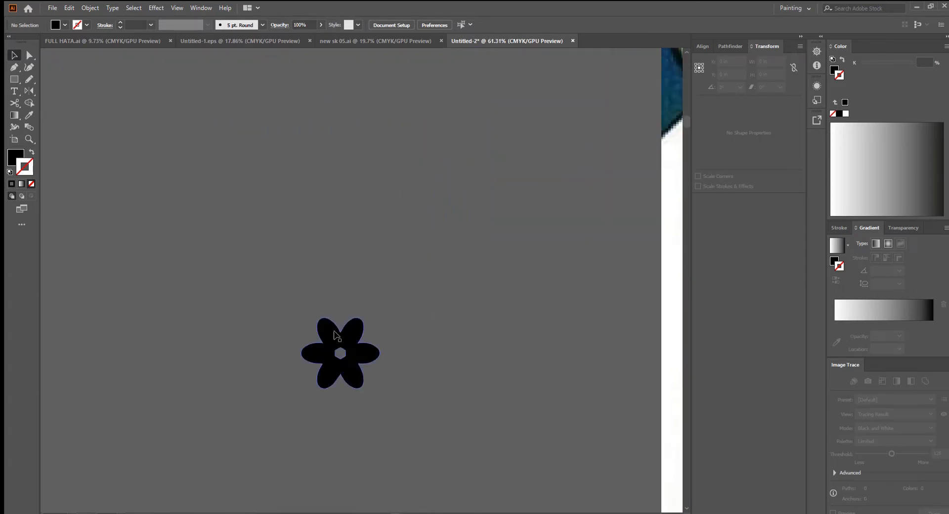
Scale the pasted black flower down to about 1.36 in wide.
{"action": "left_click", "coordinate": [350, 341]}
{"action": "left_click_drag", "start_coordinate": [379, 354], "coordinate": [361, 352]}
{"action": "left_click_drag", "start_coordinate": [396, 270], "coordinate": [250, 321]}
{"action": "left_click_drag", "start_coordinate": [356, 331], "coordinate": [373, 253]}
{"action": "left_click_drag", "start_coordinate": [351, 421], "coordinate": [335, 267]}
{"action": "left_click_drag", "start_coordinate": [265, 261], "coordinate": [368, 290]}
{"action": "scroll", "coordinate": [372, 327], "scroll_direction": "down", "scroll_amount": 3}
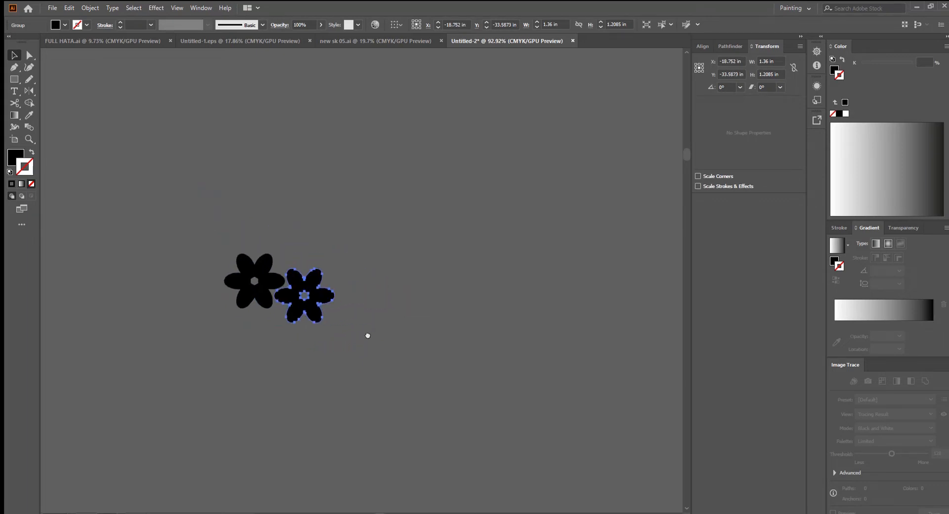
{"action": "left_click_drag", "start_coordinate": [301, 281], "coordinate": [252, 266]}
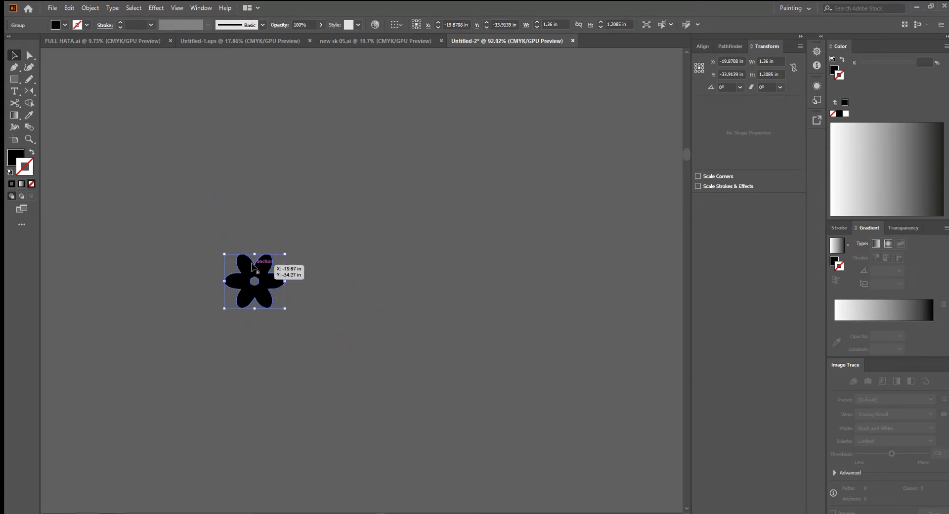
Swap the flower's fill and stroke to leave a black outline, and set the stroke weight to 2 pt.
{"action": "left_click", "coordinate": [32, 152]}
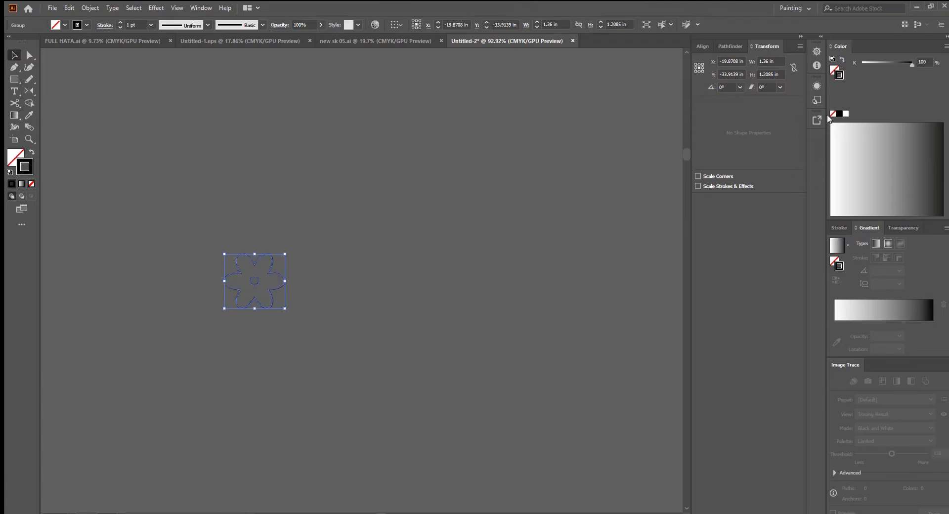
{"action": "left_click_drag", "start_coordinate": [274, 267], "coordinate": [339, 342]}
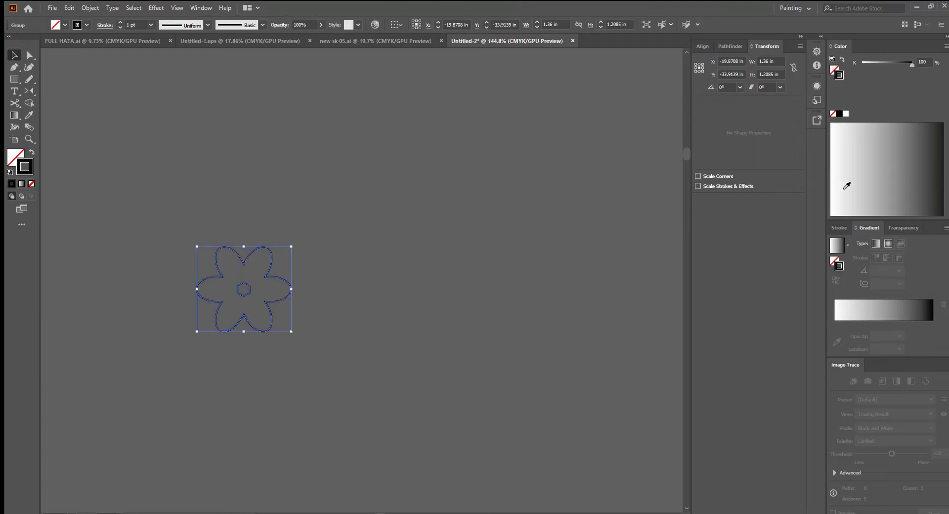
{"action": "left_click", "coordinate": [840, 228]}
{"action": "left_click", "coordinate": [852, 240]}
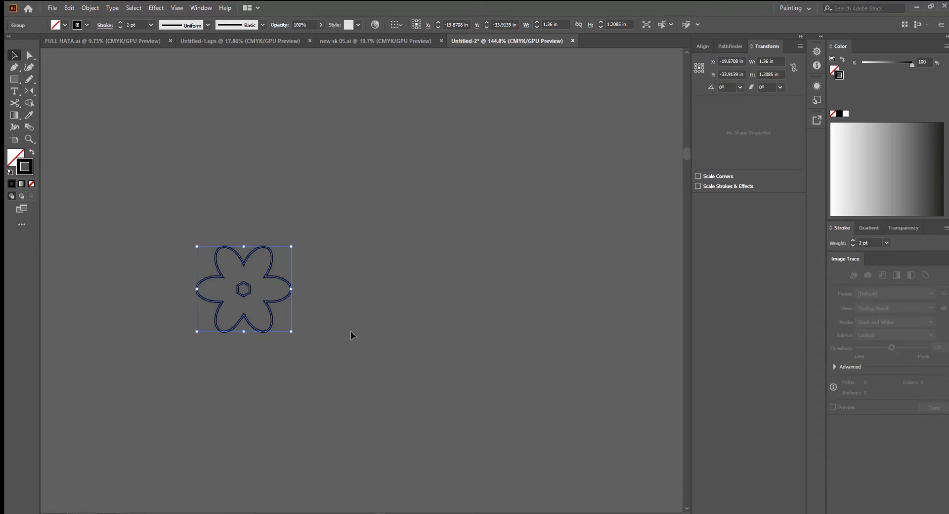
Scale the outlined flower down proportionally to about 0.865 in wide.
{"action": "left_click_drag", "start_coordinate": [351, 334], "coordinate": [131, 286]}
{"action": "mouse_move", "coordinate": [309, 342]}
{"action": "left_mouse_down"}
{"action": "mouse_move", "coordinate": [449, 386]}
{"action": "mouse_move", "coordinate": [386, 385]}
{"action": "left_mouse_up"}
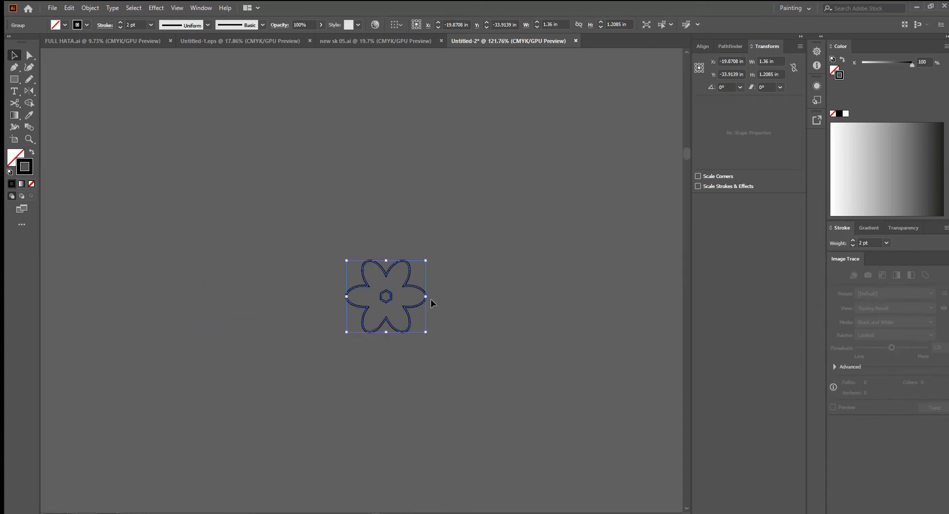
{"action": "left_click_drag", "start_coordinate": [426, 297], "coordinate": [392, 350]}
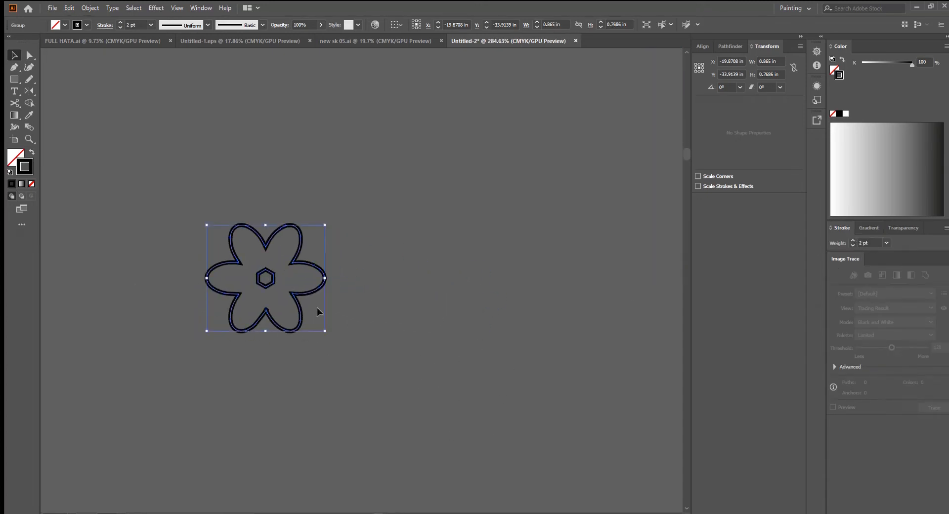
Duplicate the outlined flower diagonally against its lower-right petal and repeat the duplication to build a long slanted row.
{"action": "left_click_drag", "start_coordinate": [304, 294], "coordinate": [400, 323]}
{"action": "scroll", "coordinate": [401, 336], "scroll_direction": "down", "scroll_amount": 3}
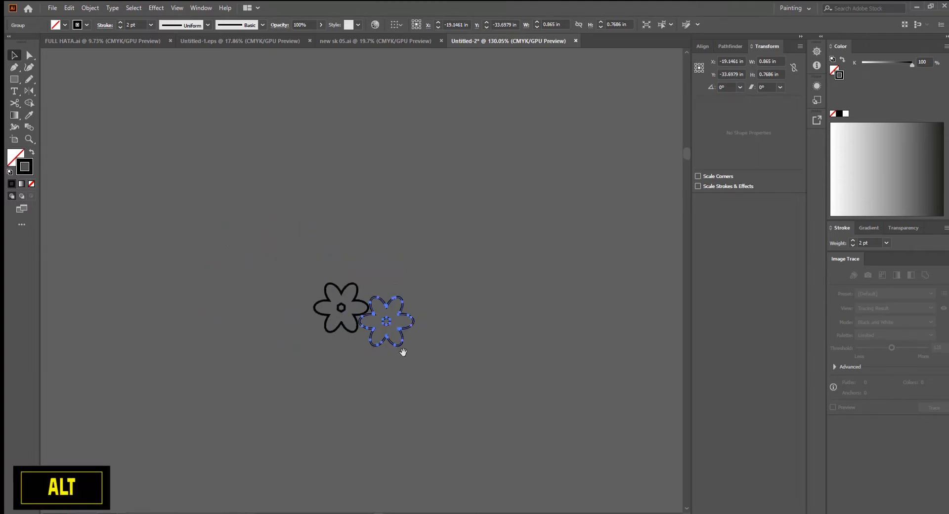
{"action": "scroll", "coordinate": [356, 346], "scroll_direction": "right", "scroll_amount": 5}
{"action": "key", "text": "ctrl+d"}
{"action": "key", "text": "ctrl+d"}
{"action": "key", "text": "ctrl+d"}
{"action": "key", "text": "ctrl+d"}
{"action": "key", "text": "ctrl+d"}
{"action": "key", "text": "ctrl+d"}
{"action": "key", "text": "ctrl+d"}
{"action": "key", "text": "ctrl+d"}
{"action": "key", "text": "ctrl+d"}
{"action": "key", "text": "ctrl+d"}
{"action": "key", "text": "ctrl+d"}
{"action": "key", "text": "ctrl+d"}
{"action": "key", "text": "ctrl+d"}
{"action": "key", "text": "ctrl+d"}
{"action": "key", "text": "ctrl+d"}
{"action": "key", "text": "ctrl+d"}
{"action": "key", "text": "ctrl+d"}
{"action": "key", "text": "ctrl+d"}
{"action": "key", "text": "ctrl+d"}
{"action": "key", "text": "ctrl+d"}
{"action": "key", "text": "ctrl+d"}
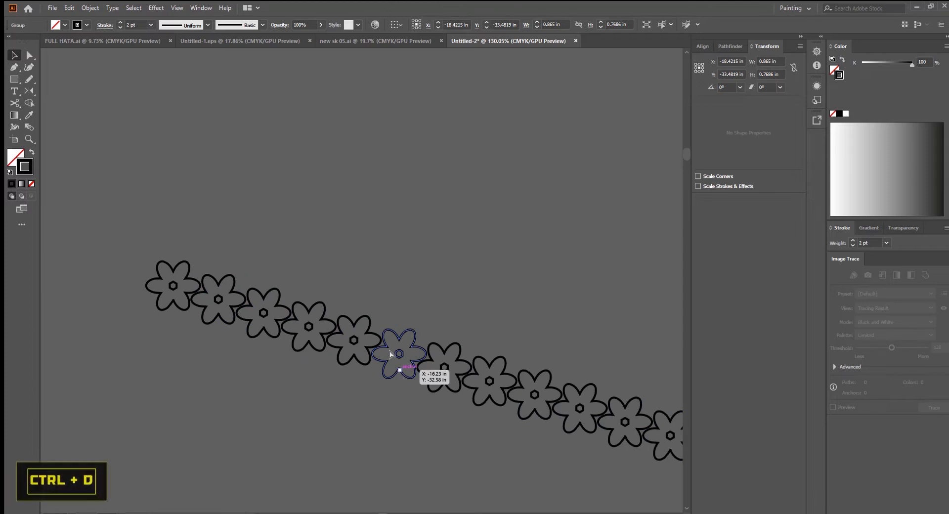
{"action": "scroll", "coordinate": [410, 354], "scroll_direction": "down", "scroll_amount": 4}
{"action": "left_click_drag", "start_coordinate": [523, 392], "coordinate": [388, 358]}
{"action": "scroll", "coordinate": [387, 363], "scroll_direction": "down", "scroll_amount": 3}
{"action": "left_click_drag", "start_coordinate": [431, 387], "coordinate": [398, 377]}
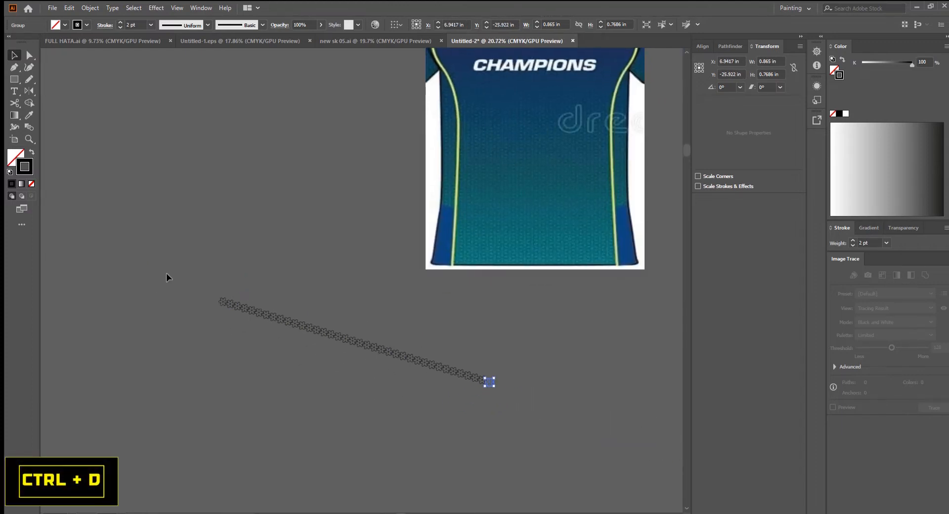
Group the row of flowers and place a copy interlocking directly below it.
{"action": "key", "text": "ctrl+a"}
{"action": "scroll", "coordinate": [445, 376], "scroll_direction": "up", "scroll_amount": 8}
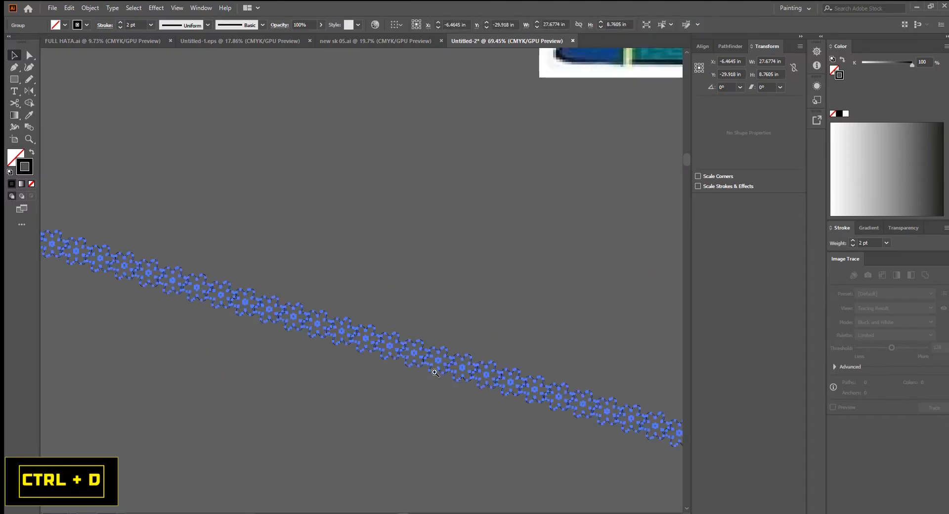
{"action": "left_click_drag", "start_coordinate": [447, 343], "coordinate": [362, 416]}
{"action": "scroll", "coordinate": [375, 417], "scroll_direction": "up", "scroll_amount": 5}
{"action": "scroll", "coordinate": [365, 415], "scroll_direction": "down", "scroll_amount": 8}
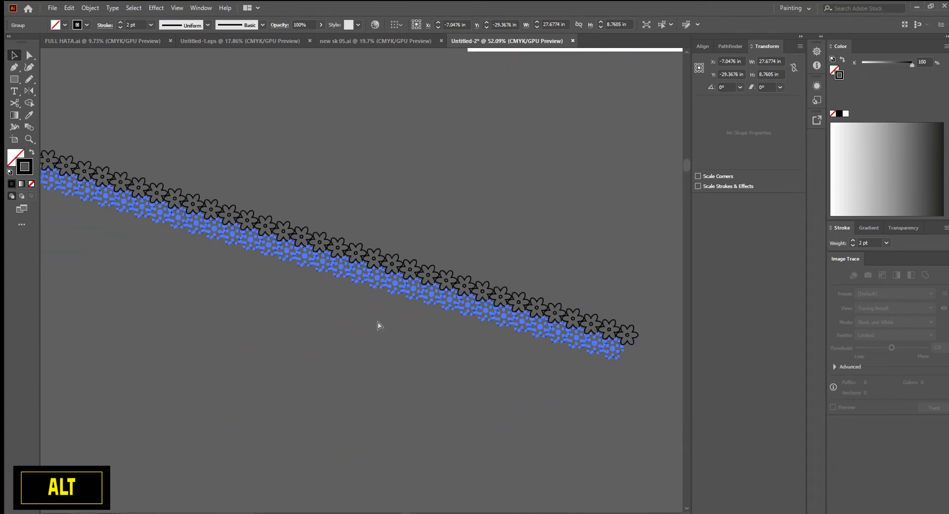
Repeat the row duplication until the rows form a large slanted block of flower pattern.
{"action": "key", "text": "ctrl+d"}
{"action": "key", "text": "ctrl+d"}
{"action": "key", "text": "ctrl+d"}
{"action": "key", "text": "ctrl+d"}
{"action": "key", "text": "ctrl+d"}
{"action": "key", "text": "ctrl+d"}
{"action": "key", "text": "ctrl+d"}
{"action": "key", "text": "ctrl+d"}
{"action": "key", "text": "ctrl+d"}
{"action": "key", "text": "ctrl+d"}
{"action": "scroll", "coordinate": [423, 349], "scroll_direction": "down", "scroll_amount": 5}
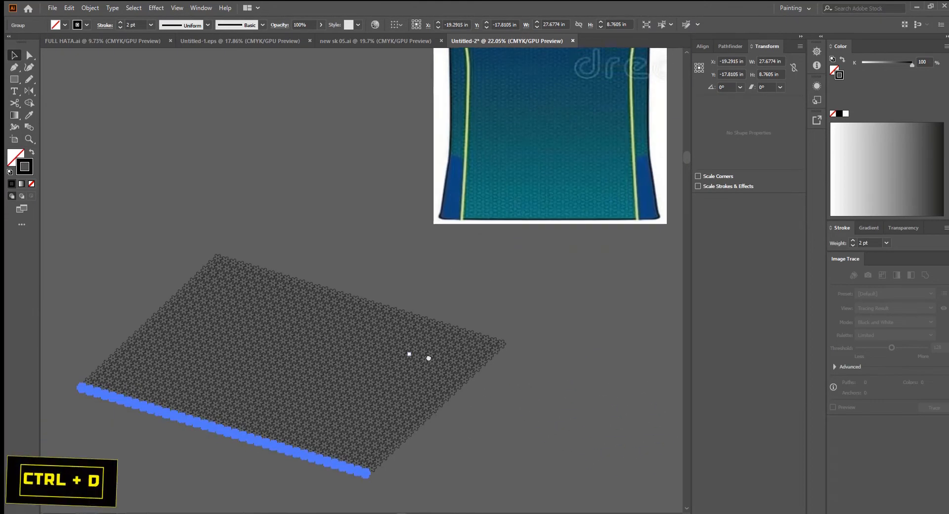
{"action": "key", "text": "ctrl+d"}
{"action": "key", "text": "ctrl+d"}
{"action": "key", "text": "ctrl+d"}
{"action": "key", "text": "ctrl+d"}
{"action": "key", "text": "ctrl+d"}
{"action": "key", "text": "ctrl+d"}
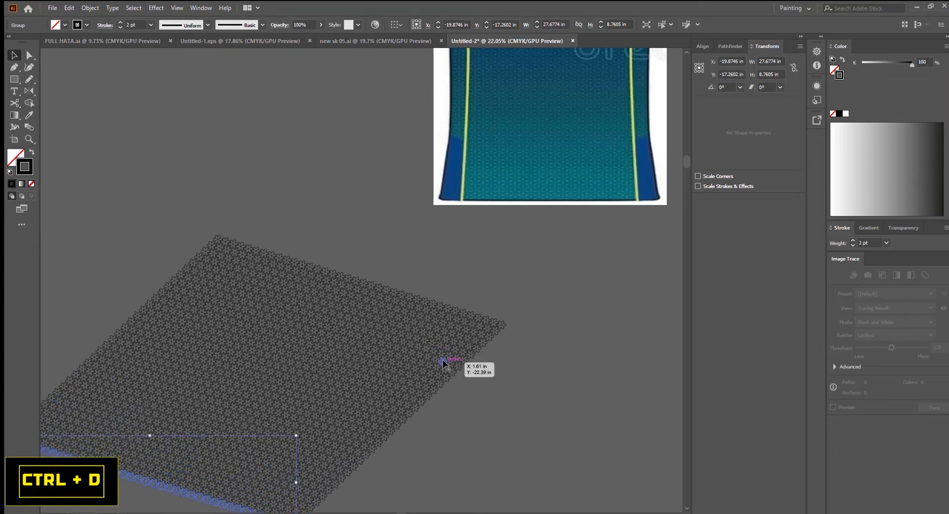
Move the whole flower pattern block over the upper part of the front jersey.
{"action": "scroll", "coordinate": [443, 363], "scroll_direction": "down", "scroll_amount": 4}
{"action": "left_click_drag", "start_coordinate": [375, 368], "coordinate": [458, 191]}
{"action": "key", "text": "ctrl+equal"}
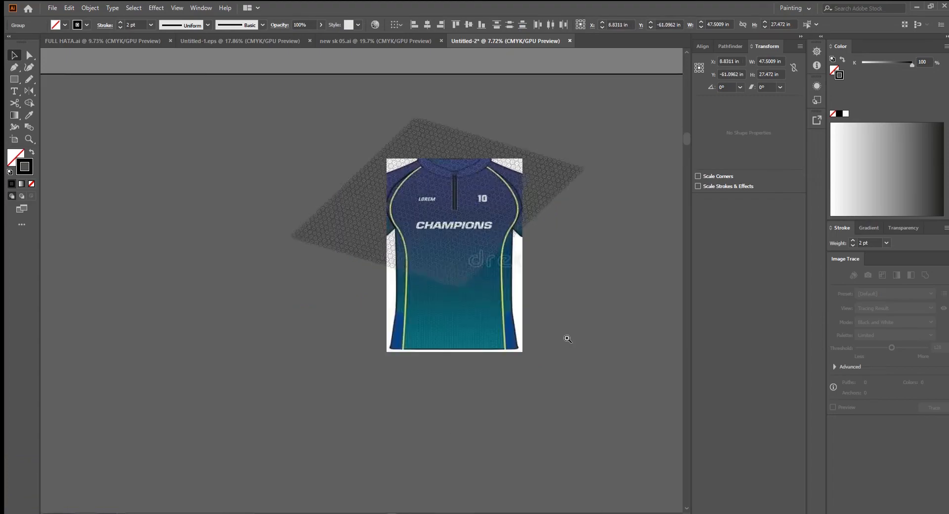
{"action": "left_click_drag", "start_coordinate": [567, 339], "coordinate": [510, 334]}
{"action": "left_click_drag", "start_coordinate": [428, 343], "coordinate": [452, 366]}
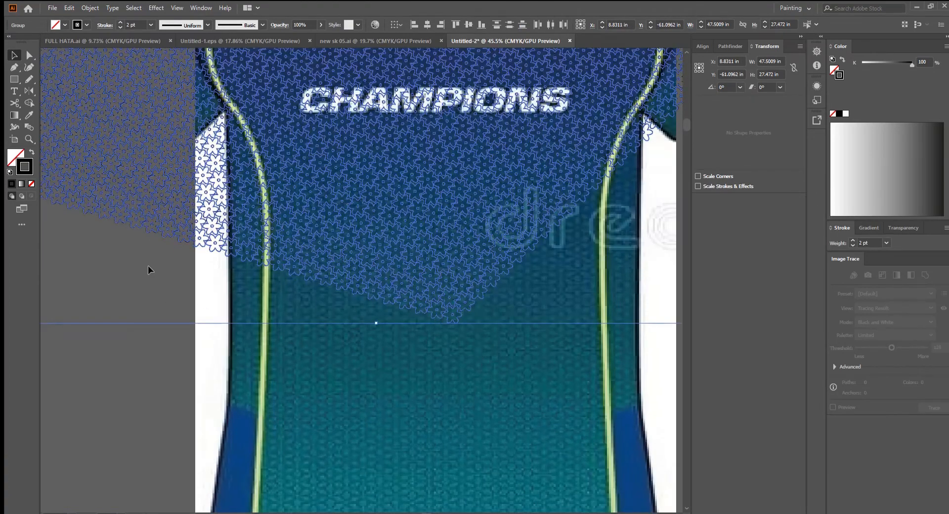
Duplicate the lowest flower row below itself, shifted slightly toward the jersey's right side so the petals interlock.
{"action": "left_click", "coordinate": [211, 237]}
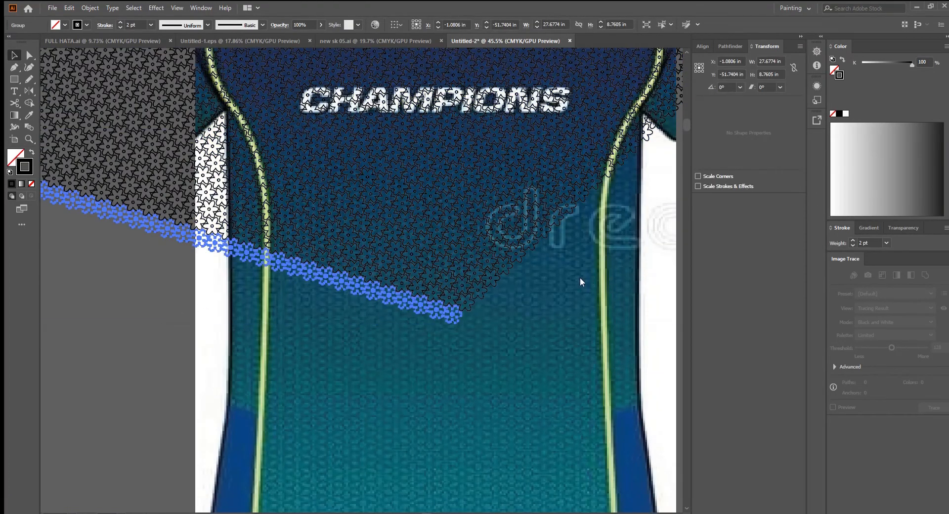
{"action": "left_click_drag", "start_coordinate": [394, 383], "coordinate": [558, 430]}
{"action": "left_click_drag", "start_coordinate": [492, 430], "coordinate": [426, 381]}
{"action": "left_click_drag", "start_coordinate": [347, 329], "coordinate": [535, 455]}
{"action": "left_click_drag", "start_coordinate": [419, 350], "coordinate": [483, 363]}
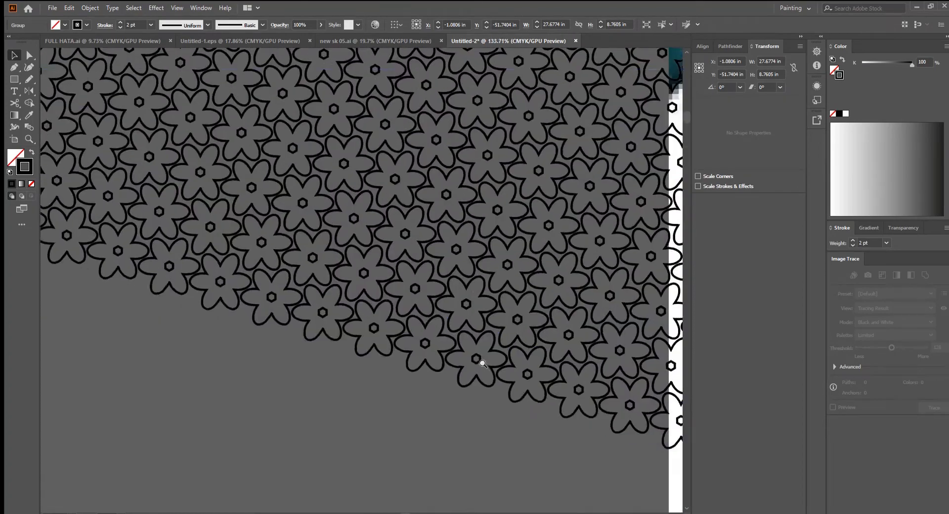
{"action": "left_click_drag", "start_coordinate": [406, 329], "coordinate": [387, 353]}
{"action": "scroll", "coordinate": [417, 384], "scroll_direction": "down", "scroll_amount": 8}
{"action": "scroll", "coordinate": [393, 358], "scroll_direction": "down", "scroll_amount": 3}
Repeat the shifted row duplication until the flower pattern extends past the jersey's bottom hem.
{"action": "key", "text": "ctrl+d"}
{"action": "key", "text": "ctrl+d"}
{"action": "key", "text": "ctrl+d"}
{"action": "key", "text": "ctrl+d"}
{"action": "key", "text": "ctrl+d"}
{"action": "key", "text": "ctrl+d"}
{"action": "key", "text": "ctrl+d"}
{"action": "key", "text": "ctrl+d"}
{"action": "key", "text": "ctrl+d"}
{"action": "key", "text": "ctrl+d"}
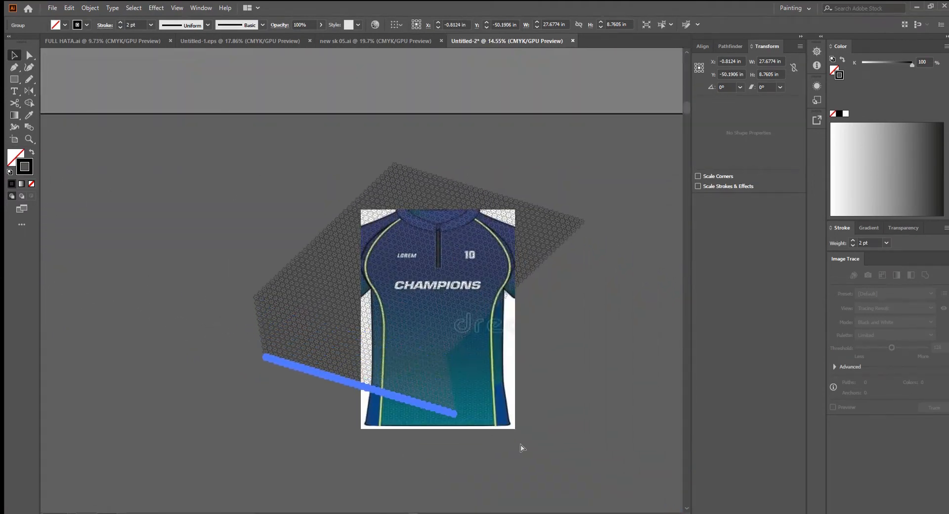
{"action": "key", "text": "ctrl+d"}
{"action": "key", "text": "ctrl+d"}
{"action": "key", "text": "ctrl+d"}
{"action": "key", "text": "ctrl+d"}
{"action": "key", "text": "ctrl+d"}
{"action": "key", "text": "ctrl+d"}
{"action": "key", "text": "ctrl+d"}
{"action": "key", "text": "ctrl+d"}
{"action": "key", "text": "ctrl+d"}
{"action": "key", "text": "ctrl+d"}
{"action": "key", "text": "ctrl+d"}
{"action": "key", "text": "ctrl+d"}
{"action": "key", "text": "ctrl+d"}
{"action": "key", "text": "ctrl+d"}
{"action": "key", "text": "ctrl+d"}
{"action": "left_click", "coordinate": [558, 417]}
Duplicate the large set of pattern rows over the jersey's uncovered right side and fit the flowers against the existing pattern edge.
{"action": "left_click_drag", "start_coordinate": [427, 339], "coordinate": [473, 390]}
{"action": "left_click_drag", "start_coordinate": [502, 408], "coordinate": [385, 345]}
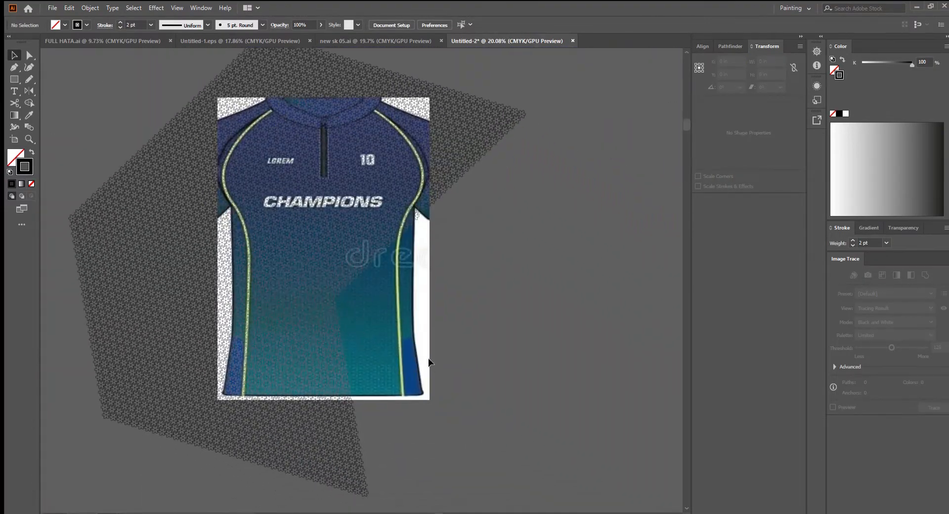
{"action": "scroll", "coordinate": [413, 349], "scroll_direction": "down", "scroll_amount": 2}
{"action": "left_click", "coordinate": [358, 327]}
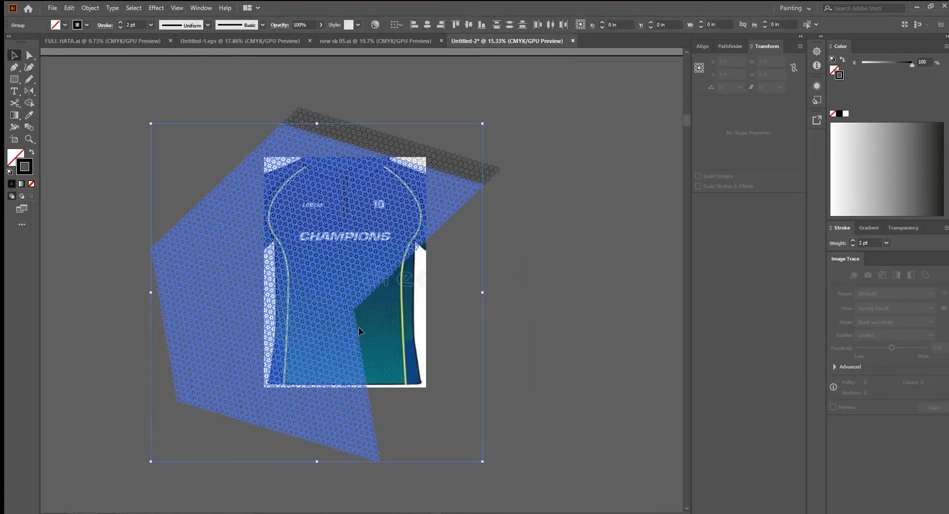
{"action": "left_click_drag", "start_coordinate": [291, 278], "coordinate": [498, 345]}
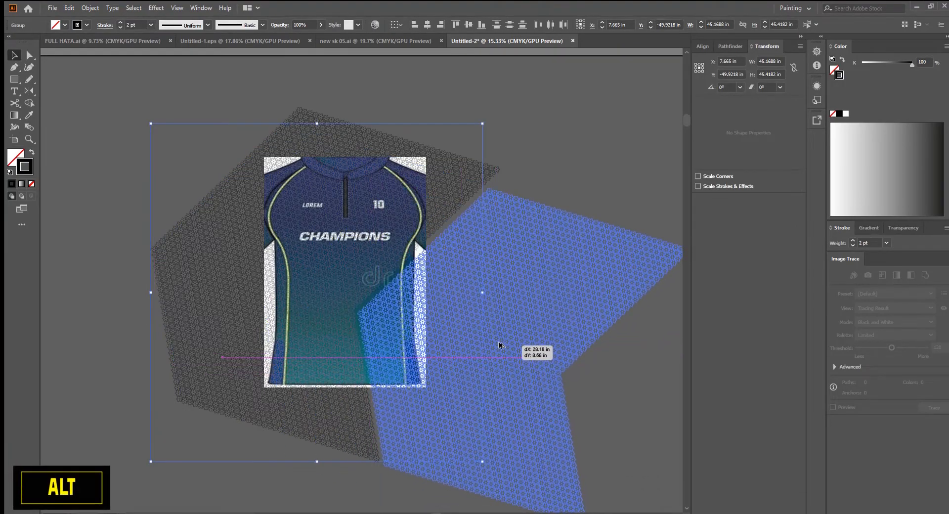
{"action": "left_click_drag", "start_coordinate": [373, 326], "coordinate": [373, 326]}
{"action": "scroll", "coordinate": [369, 316], "scroll_direction": "up", "scroll_amount": 12}
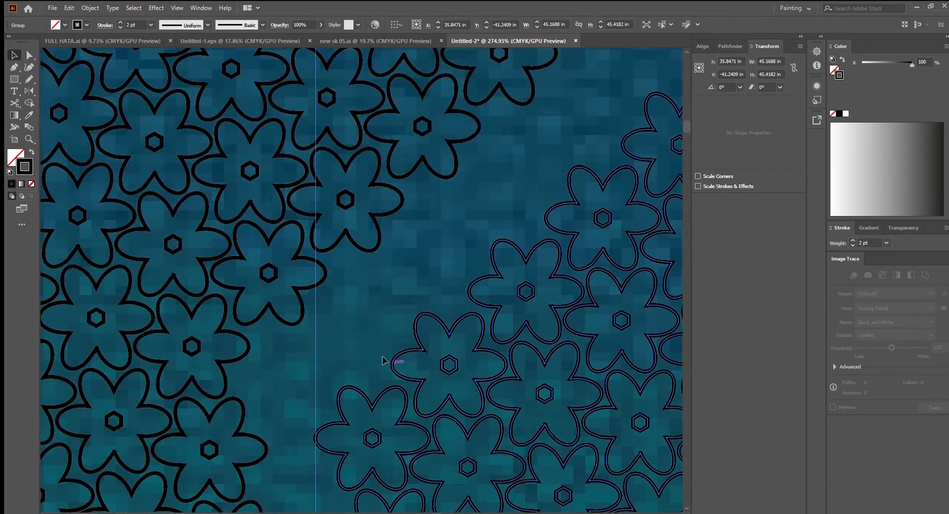
{"action": "left_click_drag", "start_coordinate": [382, 358], "coordinate": [306, 303]}
{"action": "scroll", "coordinate": [307, 302], "scroll_direction": "down", "scroll_amount": 10}
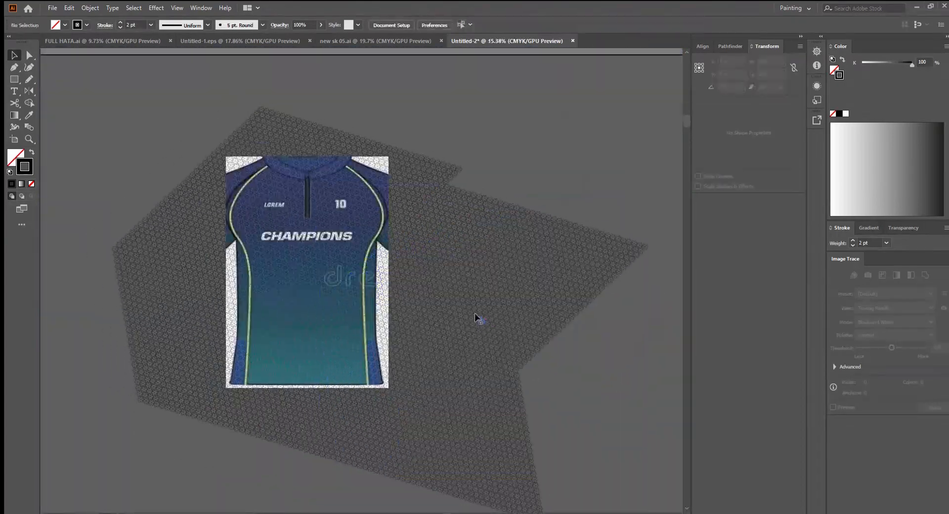
Ungroup the flower pattern rows and delete all flowers lying beyond the jersey's right side.
{"action": "key", "text": "ctrl+shift+g"}
{"action": "left_click", "coordinate": [485, 293]}
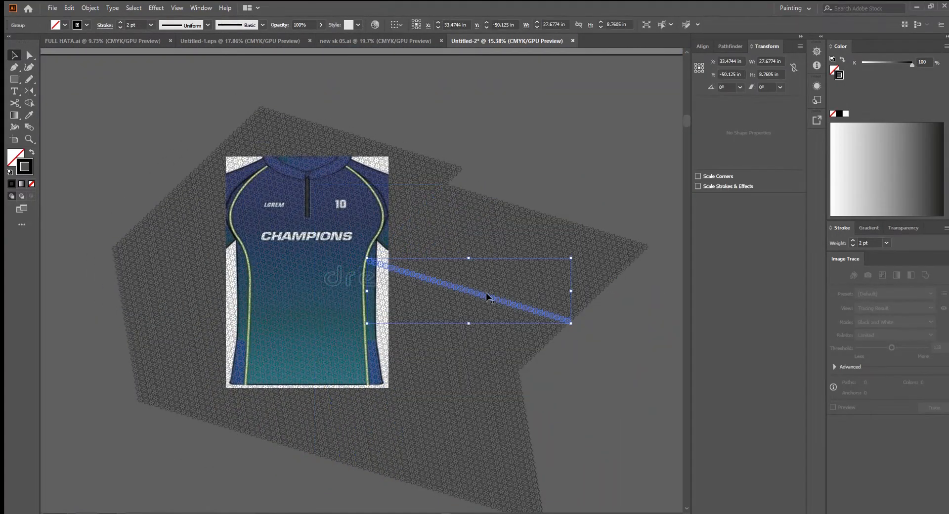
{"action": "left_click_drag", "start_coordinate": [527, 314], "coordinate": [506, 336]}
{"action": "left_click", "coordinate": [588, 387]}
{"action": "left_click_drag", "start_coordinate": [559, 275], "coordinate": [528, 265]}
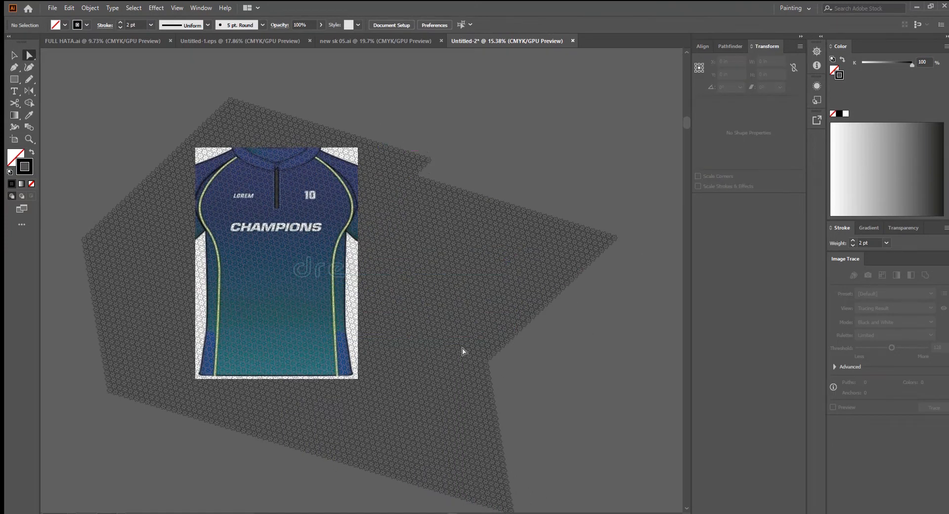
{"action": "left_click_drag", "start_coordinate": [568, 503], "coordinate": [569, 499]}
{"action": "key", "text": "Delete"}
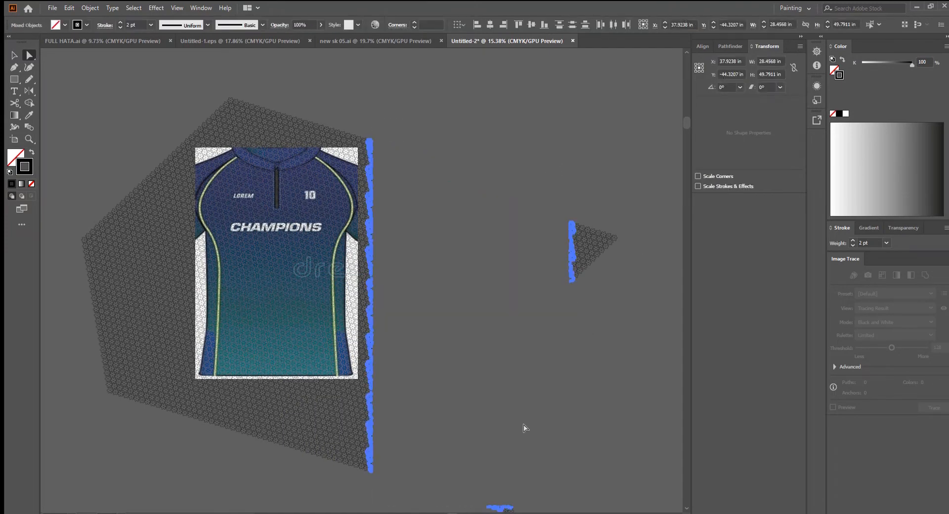
{"action": "left_click_drag", "start_coordinate": [524, 340], "coordinate": [474, 246]}
{"action": "left_click_drag", "start_coordinate": [582, 295], "coordinate": [607, 434]}
{"action": "key", "text": "Delete"}
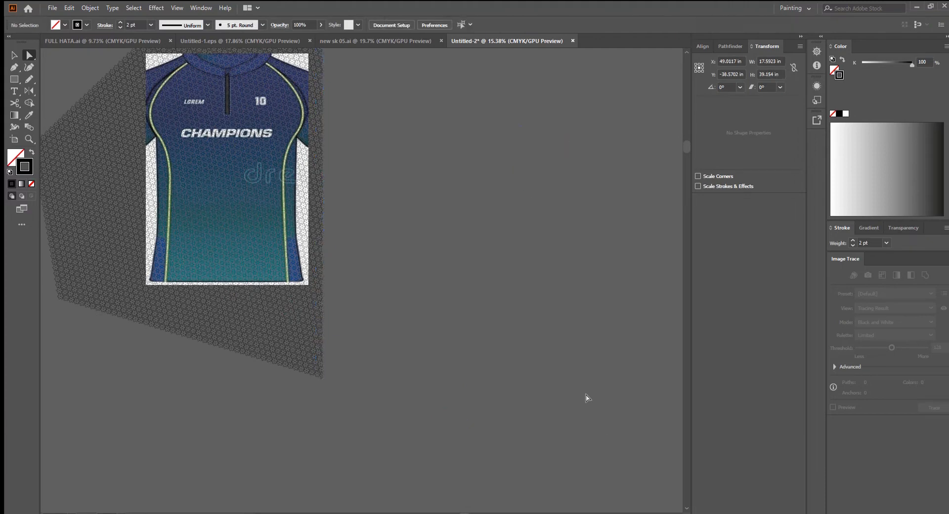
Delete the surplus flowers below the jersey's bottom hem, leaving a narrow margin of pattern.
{"action": "left_click_drag", "start_coordinate": [356, 248], "coordinate": [536, 341]}
{"action": "left_click_drag", "start_coordinate": [570, 396], "coordinate": [556, 291]}
{"action": "left_click_drag", "start_coordinate": [543, 278], "coordinate": [150, 365]}
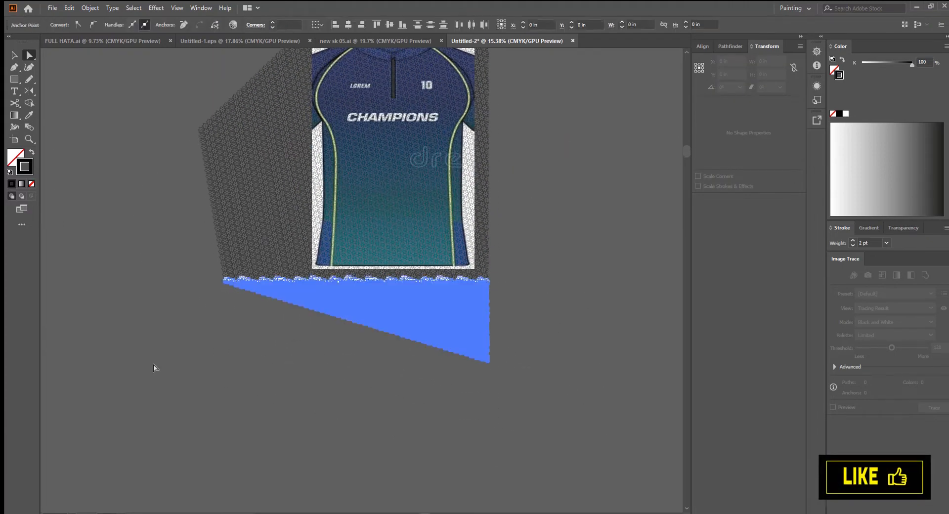
{"action": "key", "text": "Delete"}
{"action": "left_click_drag", "start_coordinate": [355, 291], "coordinate": [493, 410]}
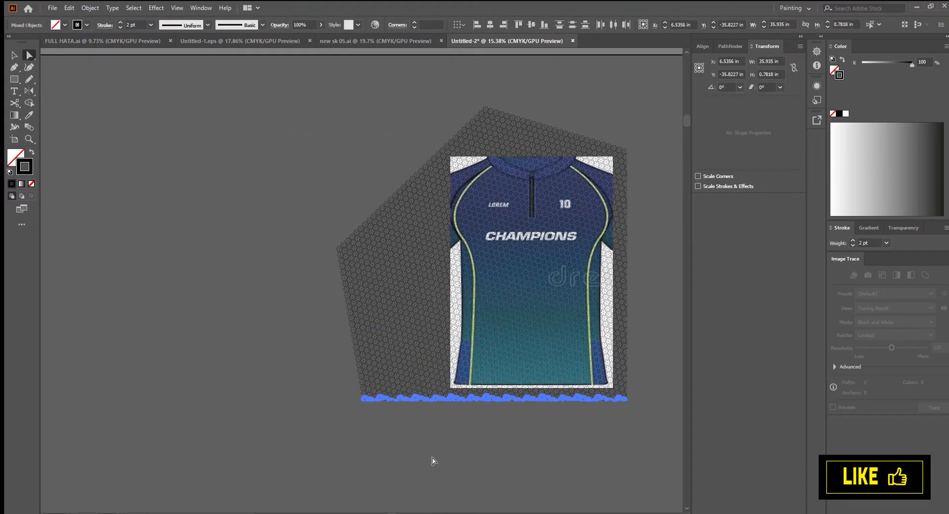
{"action": "left_click_drag", "start_coordinate": [432, 458], "coordinate": [439, 460]}
{"action": "key", "text": "Delete"}
Delete the surplus flowers beyond the jersey's left side and above its collar.
{"action": "left_click_drag", "start_coordinate": [479, 318], "coordinate": [439, 451]}
{"action": "left_click_drag", "start_coordinate": [328, 196], "coordinate": [522, 241]}
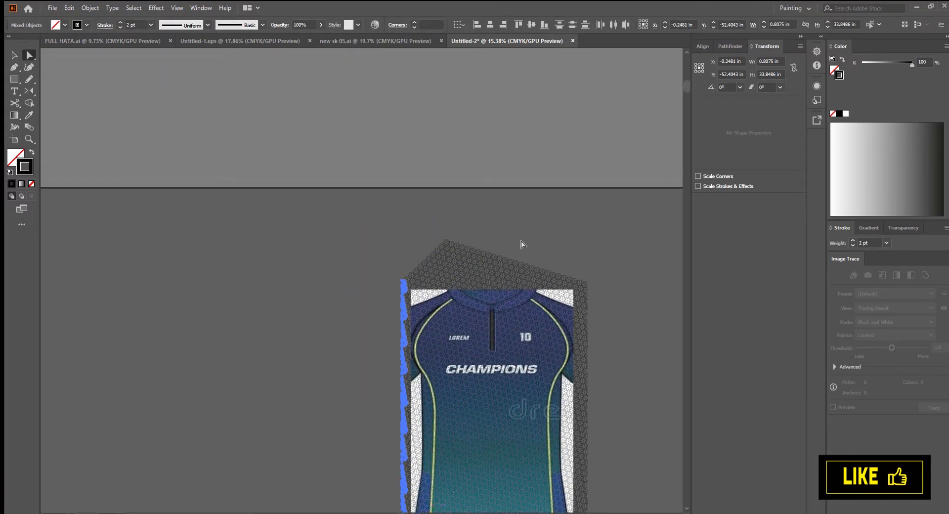
{"action": "left_click_drag", "start_coordinate": [644, 272], "coordinate": [650, 277]}
{"action": "key", "text": "Delete"}
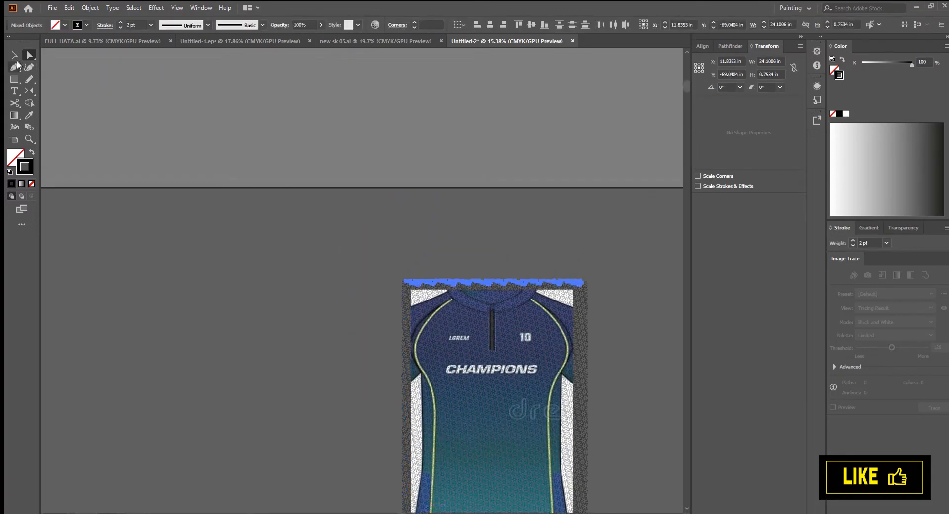
{"action": "left_click", "coordinate": [13, 54]}
{"action": "left_click", "coordinate": [220, 268]}
Select all the remaining flowers over the jersey and combine them into a single group.
{"action": "left_click_drag", "start_coordinate": [518, 371], "coordinate": [520, 348]}
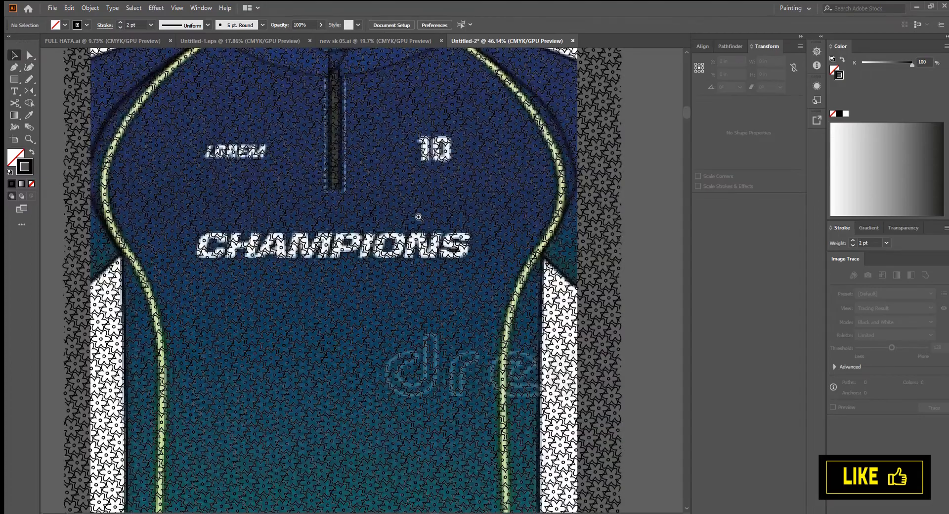
{"action": "left_click_drag", "start_coordinate": [418, 217], "coordinate": [196, 227]}
{"action": "left_click_drag", "start_coordinate": [464, 391], "coordinate": [460, 219]}
{"action": "left_click_drag", "start_coordinate": [390, 230], "coordinate": [332, 316]}
{"action": "left_click_drag", "start_coordinate": [329, 326], "coordinate": [338, 359]}
{"action": "left_click_drag", "start_coordinate": [500, 401], "coordinate": [503, 418]}
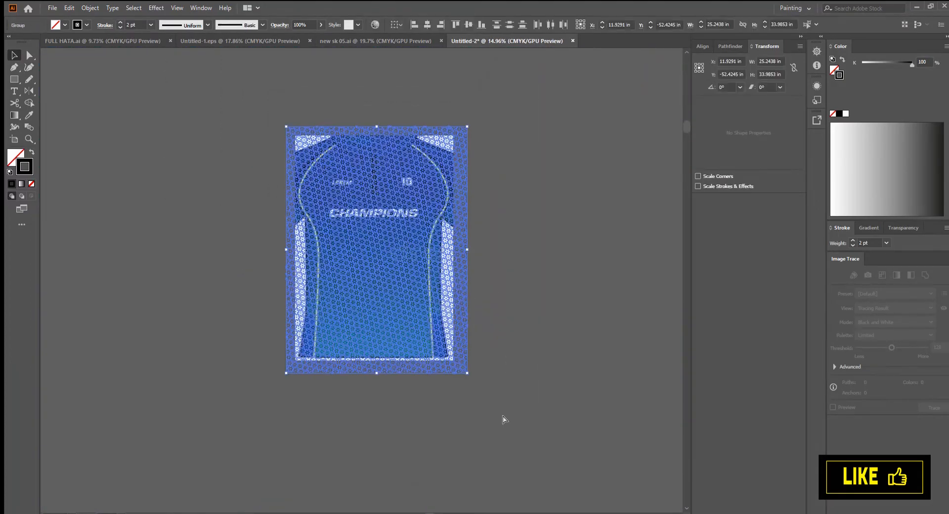
{"action": "key", "text": "ctrl+shift+g"}
{"action": "key", "text": "ctrl+g"}
Set the grouped flower pattern's opacity to 20%.
{"action": "left_click", "coordinate": [536, 336]}
{"action": "left_click_drag", "start_coordinate": [408, 255], "coordinate": [455, 327]}
{"action": "left_click", "coordinate": [492, 332]}
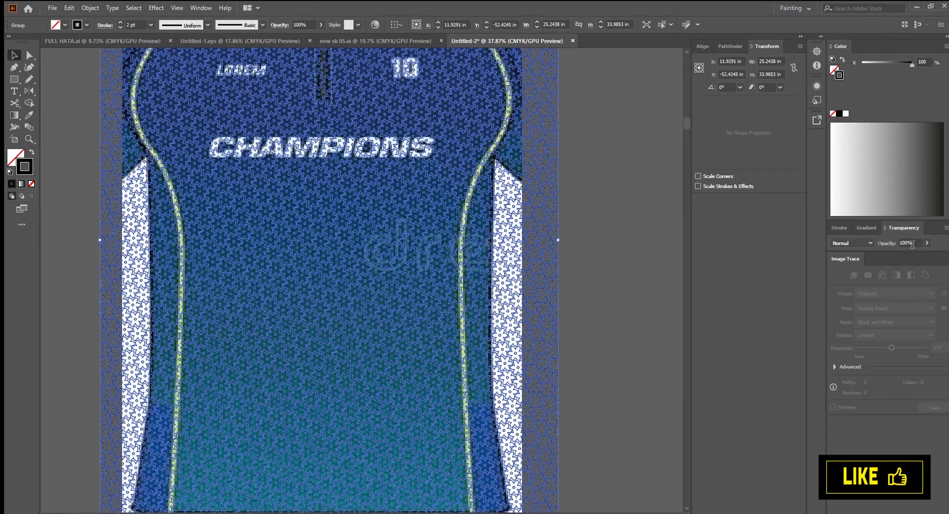
{"action": "type", "text": "20"}
{"action": "key", "text": "Return"}
{"action": "left_click", "coordinate": [615, 235]}
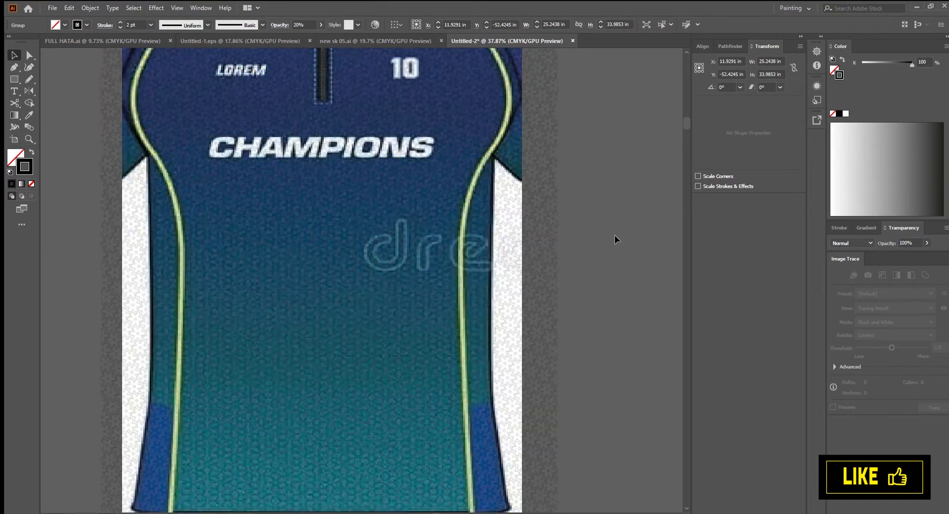
Set the flower pattern's stroke colour to 100% cyan, magenta, yellow and black.
{"action": "left_click_drag", "start_coordinate": [410, 218], "coordinate": [570, 321]}
{"action": "key", "text": "ctrl+0"}
{"action": "left_click", "coordinate": [559, 272]}
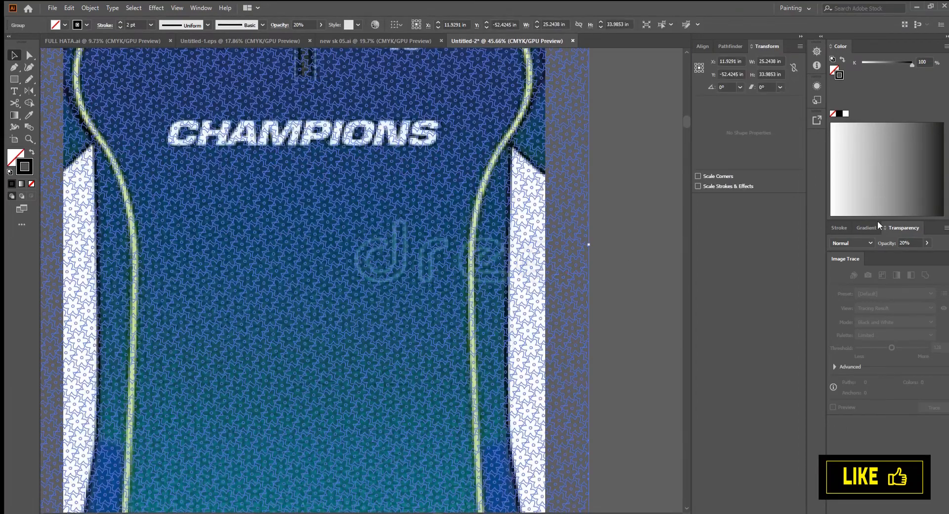
{"action": "left_click", "coordinate": [840, 227]}
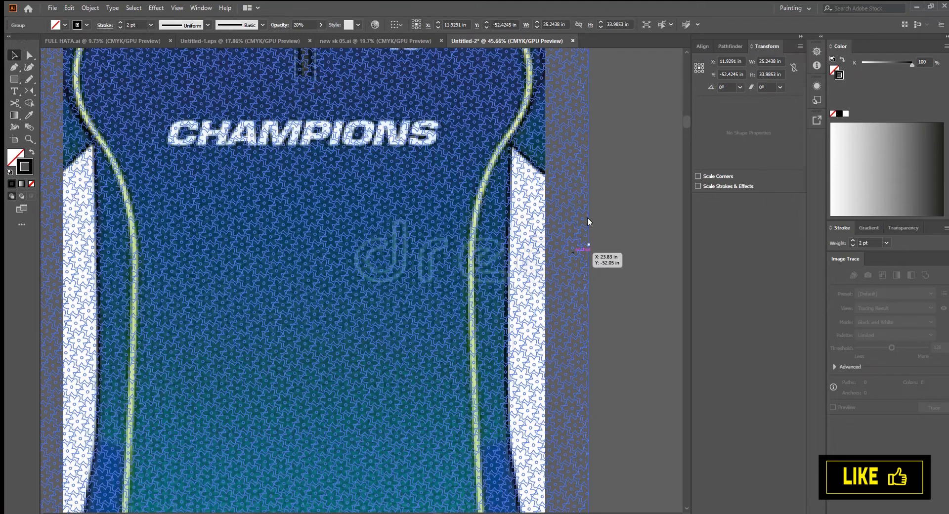
{"action": "left_click", "coordinate": [872, 97]}
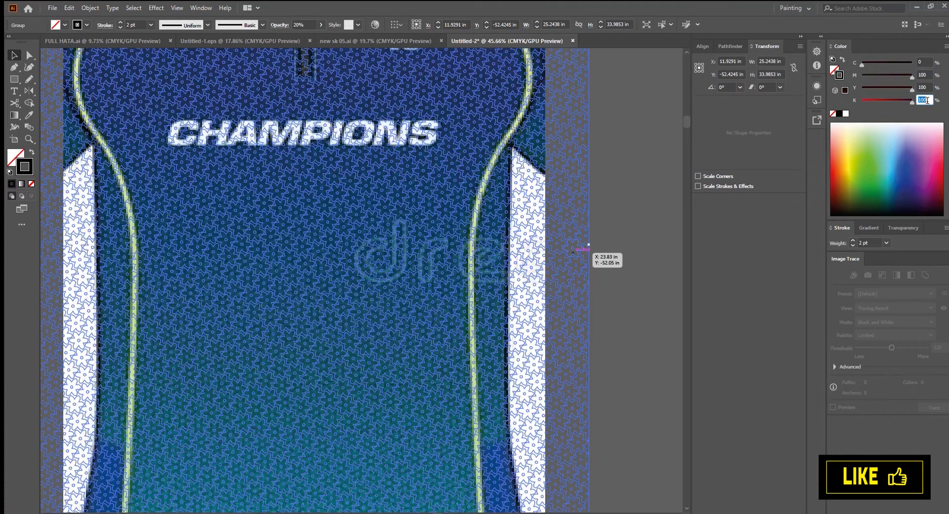
{"action": "left_click", "coordinate": [673, 99]}
Set the flower pattern's blending mode to Darken and its opacity to 30%.
{"action": "scroll", "coordinate": [583, 198], "scroll_direction": "up", "scroll_amount": 7}
{"action": "scroll", "coordinate": [593, 213], "scroll_direction": "down", "scroll_amount": 4}
{"action": "left_click", "coordinate": [592, 231]}
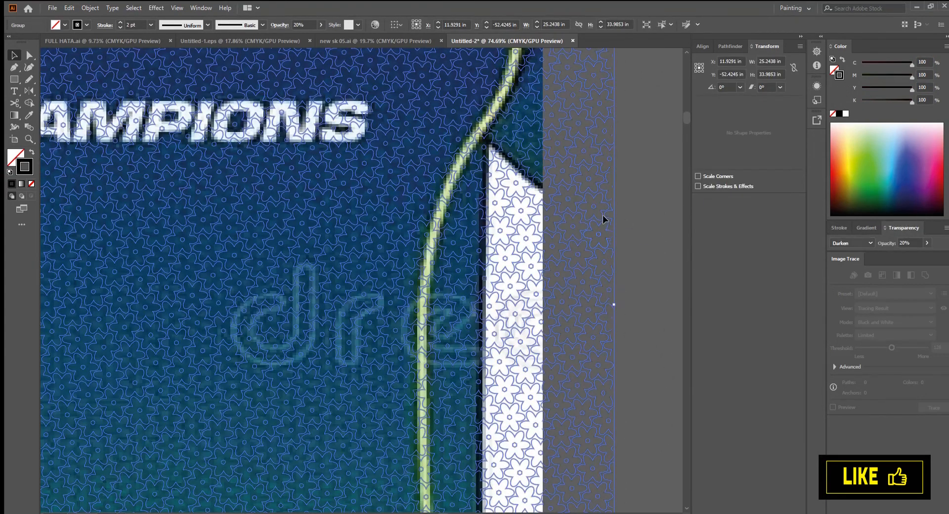
{"action": "left_click_drag", "start_coordinate": [557, 179], "coordinate": [454, 280]}
{"action": "mouse_move", "coordinate": [383, 385]}
{"action": "left_mouse_down"}
{"action": "mouse_move", "coordinate": [526, 400]}
{"action": "mouse_move", "coordinate": [404, 324]}
{"action": "left_mouse_up"}
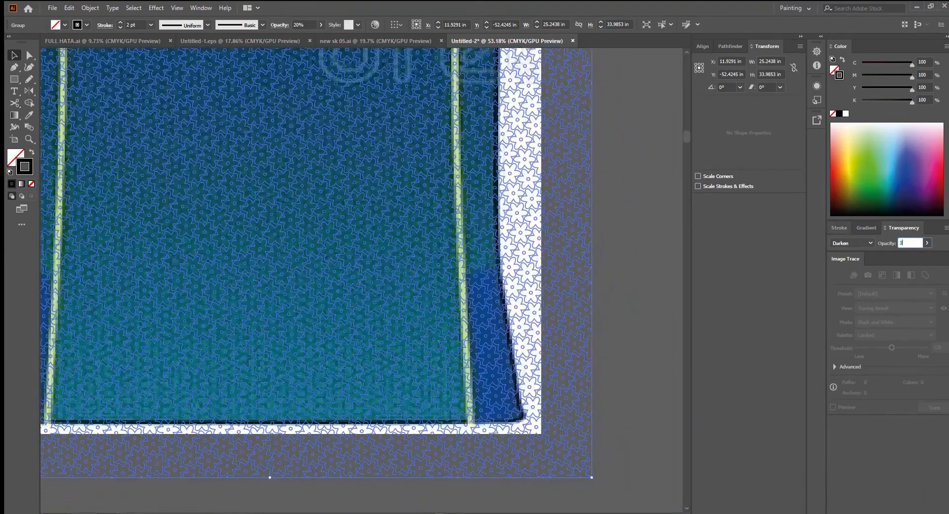
{"action": "left_click_drag", "start_coordinate": [391, 308], "coordinate": [434, 351]}
{"action": "left_click_drag", "start_coordinate": [589, 397], "coordinate": [552, 279]}
{"action": "left_click_drag", "start_coordinate": [306, 292], "coordinate": [280, 315]}
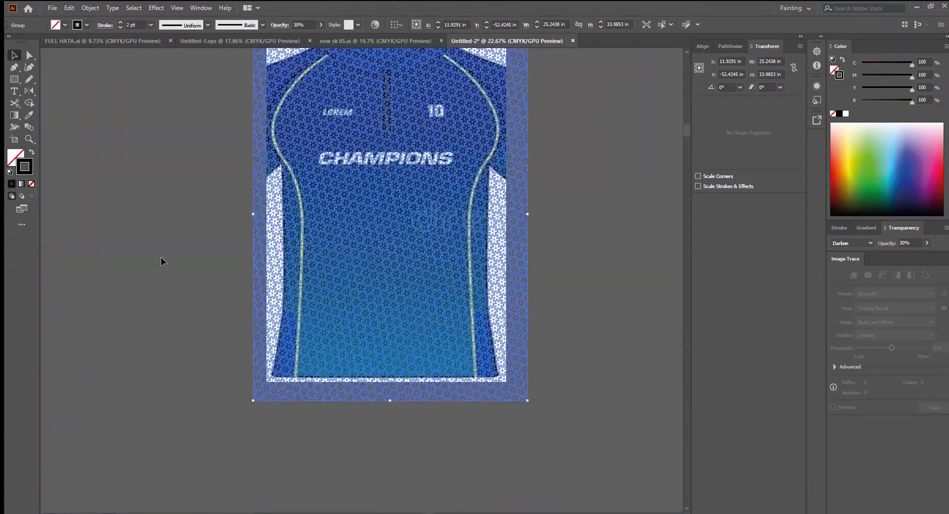
{"action": "left_click", "coordinate": [161, 257]}
{"action": "left_click_drag", "start_coordinate": [426, 301], "coordinate": [420, 328]}
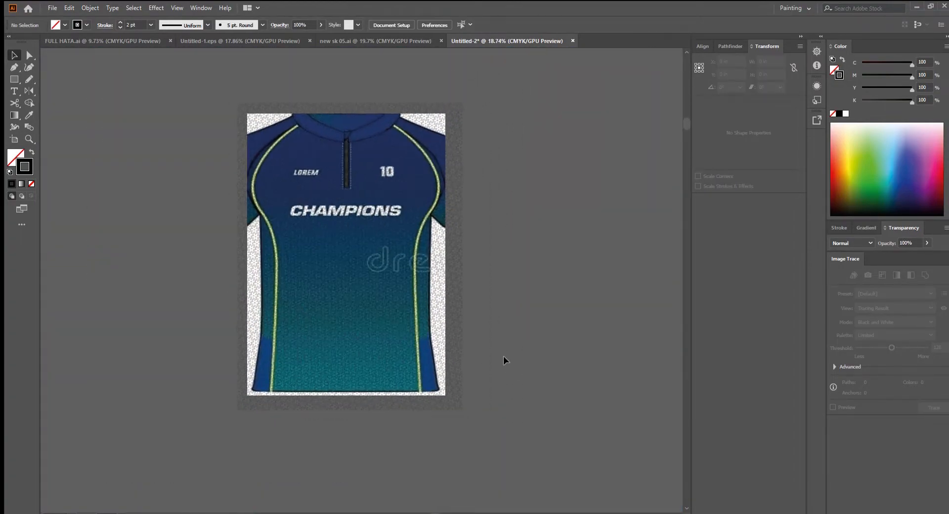
Create a 22 by 31 in rectangle with black fill and no outline, placed beside the jersey's right side.
{"action": "key", "text": "m"}
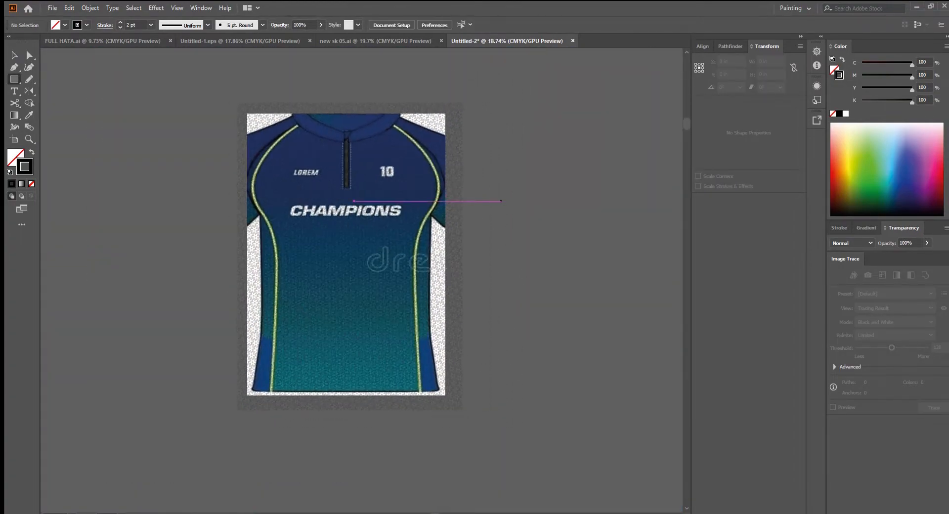
{"action": "left_click", "coordinate": [501, 200]}
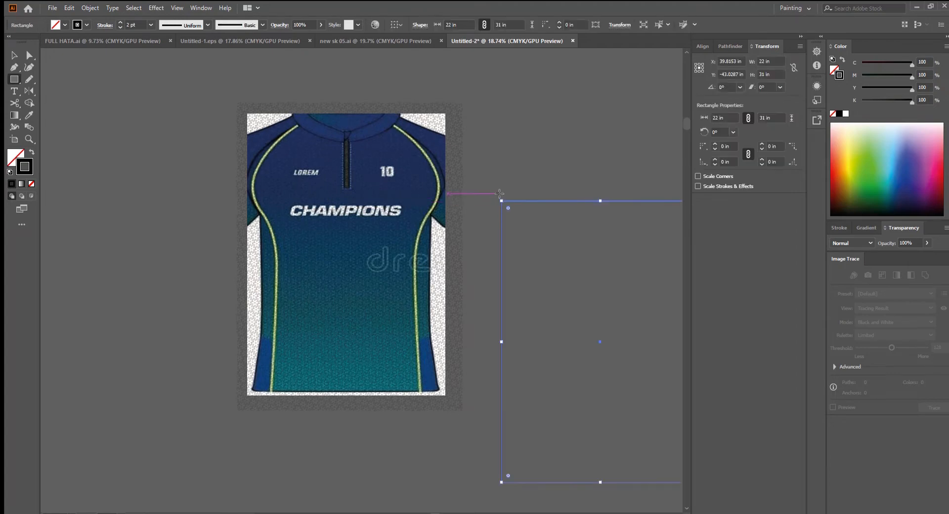
{"action": "left_click", "coordinate": [32, 152]}
{"action": "key", "text": "v"}
{"action": "left_click", "coordinate": [213, 265]}
{"action": "left_click_drag", "start_coordinate": [603, 307], "coordinate": [538, 304]}
{"action": "left_click_drag", "start_coordinate": [537, 305], "coordinate": [491, 227]}
{"action": "left_click_drag", "start_coordinate": [498, 262], "coordinate": [518, 288]}
{"action": "scroll", "coordinate": [517, 289], "scroll_direction": "up", "scroll_amount": 1}
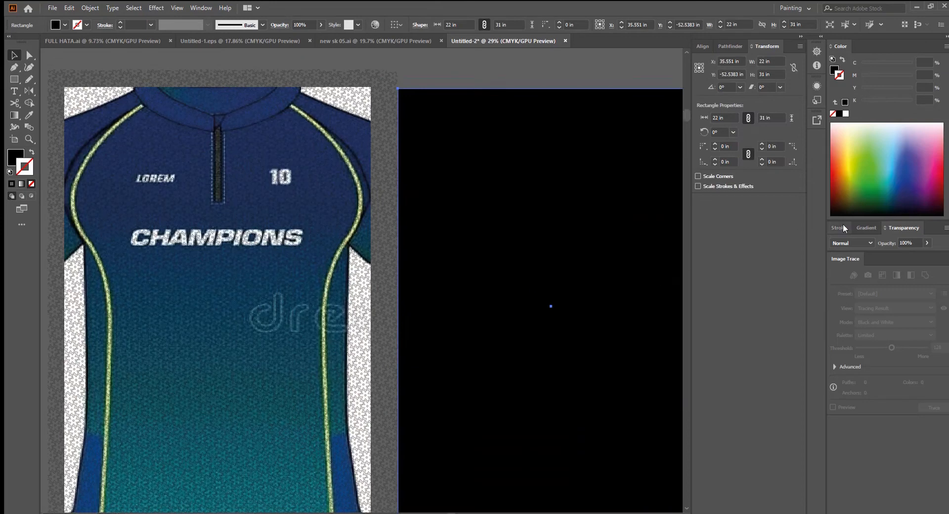
Fill the 22 by 31 in rectangle with a white-to-black linear gradient and keep it without an outline.
{"action": "left_click", "coordinate": [855, 227]}
{"action": "left_click", "coordinate": [845, 306]}
{"action": "scroll", "coordinate": [521, 322], "scroll_direction": "down", "scroll_amount": 1}
{"action": "left_click_drag", "start_coordinate": [521, 322], "coordinate": [485, 309]}
{"action": "left_click", "coordinate": [33, 151]}
{"action": "left_click", "coordinate": [26, 168]}
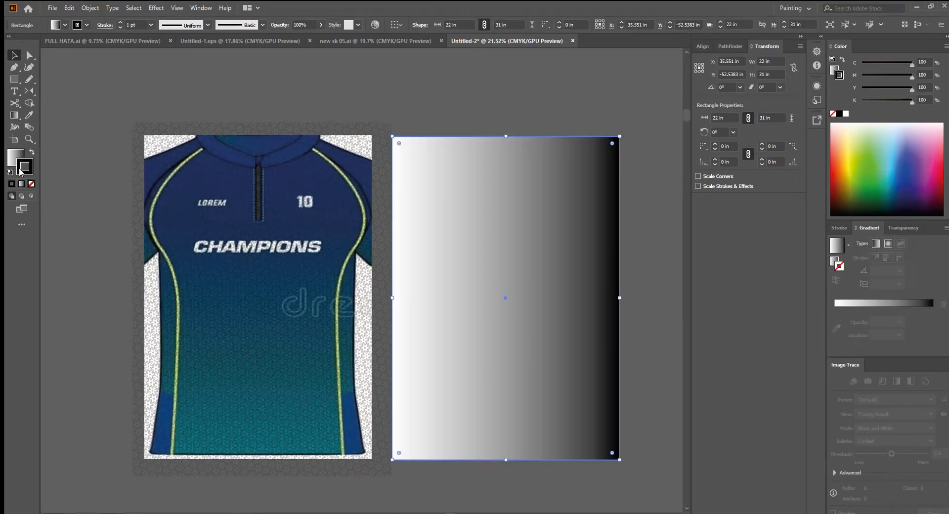
{"action": "left_click", "coordinate": [12, 155]}
Recolour the rectangle gradient's starting stop with the dark blue sampled from the jersey's upper chest.
{"action": "left_click", "coordinate": [836, 321]}
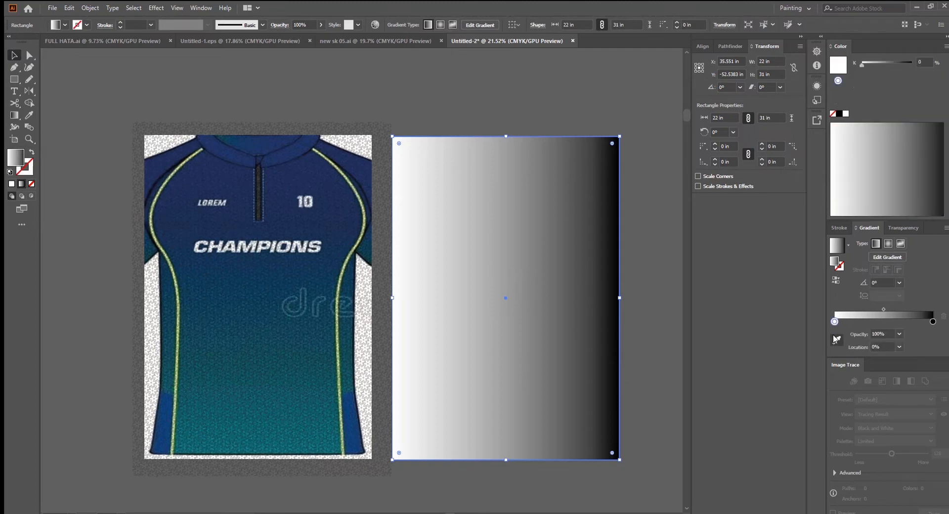
{"action": "left_click", "coordinate": [836, 327]}
{"action": "left_click", "coordinate": [224, 169]}
{"action": "key", "text": "Escape"}
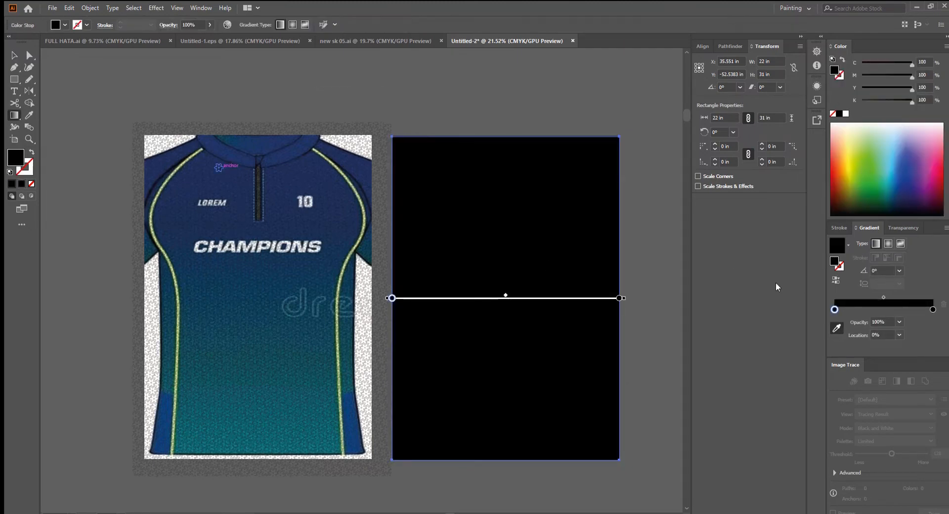
{"action": "scroll", "coordinate": [230, 171], "scroll_direction": "up", "scroll_amount": 5}
{"action": "left_click", "coordinate": [836, 328]}
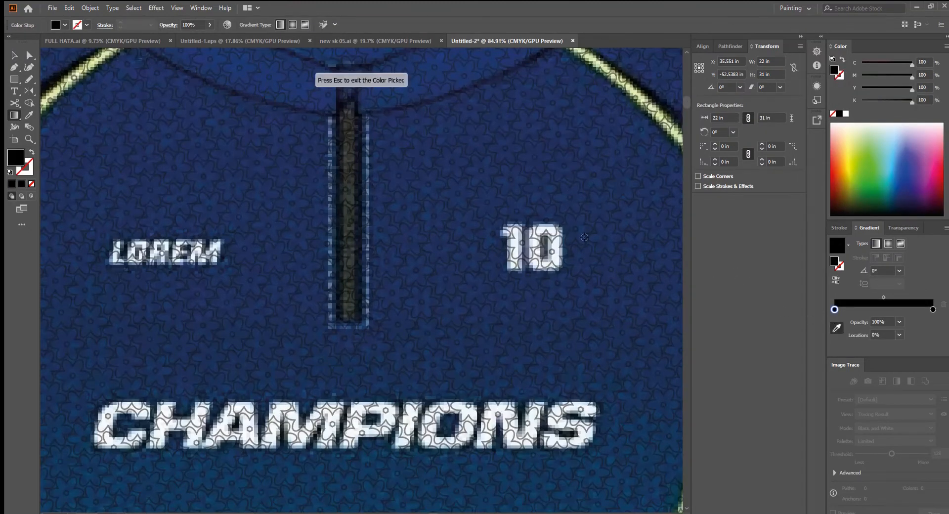
{"action": "left_click", "coordinate": [190, 147]}
{"action": "scroll", "coordinate": [190, 148], "scroll_direction": "down", "scroll_amount": 5}
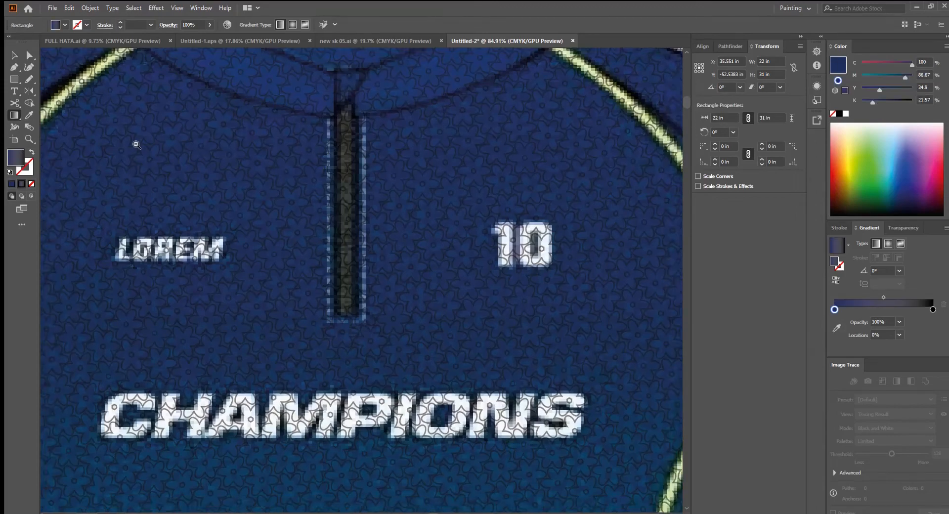
Recolour the rectangle gradient's end stop with the teal sampled just above the jersey's bottom hem.
{"action": "left_click", "coordinate": [933, 309]}
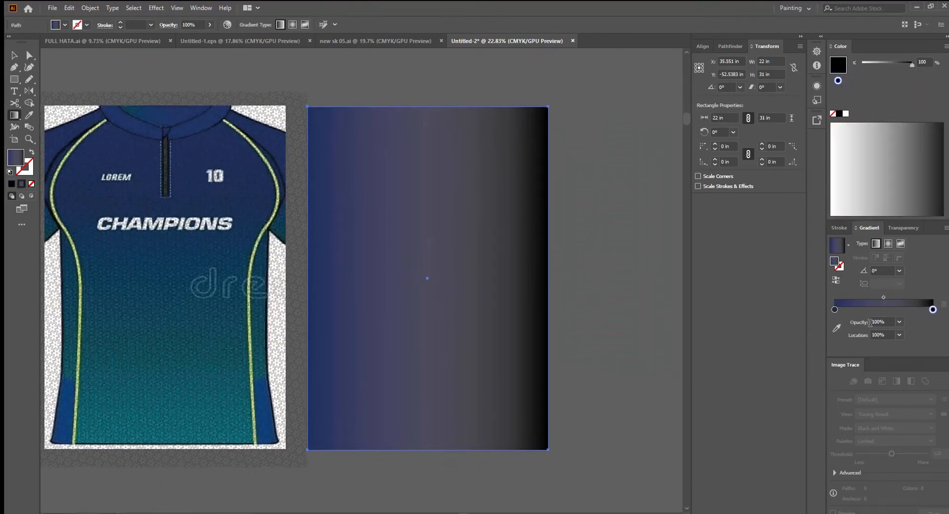
{"action": "left_click", "coordinate": [835, 328]}
{"action": "scroll", "coordinate": [665, 310], "scroll_direction": "up", "scroll_amount": 4}
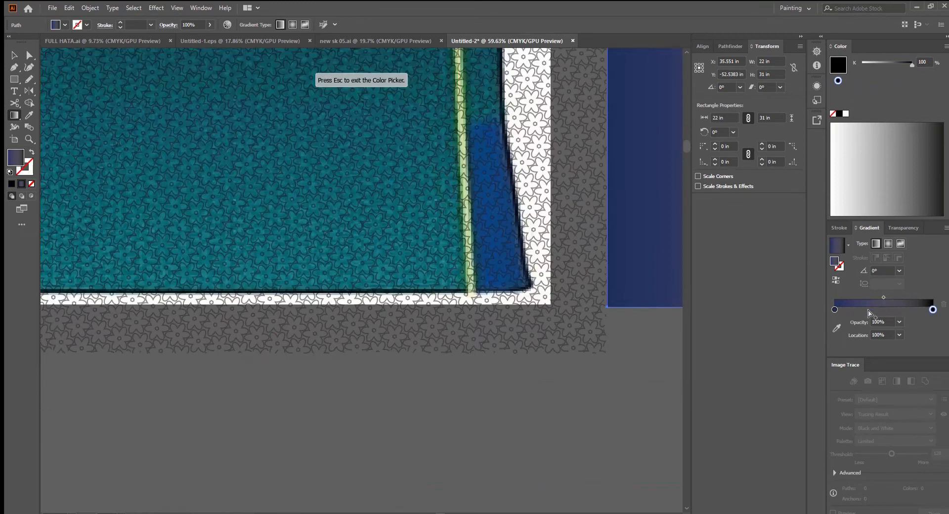
{"action": "left_click", "coordinate": [836, 328]}
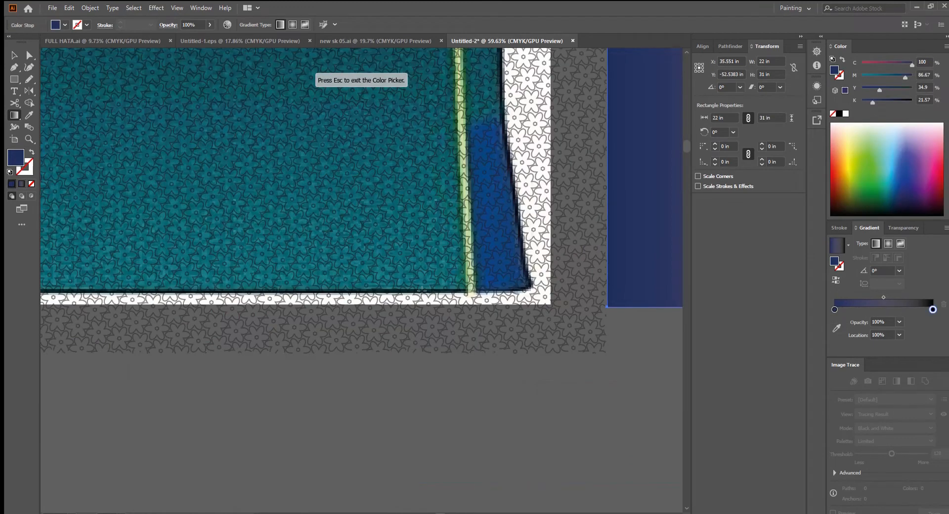
{"action": "left_click_drag", "start_coordinate": [392, 272], "coordinate": [604, 374]}
{"action": "left_click", "coordinate": [836, 328]}
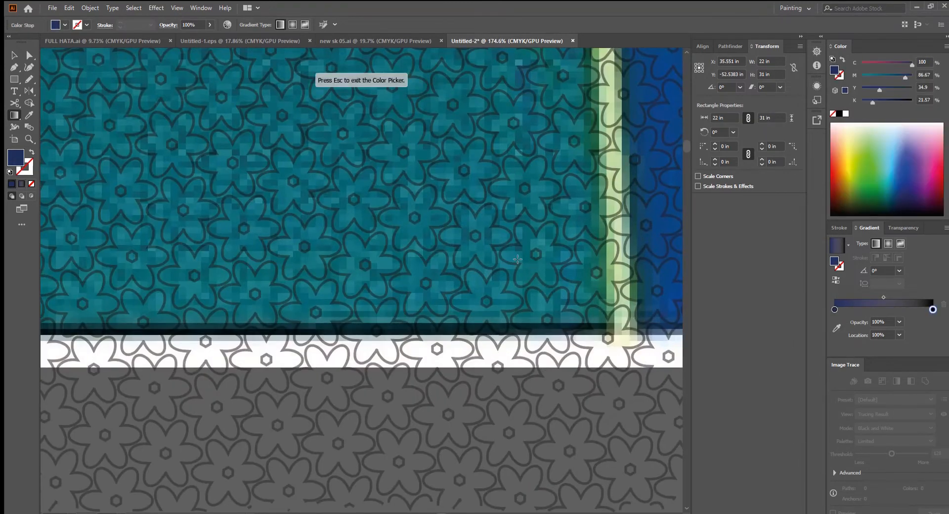
{"action": "left_click", "coordinate": [836, 328]}
{"action": "left_click", "coordinate": [435, 272]}
{"action": "scroll", "coordinate": [444, 265], "scroll_direction": "down", "scroll_amount": 7}
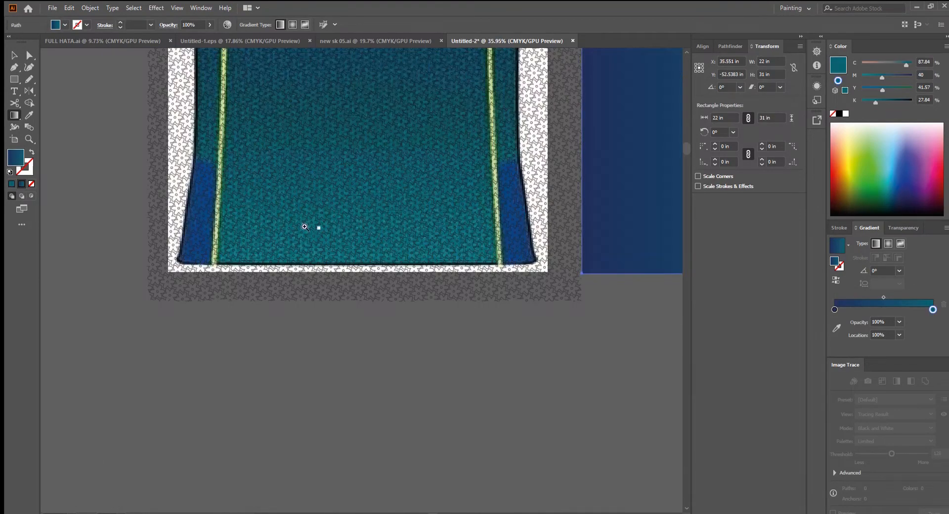
Run the rectangle's gradient vertically from blue down to teal and shift the blue stop to about 16%.
{"action": "left_click_drag", "start_coordinate": [607, 250], "coordinate": [392, 358]}
{"action": "scroll", "coordinate": [455, 337], "scroll_direction": "down", "scroll_amount": 4}
{"action": "key", "text": "v"}
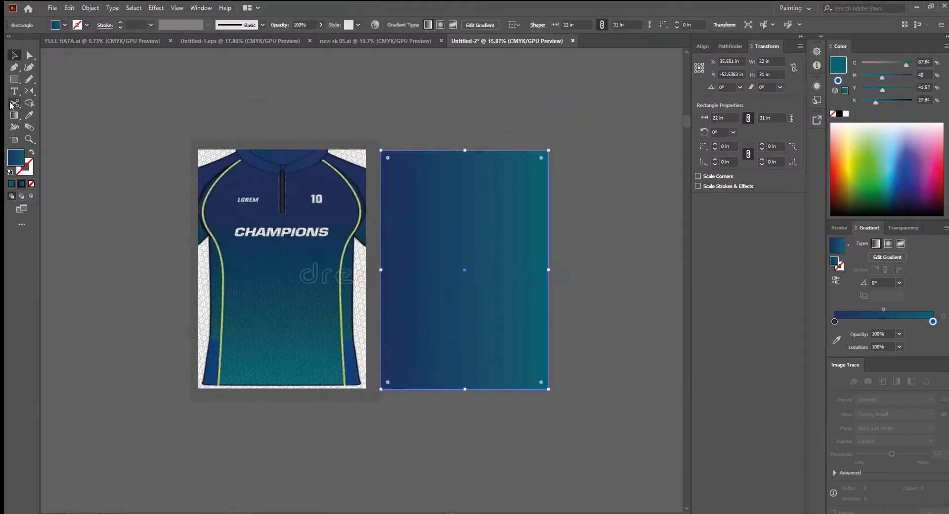
{"action": "left_click", "coordinate": [14, 114]}
{"action": "mouse_move", "coordinate": [454, 148]}
{"action": "left_mouse_down"}
{"action": "mouse_move", "coordinate": [457, 416]}
{"action": "mouse_move", "coordinate": [457, 393]}
{"action": "left_mouse_up"}
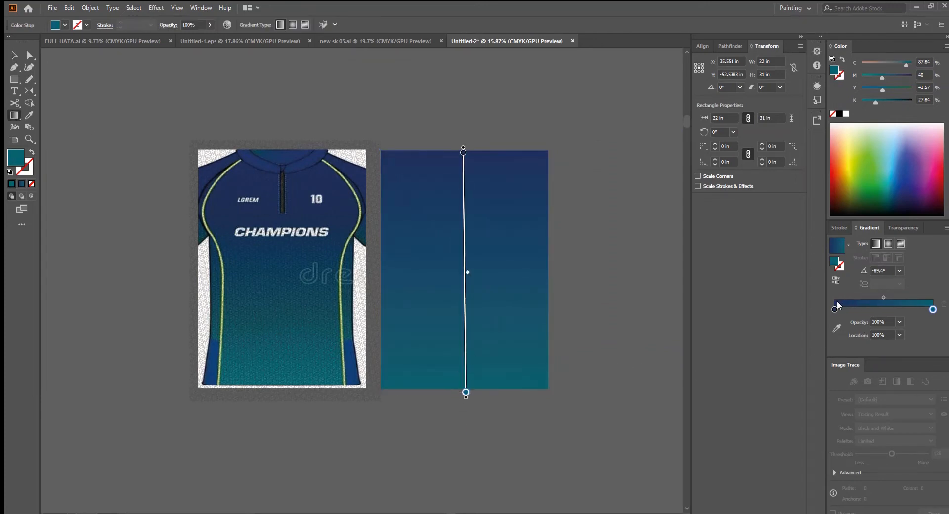
{"action": "left_click_drag", "start_coordinate": [834, 309], "coordinate": [841, 308]}
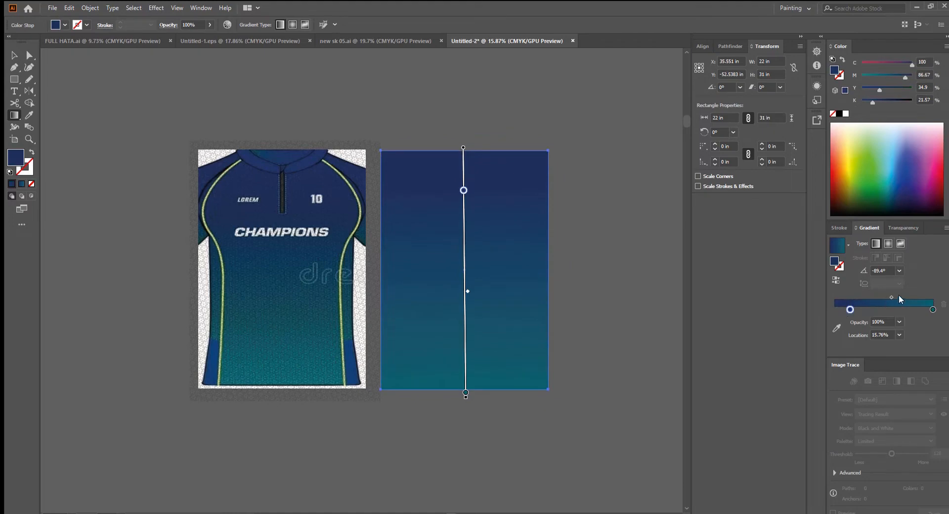
Move the gradient rectangle directly over the jersey reference image and send it to the back.
{"action": "left_click", "coordinate": [14, 55]}
{"action": "left_click", "coordinate": [341, 119]}
{"action": "scroll", "coordinate": [386, 186], "scroll_direction": "up", "scroll_amount": 3}
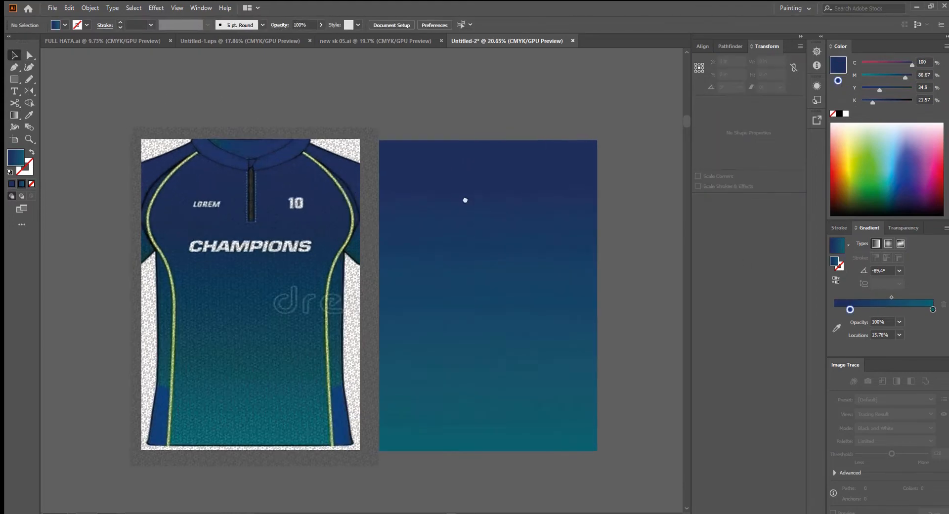
{"action": "left_click_drag", "start_coordinate": [465, 200], "coordinate": [518, 217]}
{"action": "left_click_drag", "start_coordinate": [561, 230], "coordinate": [317, 223]}
{"action": "key", "text": "ctrl+shift+bracketleft"}
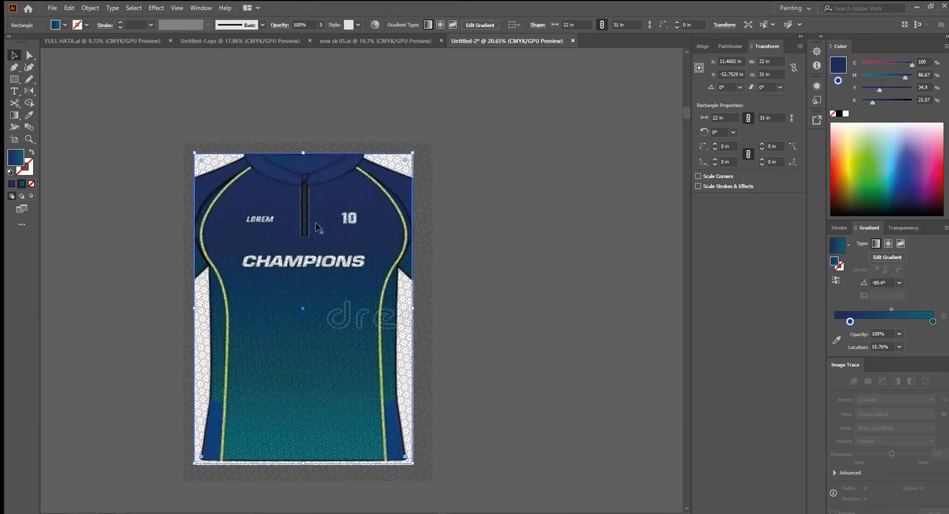
{"action": "left_click", "coordinate": [498, 229]}
{"action": "scroll", "coordinate": [387, 217], "scroll_direction": "down", "scroll_amount": 3}
{"action": "left_click_drag", "start_coordinate": [385, 205], "coordinate": [495, 263]}
{"action": "key", "text": "ctrl+z"}
{"action": "left_click", "coordinate": [508, 214]}
Examine the jersey's collar, chest lettering and side piping up close through the flower pattern.
{"action": "scroll", "coordinate": [348, 219], "scroll_direction": "up", "scroll_amount": 9}
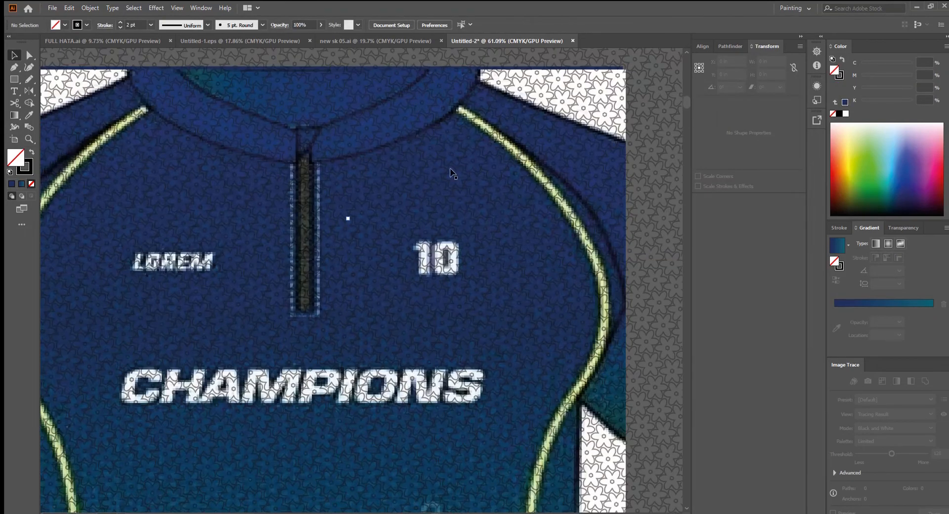
{"action": "left_click_drag", "start_coordinate": [466, 156], "coordinate": [523, 251]}
{"action": "scroll", "coordinate": [335, 205], "scroll_direction": "down", "scroll_amount": 1}
{"action": "scroll", "coordinate": [335, 205], "scroll_direction": "down", "scroll_amount": 7}
{"action": "left_click_drag", "start_coordinate": [374, 316], "coordinate": [596, 337]}
{"action": "left_click", "coordinate": [476, 419]}
{"action": "left_click_drag", "start_coordinate": [338, 289], "coordinate": [357, 345]}
{"action": "scroll", "coordinate": [366, 213], "scroll_direction": "up", "scroll_amount": 3}
{"action": "left_click_drag", "start_coordinate": [375, 217], "coordinate": [374, 274]}
{"action": "scroll", "coordinate": [384, 242], "scroll_direction": "down", "scroll_amount": 1}
{"action": "scroll", "coordinate": [354, 273], "scroll_direction": "down", "scroll_amount": 1}
{"action": "left_click_drag", "start_coordinate": [593, 272], "coordinate": [343, 271]}
{"action": "left_click", "coordinate": [458, 263]}
{"action": "left_click_drag", "start_coordinate": [302, 187], "coordinate": [326, 196]}
{"action": "scroll", "coordinate": [318, 169], "scroll_direction": "up", "scroll_amount": 3}
{"action": "left_click_drag", "start_coordinate": [425, 233], "coordinate": [361, 252]}
{"action": "scroll", "coordinate": [433, 224], "scroll_direction": "up", "scroll_amount": 1}
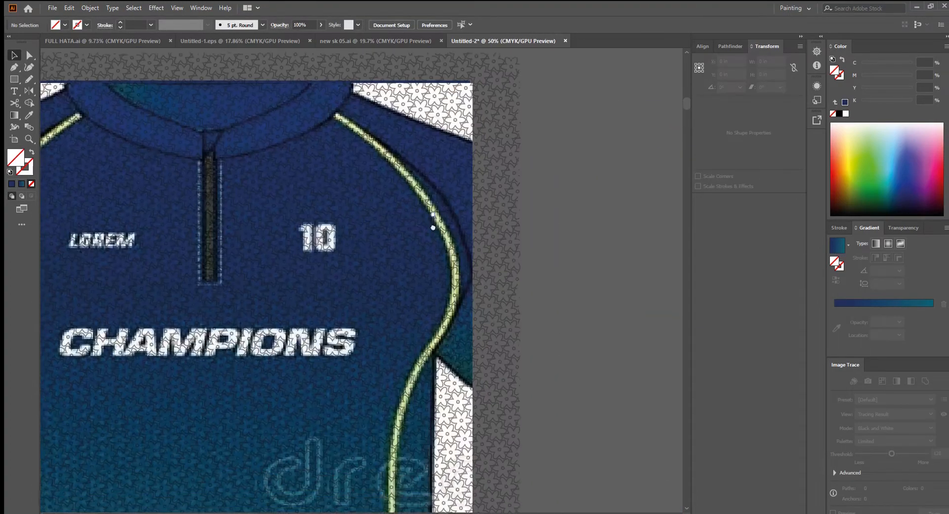
{"action": "scroll", "coordinate": [433, 282], "scroll_direction": "down", "scroll_amount": 2}
{"action": "left_click_drag", "start_coordinate": [428, 299], "coordinate": [389, 291]}
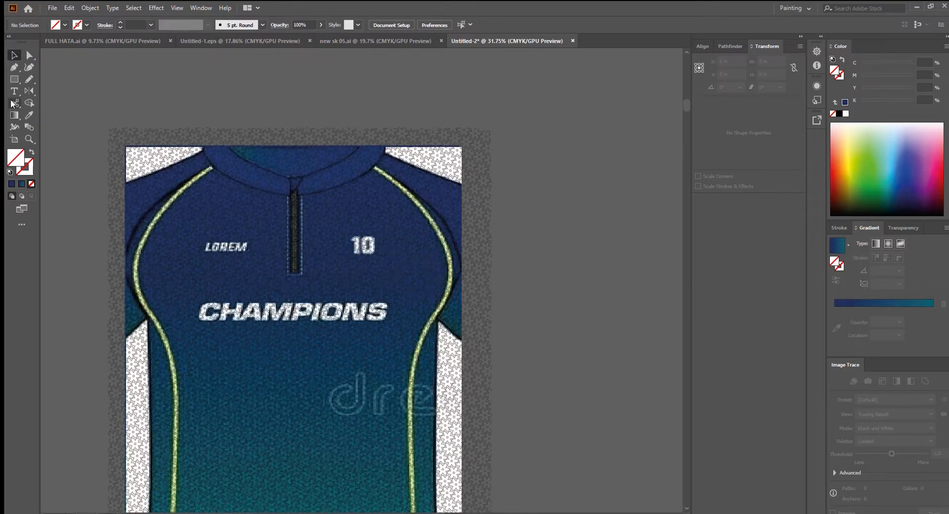
With the Pen tool, start a path above the collar and curve it to the right piping's widest point beside the number 10.
{"action": "left_click", "coordinate": [285, 120]}
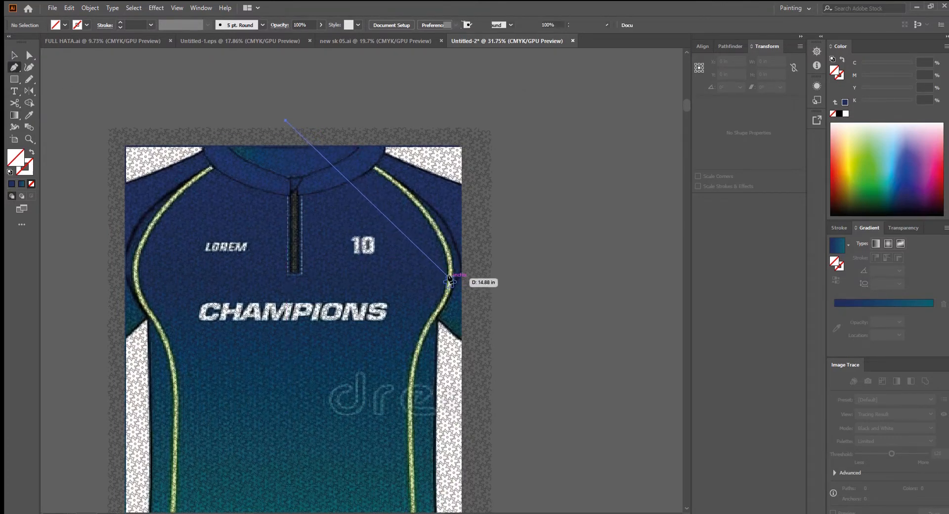
{"action": "left_click_drag", "start_coordinate": [447, 264], "coordinate": [478, 367]}
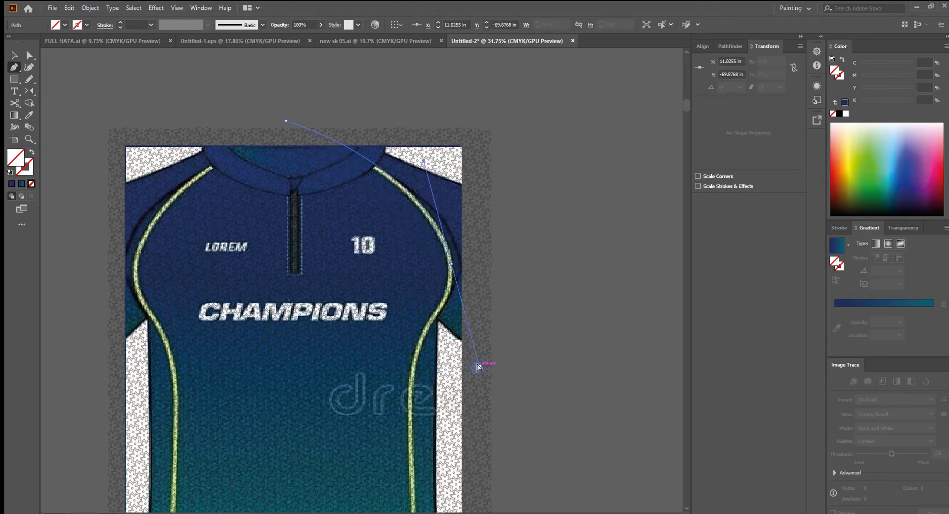
{"action": "left_click", "coordinate": [450, 264]}
Continue the path with curved anchors along the right piping, past the armpit and down to the waist.
{"action": "left_click_drag", "start_coordinate": [429, 307], "coordinate": [471, 172]}
{"action": "scroll", "coordinate": [474, 223], "scroll_direction": "up", "scroll_amount": 1}
{"action": "left_click_drag", "start_coordinate": [483, 239], "coordinate": [469, 273]}
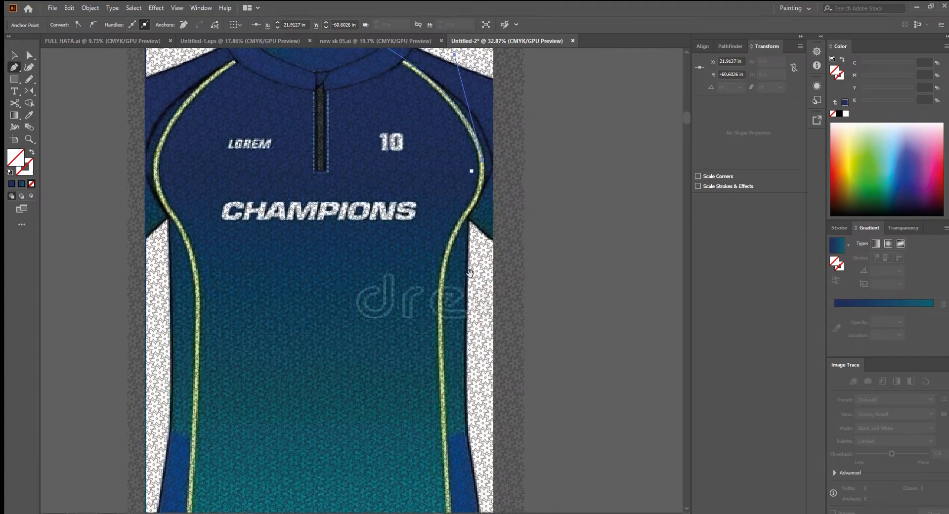
{"action": "left_click_drag", "start_coordinate": [461, 221], "coordinate": [440, 244]}
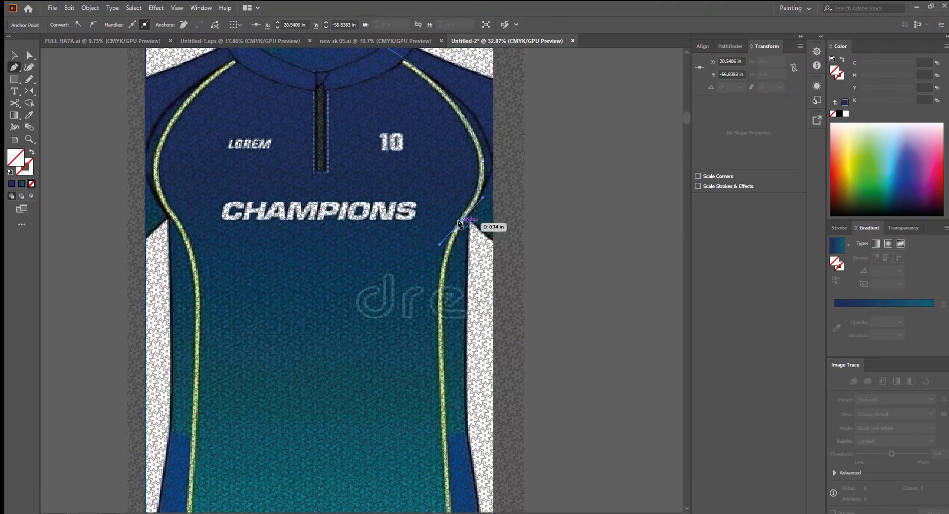
{"action": "left_click_drag", "start_coordinate": [456, 231], "coordinate": [446, 303]}
{"action": "left_click_drag", "start_coordinate": [446, 304], "coordinate": [403, 270]}
{"action": "left_click_drag", "start_coordinate": [402, 270], "coordinate": [416, 262]}
{"action": "left_click", "coordinate": [400, 256]}
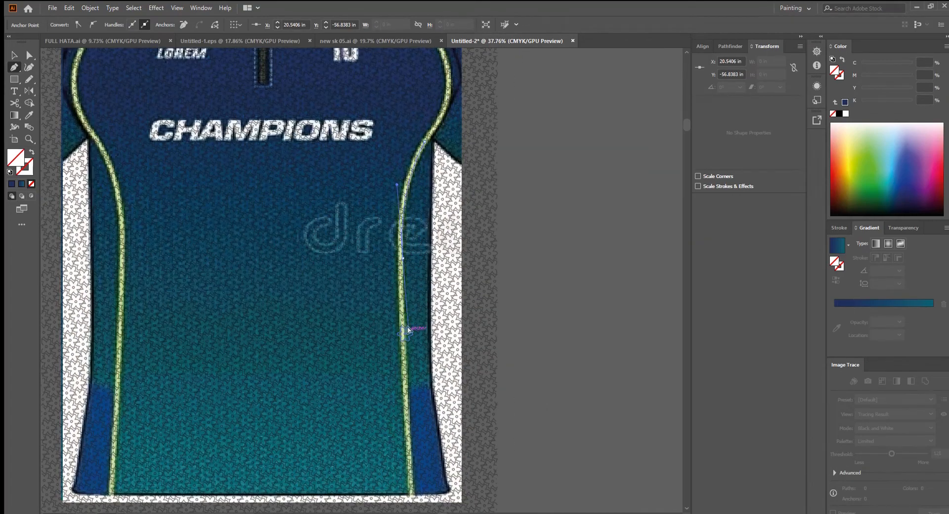
{"action": "left_click_drag", "start_coordinate": [407, 328], "coordinate": [406, 331]}
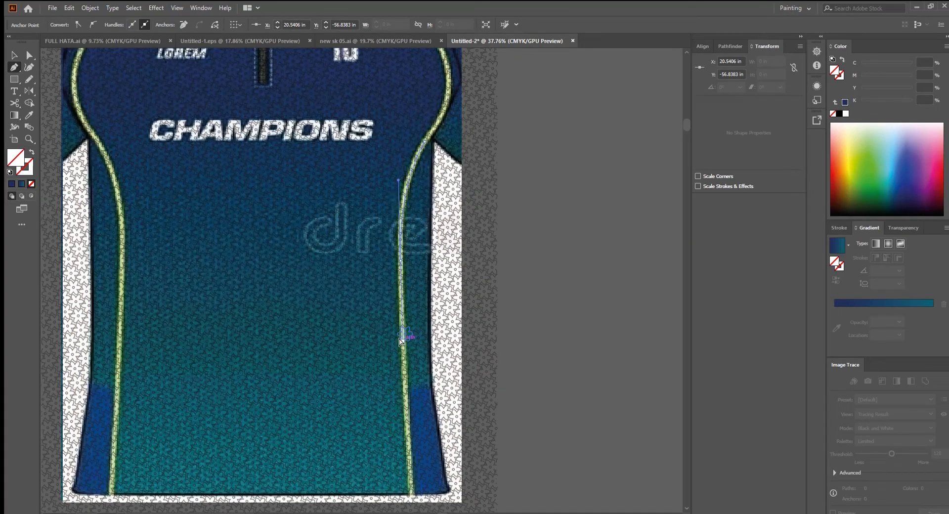
{"action": "left_click", "coordinate": [399, 262]}
Follow the right piping down the lower body and end the path well below the jersey's hem.
{"action": "scroll", "coordinate": [399, 267], "scroll_direction": "down", "scroll_amount": 3}
{"action": "left_click_drag", "start_coordinate": [405, 445], "coordinate": [388, 377]}
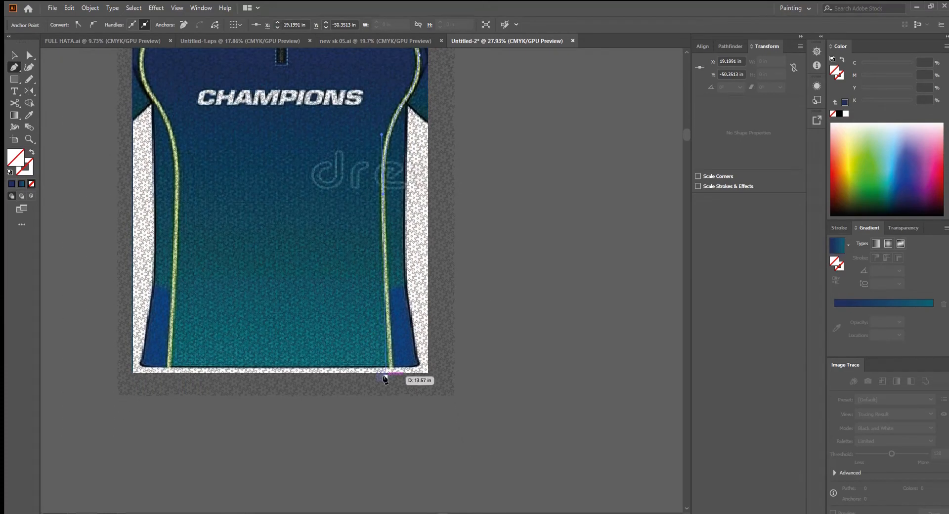
{"action": "left_click_drag", "start_coordinate": [401, 431], "coordinate": [413, 452]}
{"action": "scroll", "coordinate": [405, 430], "scroll_direction": "up", "scroll_amount": 2}
{"action": "left_click", "coordinate": [7, 55]}
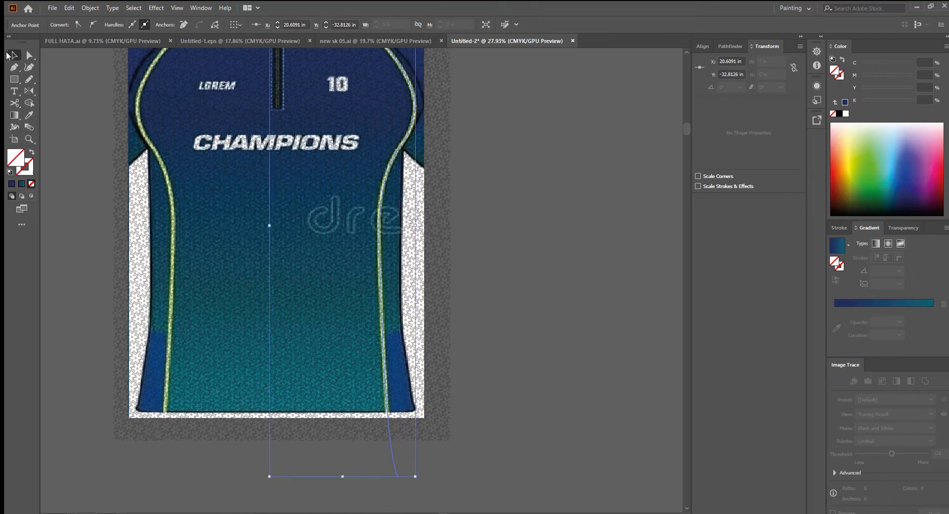
Give the traced piping path a lime-green stroke with no fill and a stroke weight of 16 pt.
{"action": "left_click_drag", "start_coordinate": [417, 177], "coordinate": [383, 253]}
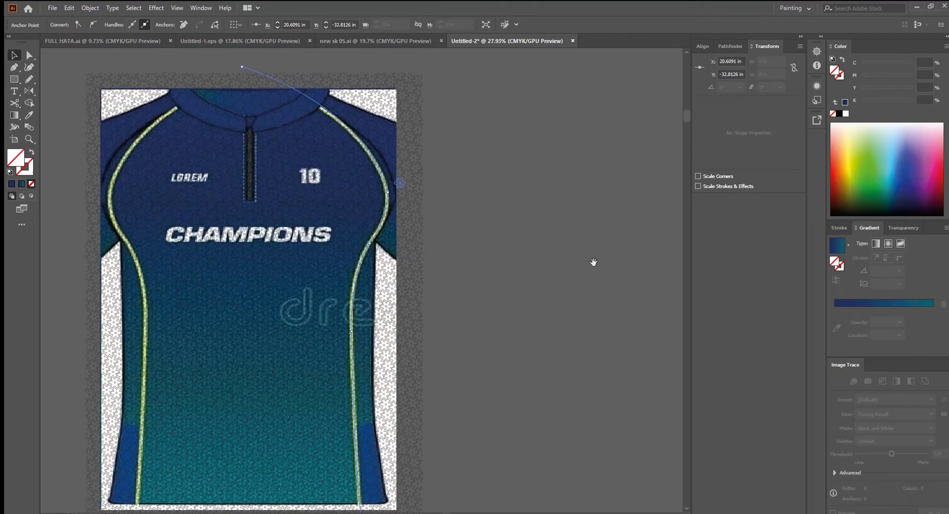
{"action": "left_click", "coordinate": [857, 160]}
{"action": "scroll", "coordinate": [516, 207], "scroll_direction": "up", "scroll_amount": 2}
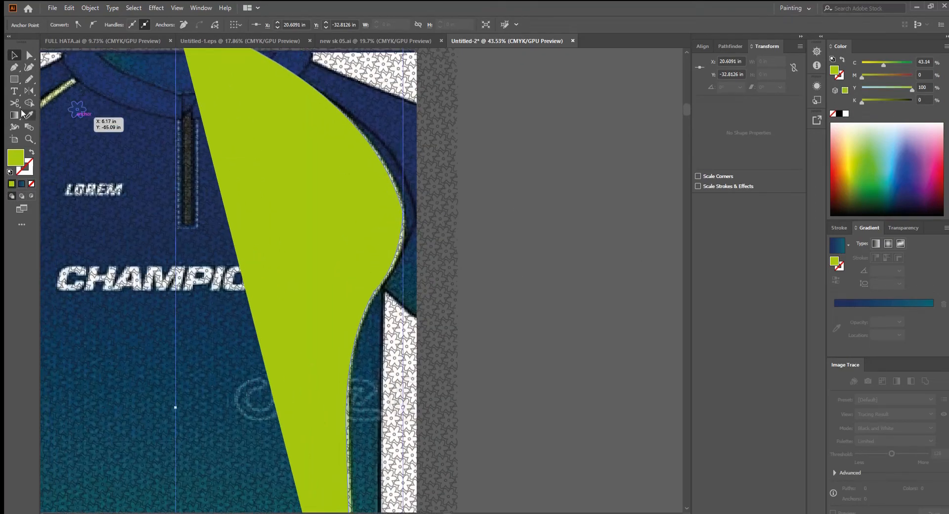
{"action": "left_click", "coordinate": [31, 152]}
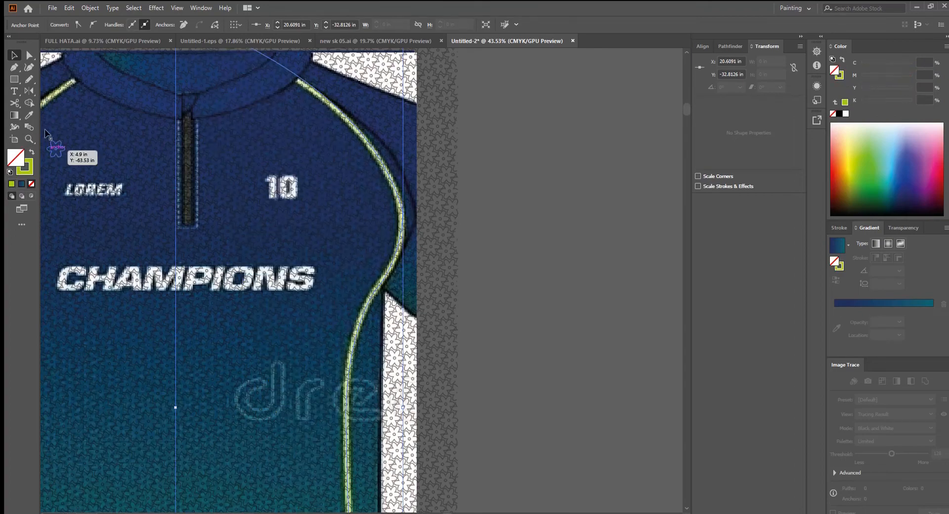
{"action": "left_click", "coordinate": [550, 171]}
{"action": "left_click", "coordinate": [286, 73]}
{"action": "left_click", "coordinate": [118, 22]}
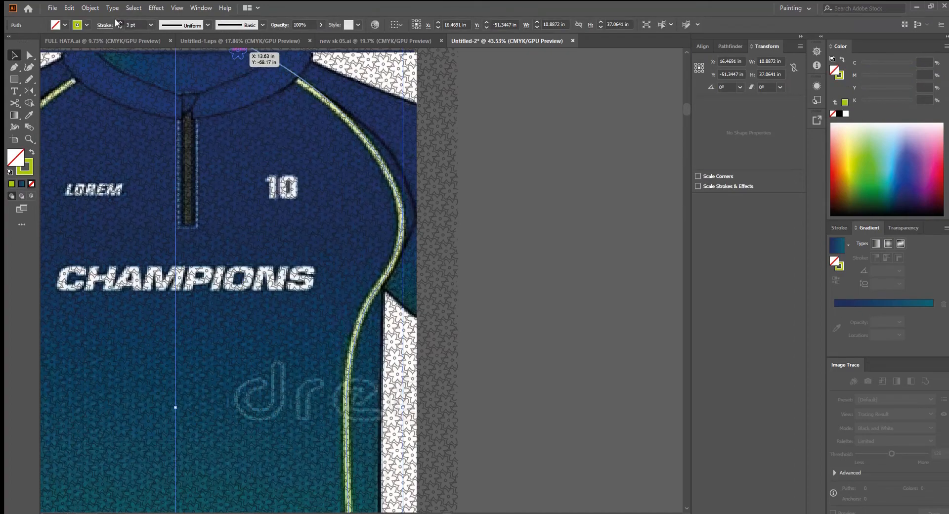
{"action": "left_click", "coordinate": [118, 21]}
Recolour the path's stroke with the pale yellow-green sampled from the jersey's left piping, keeping no fill.
{"action": "left_click_drag", "start_coordinate": [207, 168], "coordinate": [423, 201]}
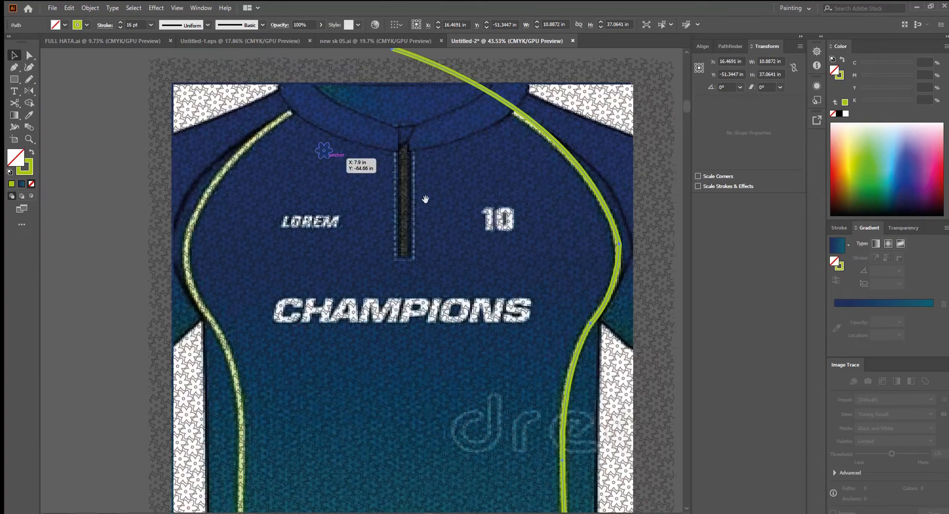
{"action": "scroll", "coordinate": [385, 210], "scroll_direction": "up", "scroll_amount": 4}
{"action": "left_click_drag", "start_coordinate": [239, 177], "coordinate": [248, 255]}
{"action": "left_click", "coordinate": [30, 170]}
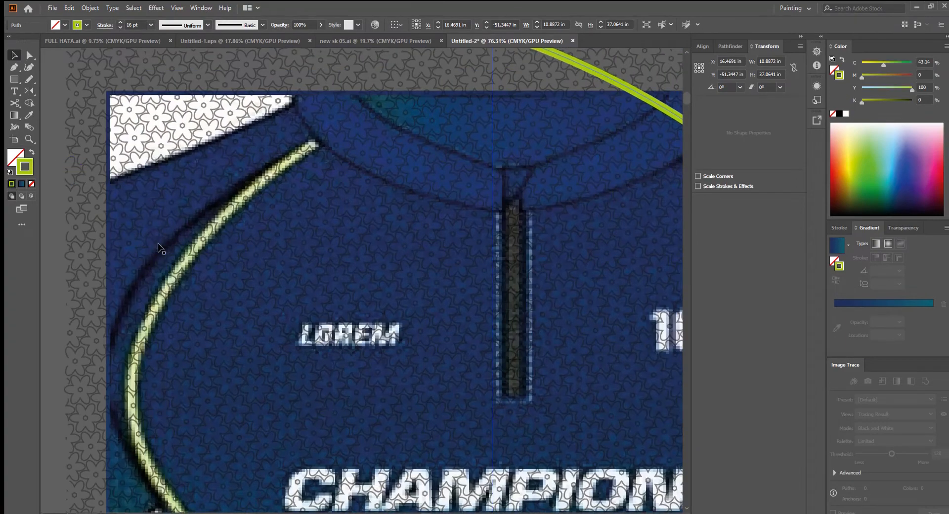
{"action": "key", "text": "i"}
{"action": "left_click", "coordinate": [228, 214]}
{"action": "key", "text": "v"}
{"action": "left_click", "coordinate": [32, 152]}
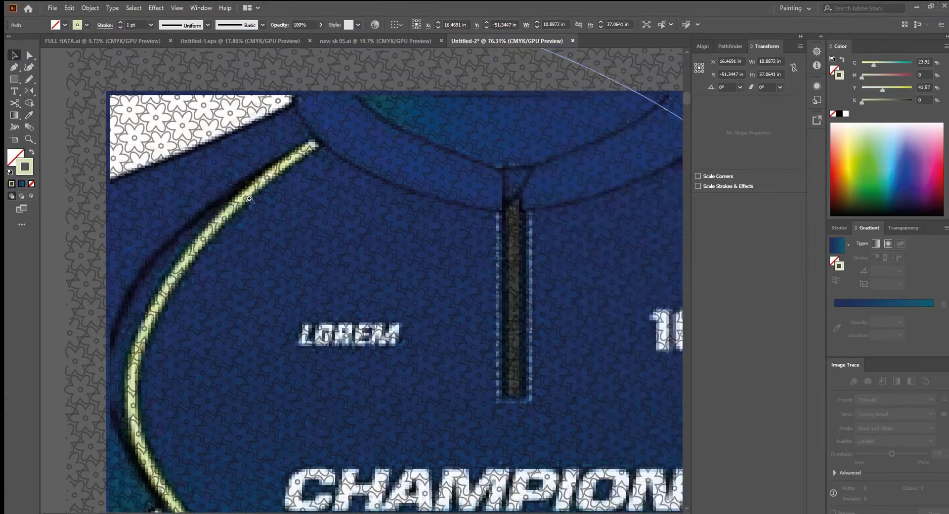
Set the piping path's stroke weight to 14 pt and deselect it.
{"action": "scroll", "coordinate": [96, 176], "scroll_direction": "down", "scroll_amount": 3}
{"action": "type", "text": "10"}
{"action": "key", "text": "Return"}
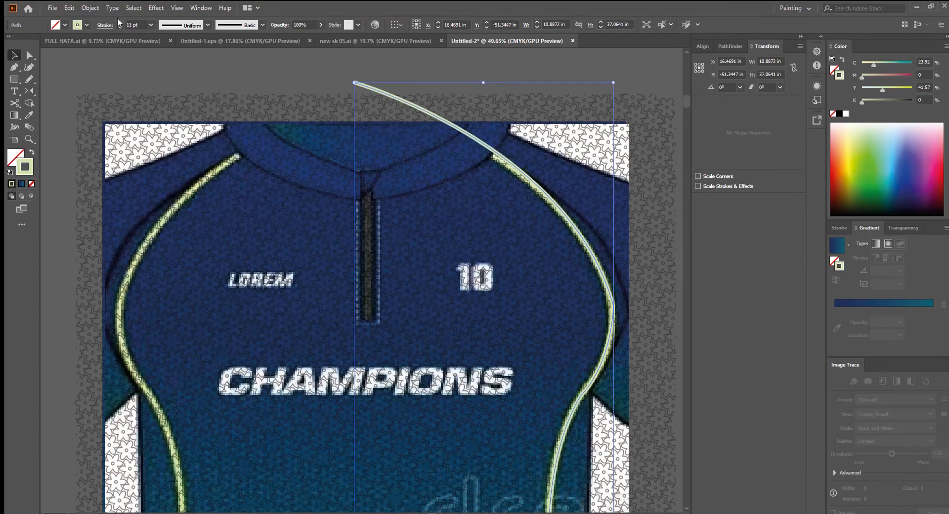
{"action": "left_click", "coordinate": [119, 22]}
{"action": "left_click", "coordinate": [119, 22]}
{"action": "left_click", "coordinate": [118, 21]}
{"action": "left_click", "coordinate": [97, 78]}
Smooth the sharp bend of the piping path at its widest point beside the number 10.
{"action": "scroll", "coordinate": [97, 80], "scroll_direction": "down", "scroll_amount": 4}
{"action": "scroll", "coordinate": [465, 195], "scroll_direction": "up", "scroll_amount": 8}
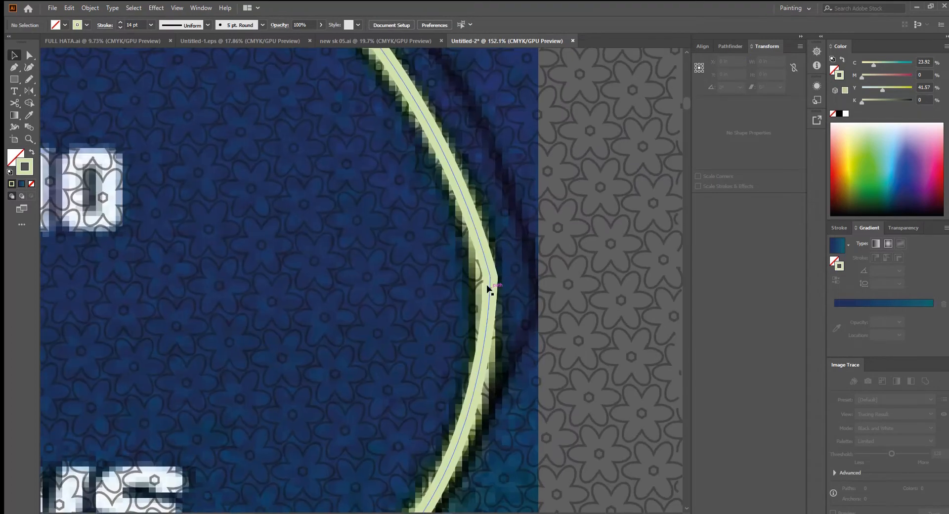
{"action": "left_click", "coordinate": [488, 290]}
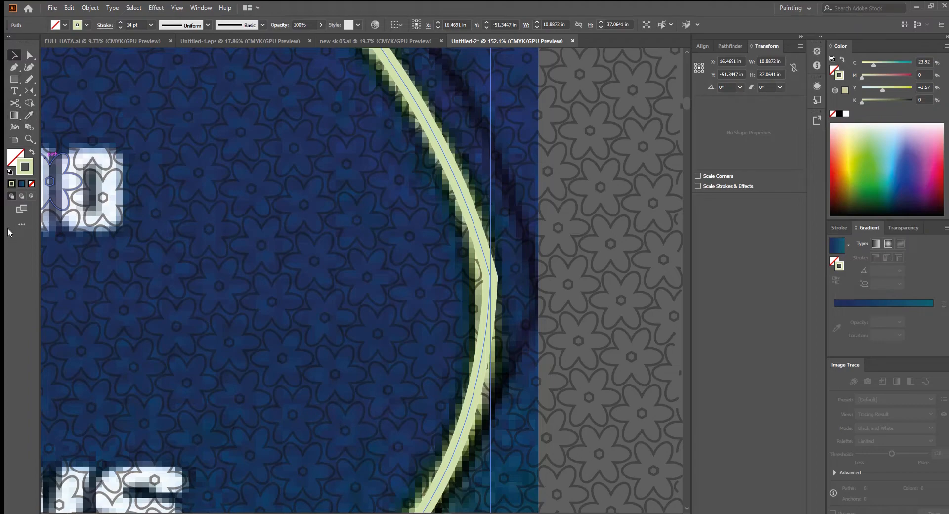
{"action": "left_click_drag", "start_coordinate": [449, 283], "coordinate": [212, 262]}
{"action": "left_click_drag", "start_coordinate": [425, 319], "coordinate": [512, 356]}
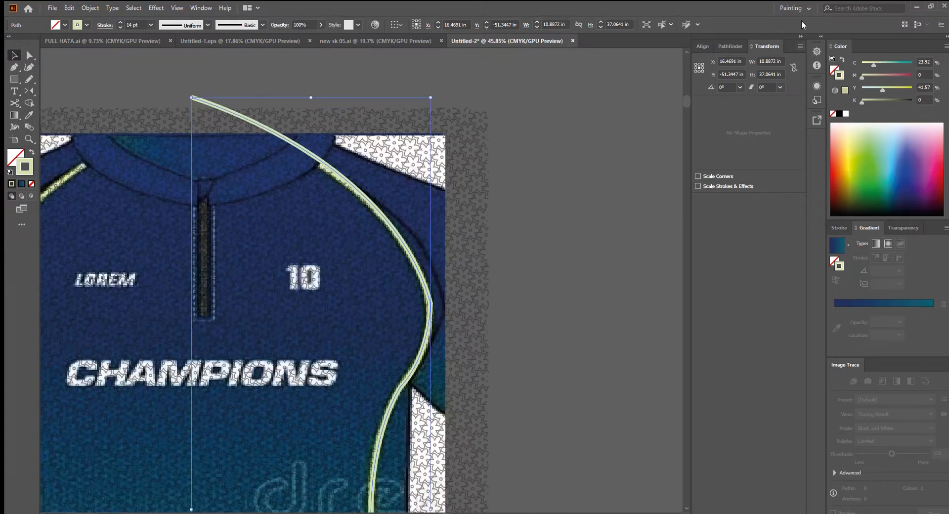
{"action": "key", "text": "Tab"}
{"action": "left_click_drag", "start_coordinate": [394, 318], "coordinate": [457, 317]}
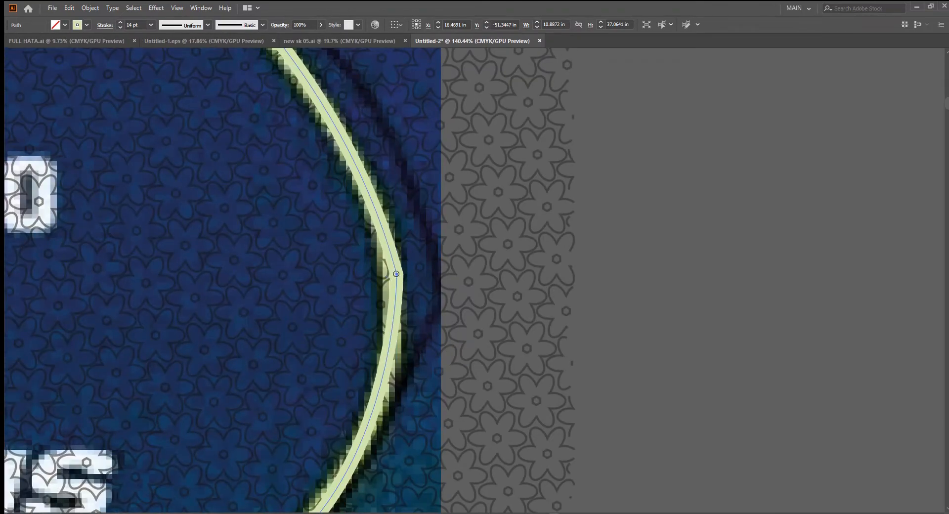
{"action": "left_click_drag", "start_coordinate": [397, 275], "coordinate": [432, 349]}
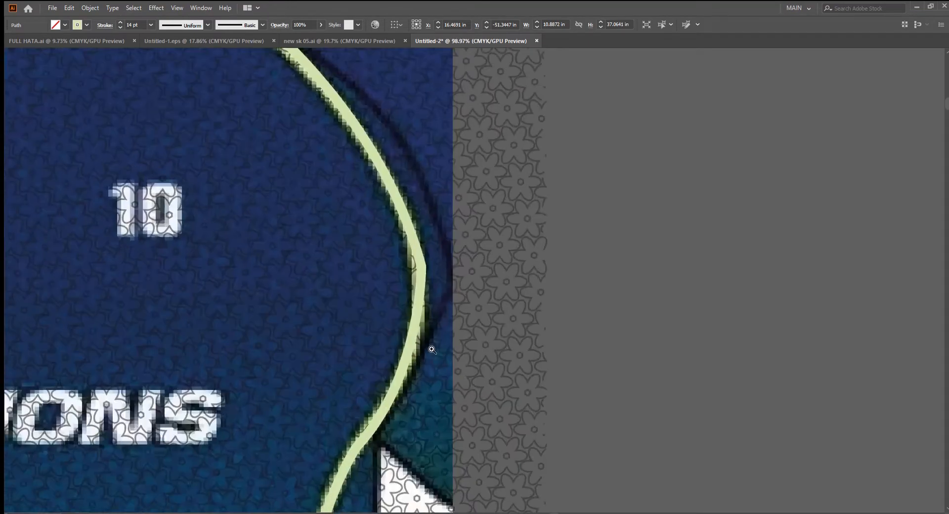
{"action": "left_click_drag", "start_coordinate": [431, 317], "coordinate": [402, 280]}
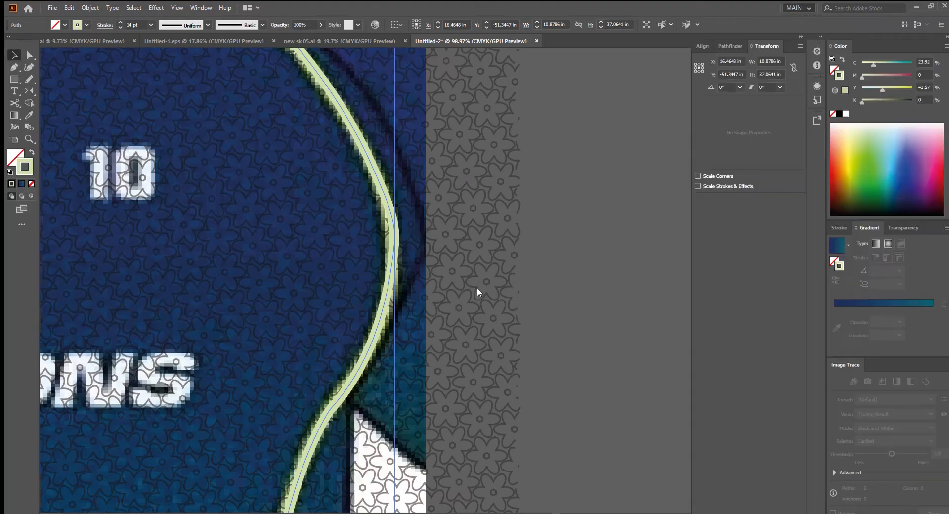
{"action": "scroll", "coordinate": [477, 287], "scroll_direction": "left", "scroll_amount": 2}
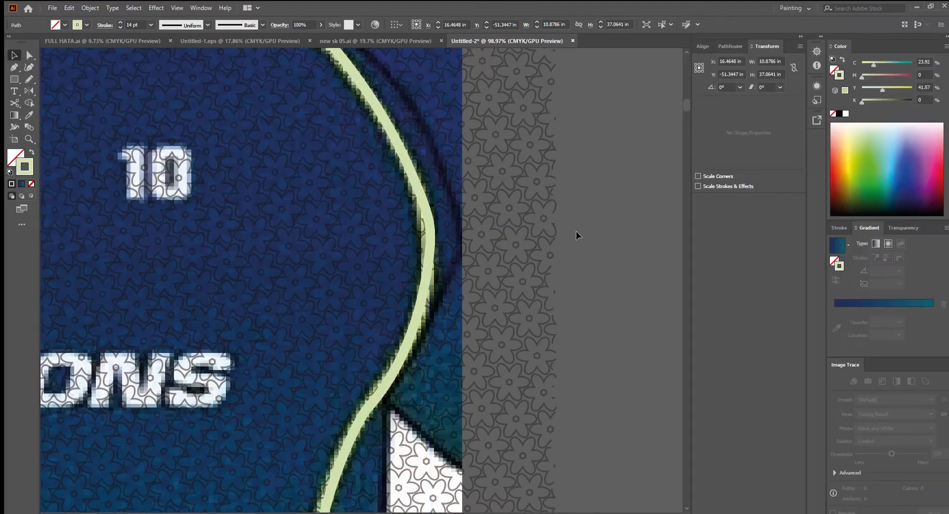
Duplicate the finished piping path to the jersey's left side and mirror the copy horizontally.
{"action": "scroll", "coordinate": [524, 267], "scroll_direction": "down", "scroll_amount": 3}
{"action": "scroll", "coordinate": [521, 269], "scroll_direction": "down", "scroll_amount": 5}
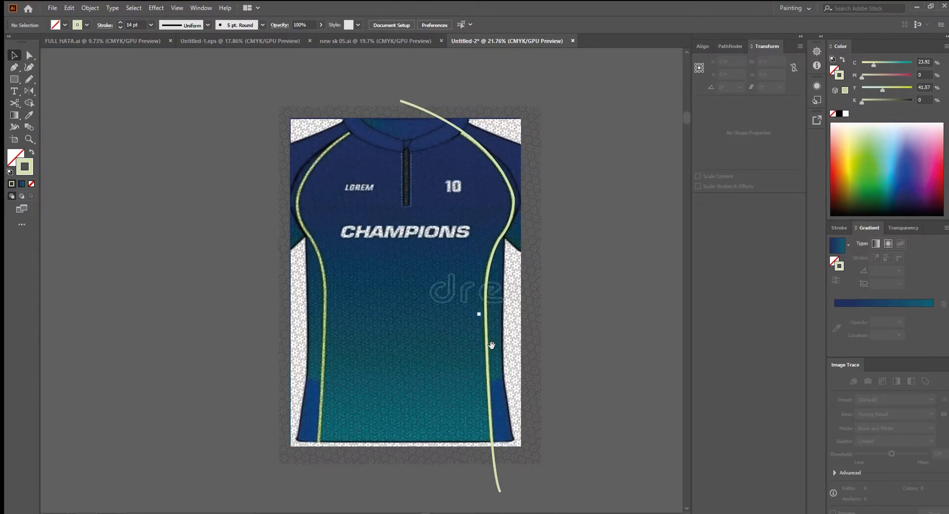
{"action": "scroll", "coordinate": [476, 393], "scroll_direction": "up", "scroll_amount": 1}
{"action": "left_click_drag", "start_coordinate": [519, 440], "coordinate": [318, 438]}
{"action": "key", "text": "o"}
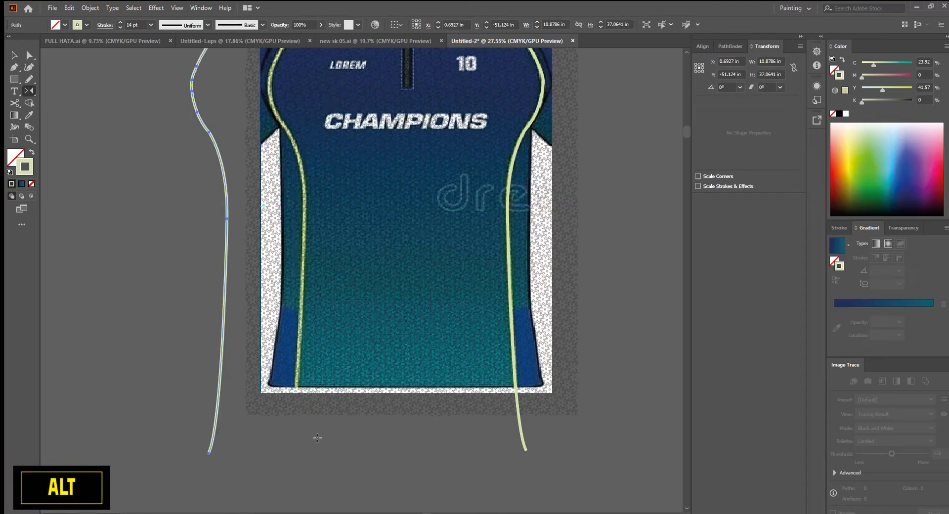
{"action": "key", "text": "v"}
Move the mirrored path inward so it lies along the jersey's left piping.
{"action": "scroll", "coordinate": [210, 435], "scroll_direction": "up", "scroll_amount": 1}
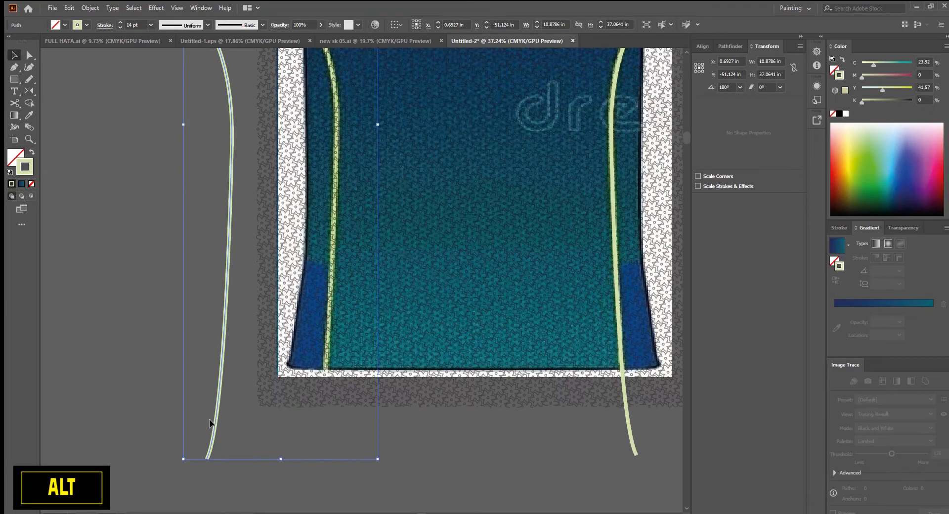
{"action": "left_click_drag", "start_coordinate": [212, 434], "coordinate": [318, 434]}
{"action": "scroll", "coordinate": [407, 395], "scroll_direction": "down", "scroll_amount": 3}
{"action": "left_click_drag", "start_coordinate": [521, 373], "coordinate": [389, 449]}
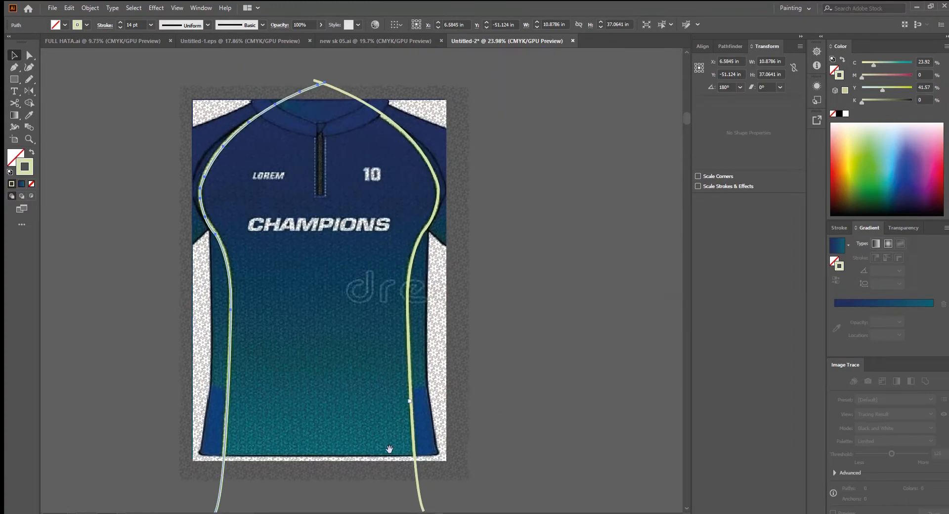
Select both the left and right piping paths and convert their strokes into filled outline shapes.
{"action": "scroll", "coordinate": [195, 383], "scroll_direction": "down", "scroll_amount": 3}
{"action": "scroll", "coordinate": [228, 346], "scroll_direction": "up", "scroll_amount": 2}
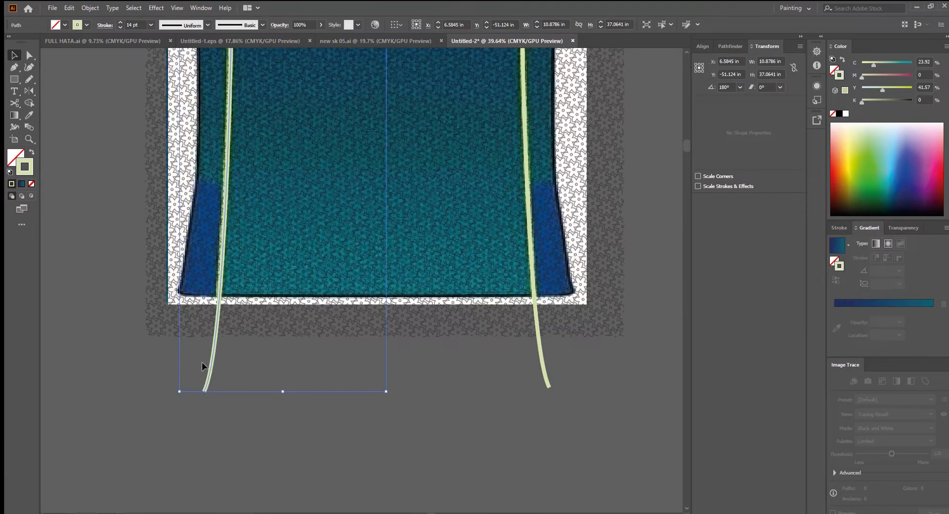
{"action": "left_click", "coordinate": [538, 338], "text": "shift"}
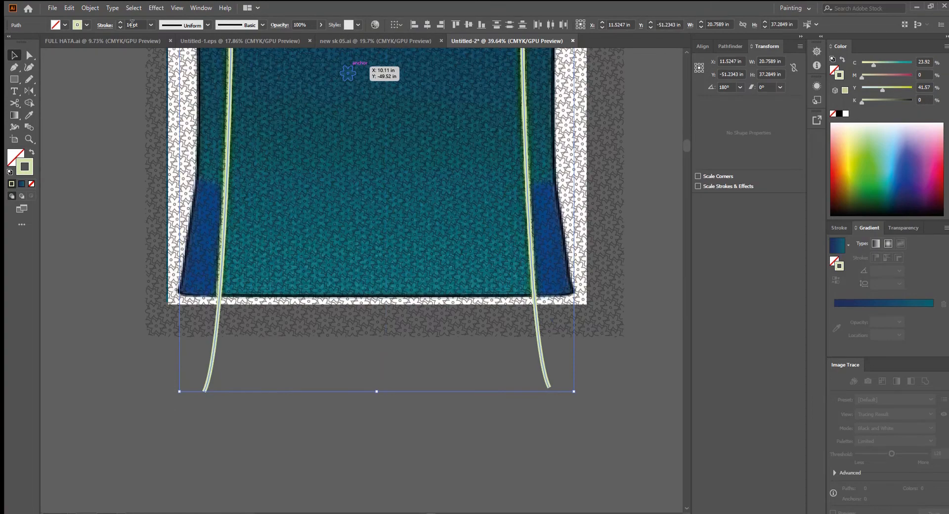
{"action": "left_click", "coordinate": [117, 138]}
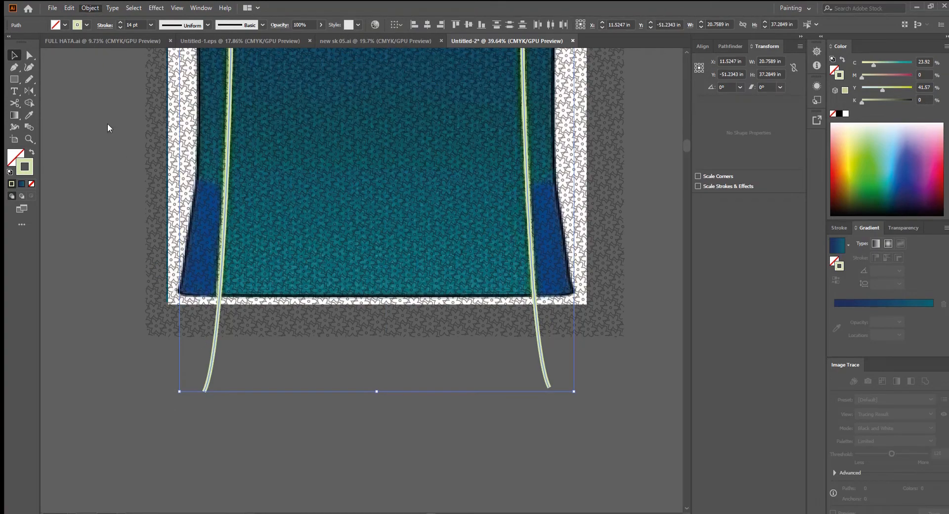
{"action": "scroll", "coordinate": [353, 352], "scroll_direction": "up", "scroll_amount": 4}
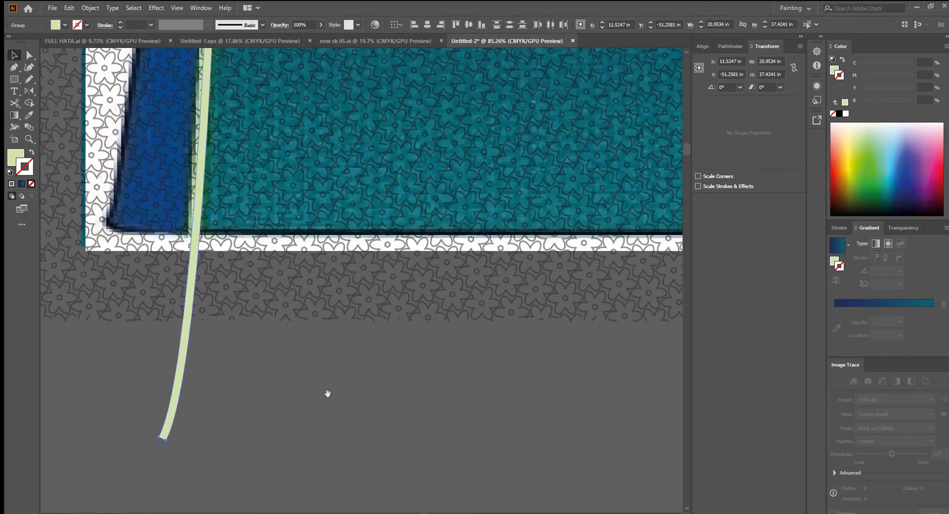
Set the fill of both outlined piping shapes to C 23.92, M 0, Y 55, K 0 with no stroke, and deselect them.
{"action": "left_click", "coordinate": [845, 102]}
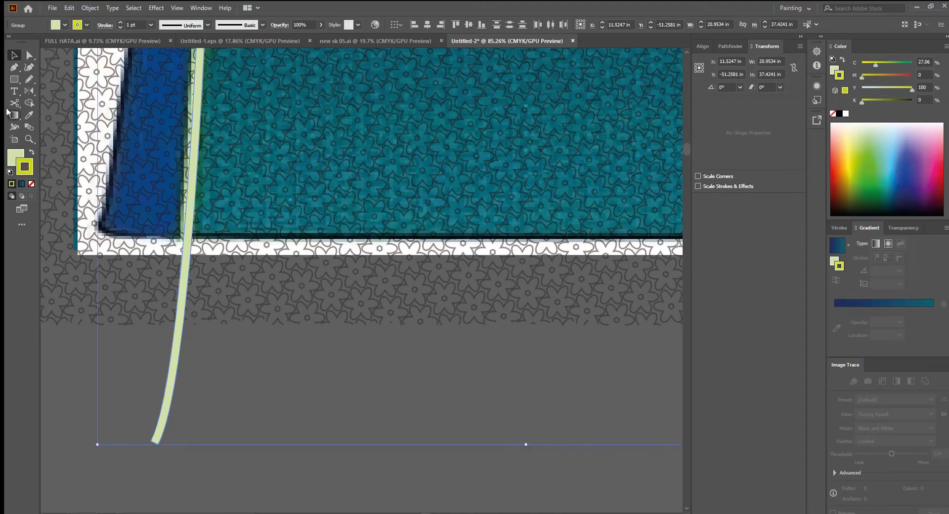
{"action": "left_click", "coordinate": [31, 183]}
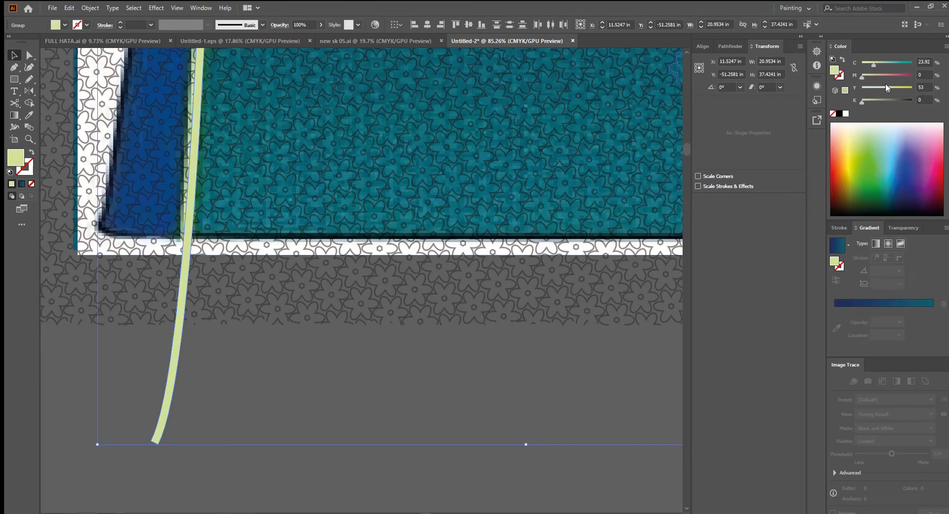
{"action": "left_click", "coordinate": [459, 343]}
Move the right piping shape inward, away from the reference jersey's own piping line.
{"action": "left_click_drag", "start_coordinate": [443, 343], "coordinate": [305, 335]}
{"action": "left_click_drag", "start_coordinate": [560, 248], "coordinate": [475, 292]}
{"action": "left_click_drag", "start_coordinate": [472, 206], "coordinate": [447, 370]}
{"action": "left_click_drag", "start_coordinate": [536, 248], "coordinate": [449, 143]}
{"action": "left_click_drag", "start_coordinate": [484, 173], "coordinate": [352, 326]}
Enlarge the reference jersey image to about 25.4 by 32 in and move it aside from the artwork.
{"action": "left_click_drag", "start_coordinate": [427, 316], "coordinate": [619, 393]}
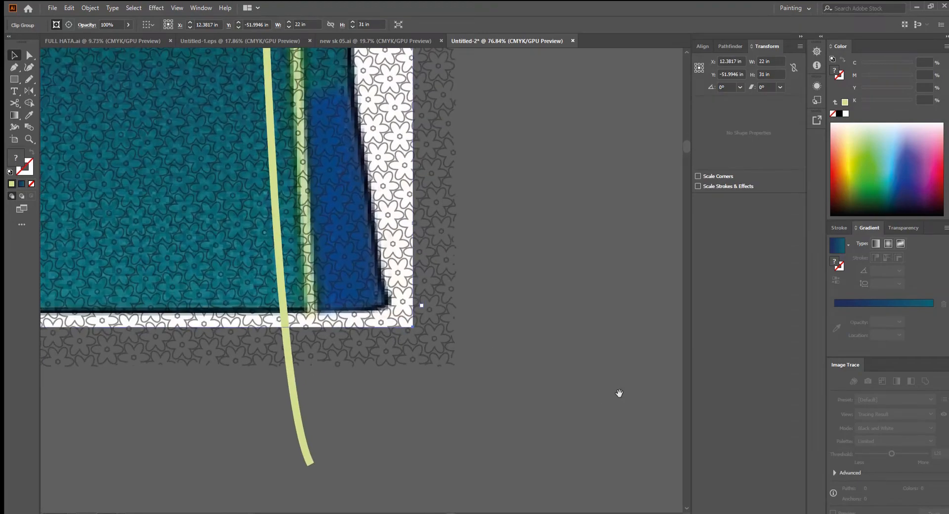
{"action": "left_click_drag", "start_coordinate": [413, 326], "coordinate": [537, 362]}
{"action": "left_click_drag", "start_coordinate": [504, 351], "coordinate": [486, 299]}
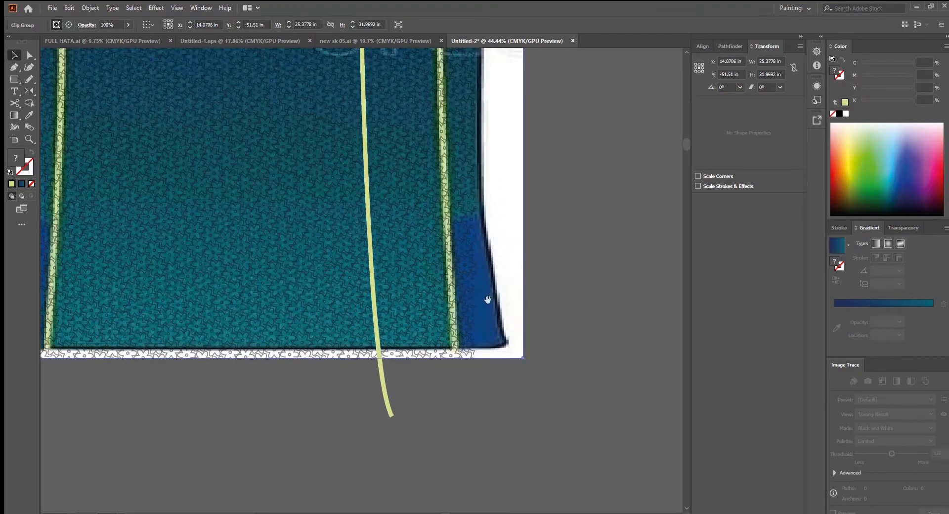
{"action": "left_click_drag", "start_coordinate": [492, 237], "coordinate": [580, 431]}
{"action": "left_click_drag", "start_coordinate": [490, 314], "coordinate": [544, 262]}
{"action": "left_click_drag", "start_coordinate": [388, 217], "coordinate": [468, 306]}
{"action": "left_click_drag", "start_coordinate": [345, 252], "coordinate": [394, 153]}
Move the left and right piping shapes closer to the center of the gradient base.
{"action": "left_click_drag", "start_coordinate": [449, 187], "coordinate": [432, 187]}
{"action": "left_click_drag", "start_coordinate": [163, 155], "coordinate": [188, 156]}
{"action": "left_click", "coordinate": [478, 185]}
{"action": "scroll", "coordinate": [460, 138], "scroll_direction": "up", "scroll_amount": 5}
{"action": "left_click_drag", "start_coordinate": [460, 138], "coordinate": [539, 286]}
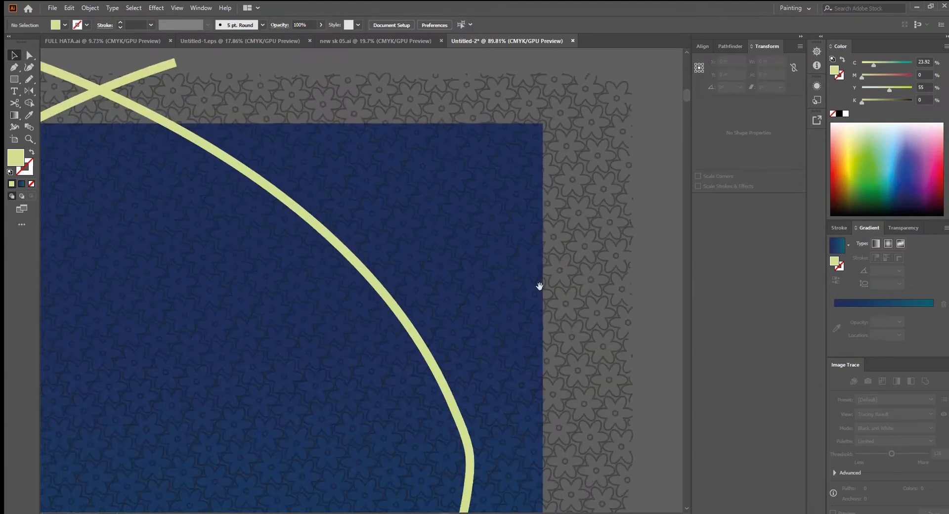
Group the left and right piping shapes together and deselect them.
{"action": "left_click", "coordinate": [350, 259]}
{"action": "scroll", "coordinate": [351, 260], "scroll_direction": "down", "scroll_amount": 2}
{"action": "left_click_drag", "start_coordinate": [196, 158], "coordinate": [257, 205]}
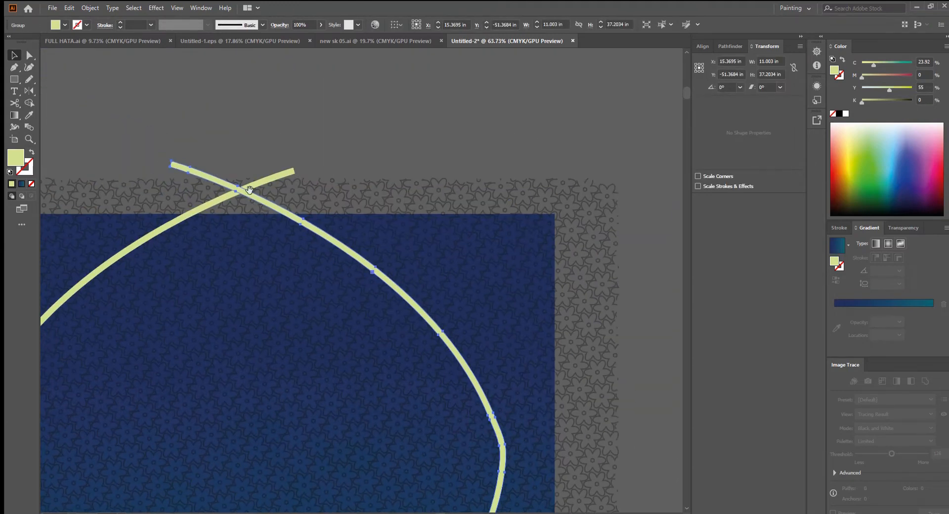
{"action": "left_click", "coordinate": [286, 176], "text": "shift"}
{"action": "key", "text": "ctrl+g"}
{"action": "left_click", "coordinate": [439, 144]}
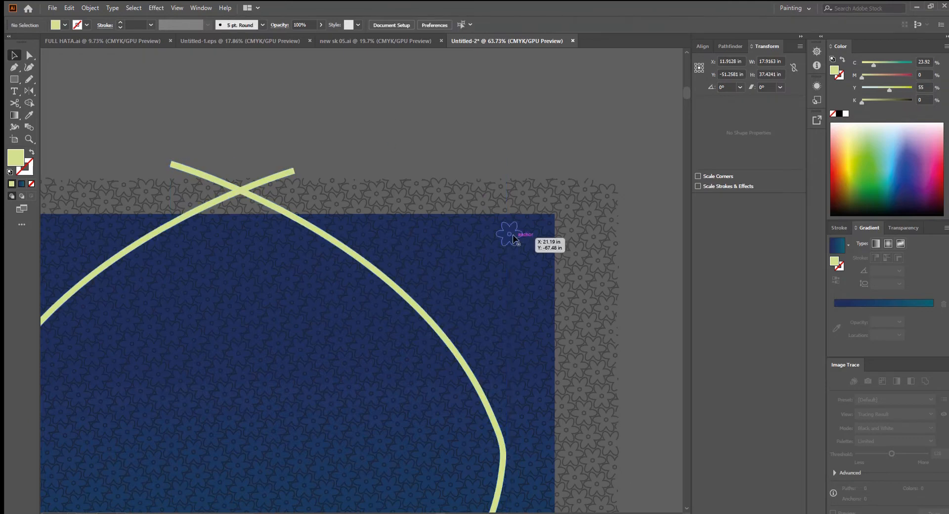
Duplicate the 22 by 31 in gradient base rectangle in place and bring the copy to the front.
{"action": "scroll", "coordinate": [529, 217], "scroll_direction": "up", "scroll_amount": 5}
{"action": "left_click", "coordinate": [612, 248]}
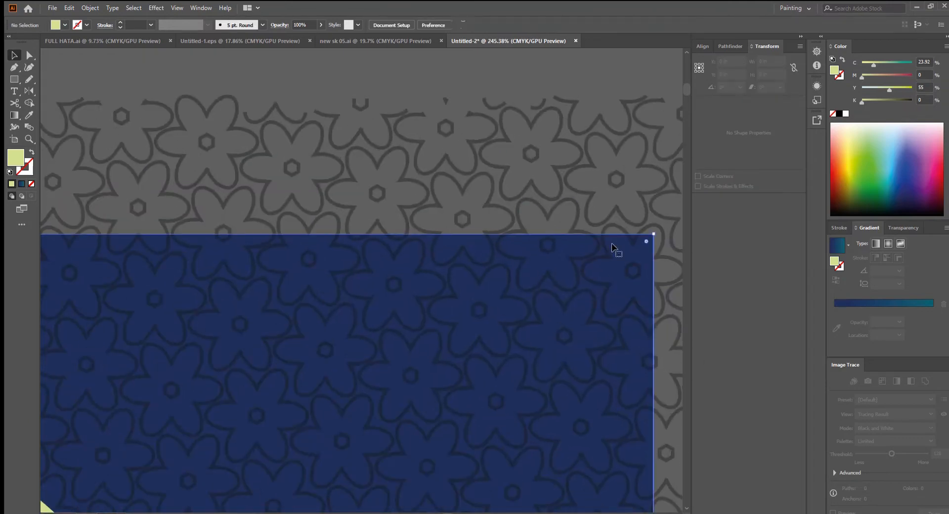
{"action": "scroll", "coordinate": [613, 249], "scroll_direction": "down", "scroll_amount": 7}
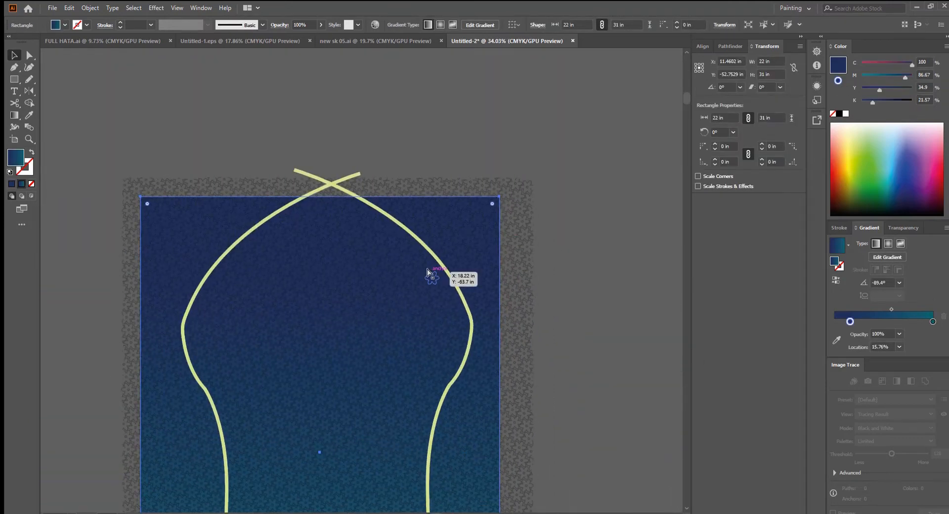
{"action": "key", "text": "ctrl+shift+bracketright"}
Clip the gradient base, flower pattern and piping to the front rectangle with a clipping mask.
{"action": "scroll", "coordinate": [369, 148], "scroll_direction": "down", "scroll_amount": 4}
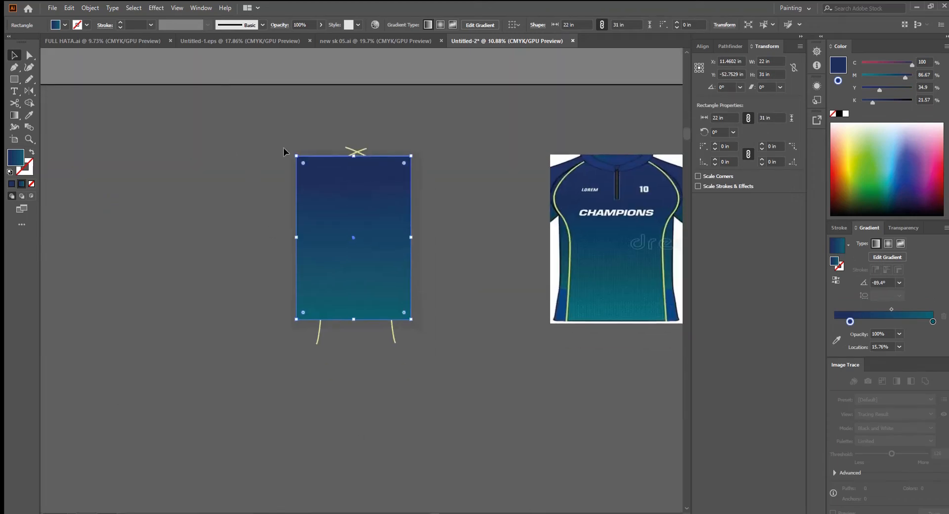
{"action": "left_click_drag", "start_coordinate": [283, 147], "coordinate": [397, 296]}
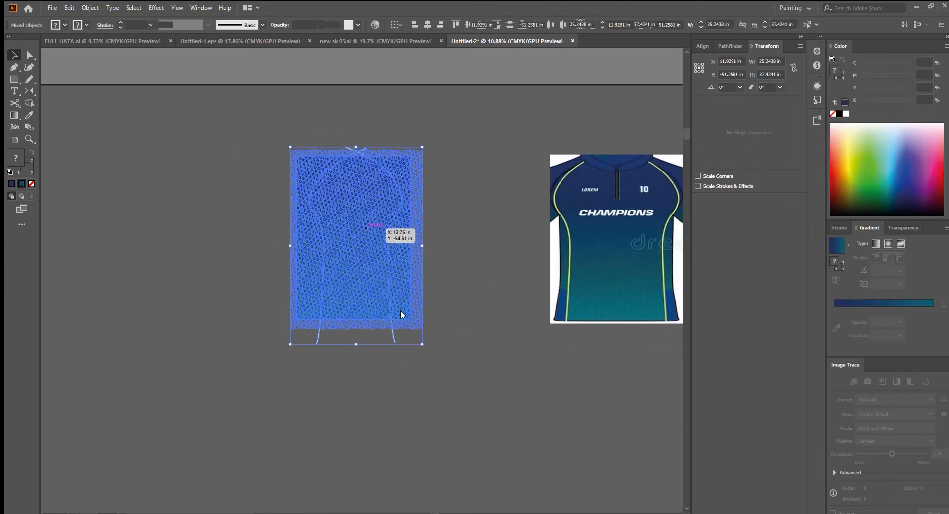
{"action": "key", "text": "ctrl+7"}
{"action": "left_click", "coordinate": [425, 396]}
Select only the right piping shape inside the clipped artwork and move it slightly inward.
{"action": "left_click_drag", "start_coordinate": [377, 221], "coordinate": [452, 348]}
{"action": "left_click_drag", "start_coordinate": [275, 212], "coordinate": [250, 258]}
{"action": "mouse_move", "coordinate": [361, 303]}
{"action": "left_mouse_down"}
{"action": "mouse_move", "coordinate": [341, 308]}
{"action": "mouse_move", "coordinate": [357, 312]}
{"action": "left_mouse_up"}
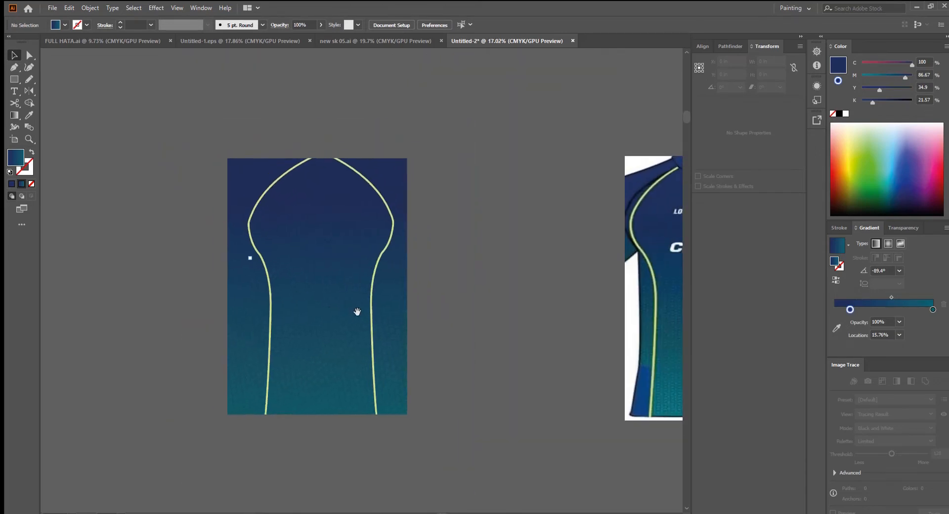
{"action": "left_click_drag", "start_coordinate": [378, 241], "coordinate": [406, 251]}
{"action": "left_click", "coordinate": [403, 235]}
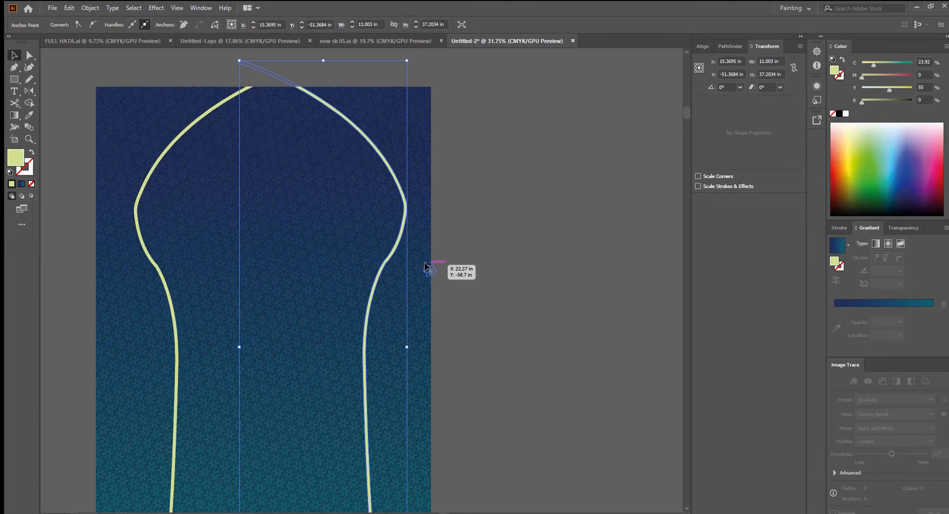
{"action": "left_click_drag", "start_coordinate": [425, 284], "coordinate": [400, 276]}
{"action": "left_click_drag", "start_coordinate": [339, 300], "coordinate": [362, 229]}
{"action": "left_click_drag", "start_coordinate": [412, 246], "coordinate": [441, 318]}
{"action": "left_click_drag", "start_coordinate": [485, 199], "coordinate": [538, 283]}
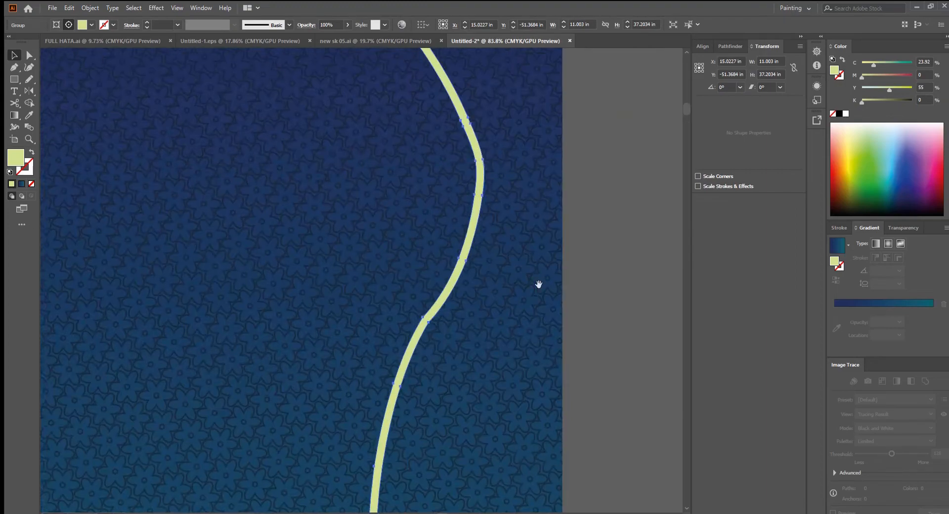
Shift the right piping shape further inward until it mirrors the left one's distance from the edge, and deselect it.
{"action": "left_click_drag", "start_coordinate": [467, 224], "coordinate": [380, 240]}
{"action": "left_click", "coordinate": [523, 272]}
{"action": "left_click_drag", "start_coordinate": [453, 219], "coordinate": [543, 274]}
{"action": "left_click_drag", "start_coordinate": [472, 272], "coordinate": [536, 377]}
{"action": "left_click", "coordinate": [519, 257]}
{"action": "left_click_drag", "start_coordinate": [441, 258], "coordinate": [429, 262]}
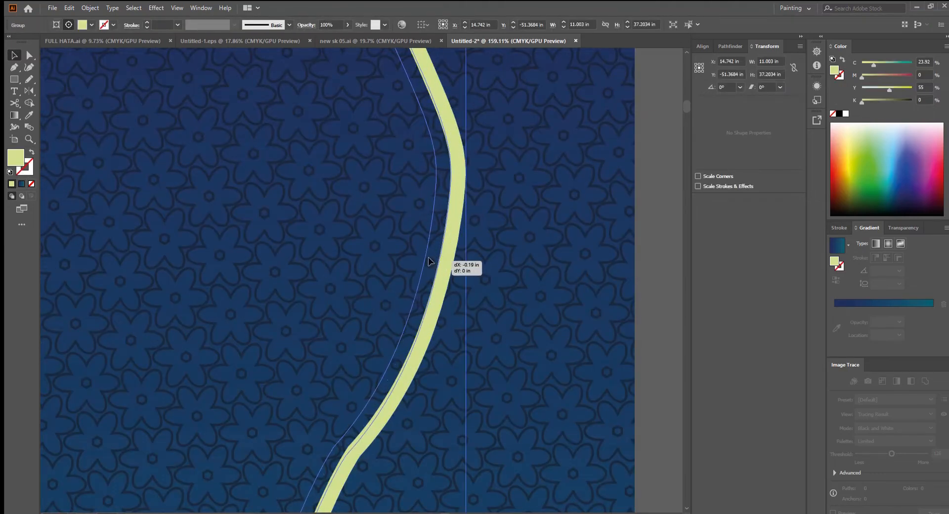
{"action": "scroll", "coordinate": [316, 237], "scroll_direction": "down", "scroll_amount": 6}
{"action": "left_click", "coordinate": [502, 283]}
{"action": "left_click_drag", "start_coordinate": [506, 308], "coordinate": [502, 241]}
{"action": "left_click_drag", "start_coordinate": [526, 298], "coordinate": [492, 285]}
{"action": "left_click_drag", "start_coordinate": [508, 318], "coordinate": [450, 377]}
{"action": "left_click_drag", "start_coordinate": [463, 351], "coordinate": [310, 303]}
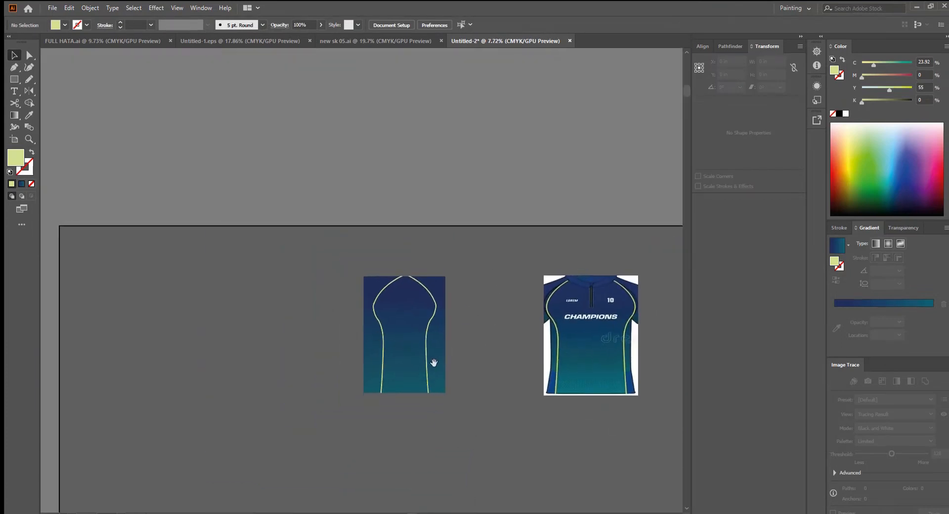
{"action": "left_click_drag", "start_coordinate": [414, 323], "coordinate": [472, 335]}
{"action": "left_click_drag", "start_coordinate": [503, 360], "coordinate": [424, 350]}
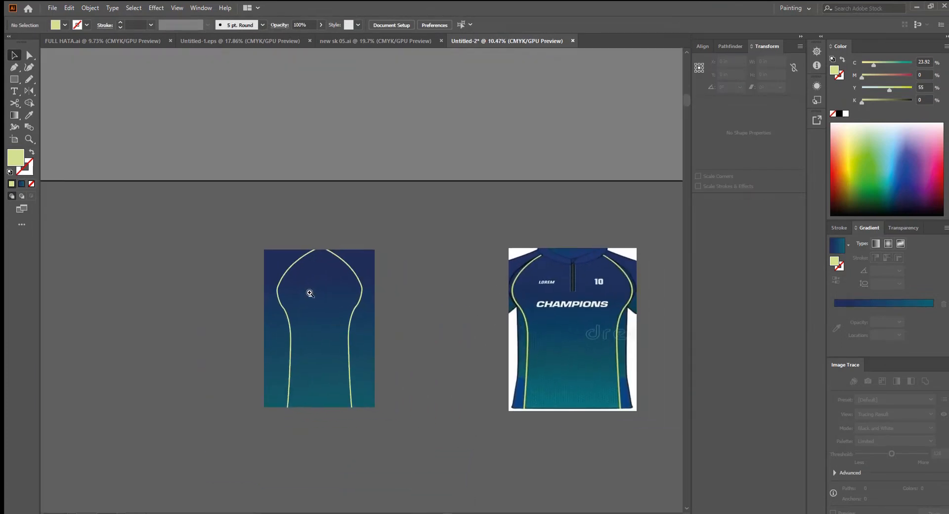
{"action": "left_click_drag", "start_coordinate": [310, 293], "coordinate": [322, 311]}
Bring the selected orange body and short-sleeve pattern panels from FULL HATA.ai into the Untitled-2 jersey document.
{"action": "left_click", "coordinate": [102, 40]}
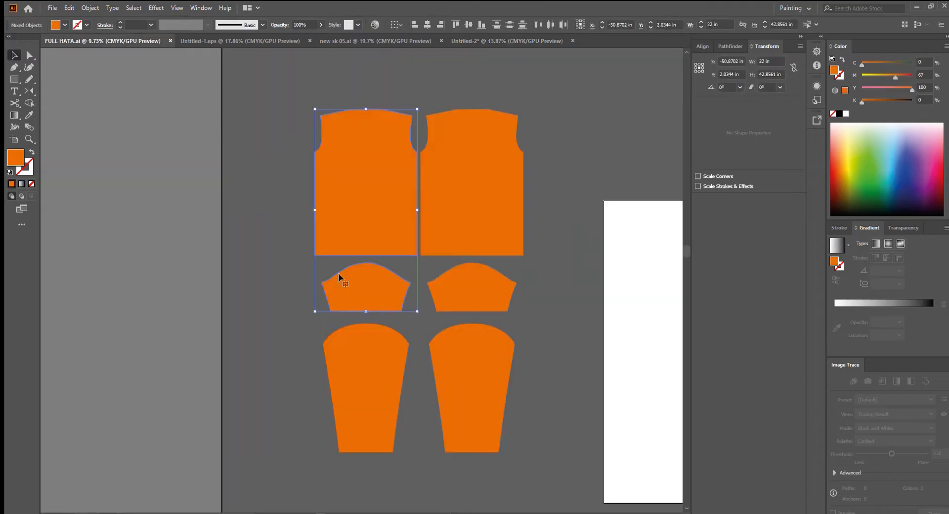
{"action": "left_click_drag", "start_coordinate": [367, 184], "coordinate": [501, 78]}
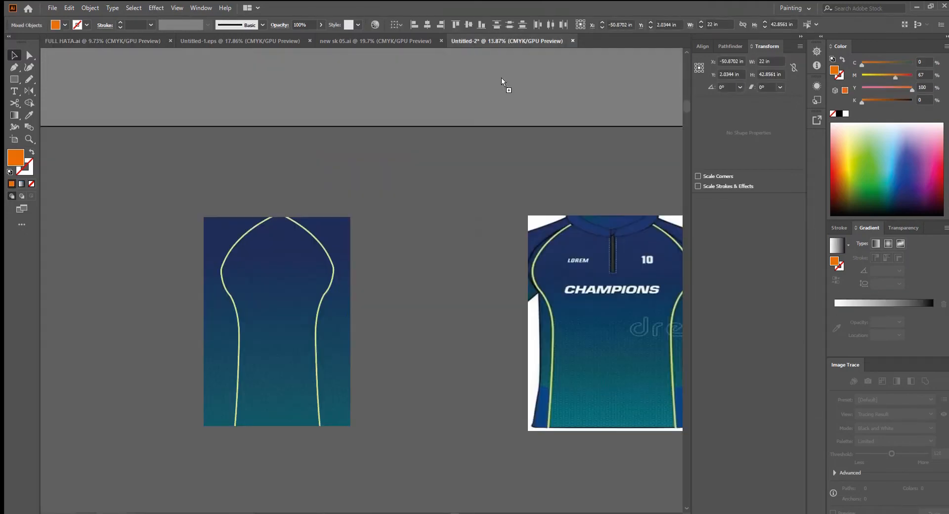
{"action": "left_click_drag", "start_coordinate": [305, 331], "coordinate": [331, 365]}
{"action": "left_click_drag", "start_coordinate": [300, 288], "coordinate": [345, 242]}
Place the orange body panel over the jersey artwork and align their centers horizontally and vertically.
{"action": "left_click", "coordinate": [469, 258]}
{"action": "left_click_drag", "start_coordinate": [467, 258], "coordinate": [464, 309]}
{"action": "left_click_drag", "start_coordinate": [336, 276], "coordinate": [340, 248]}
{"action": "left_click", "coordinate": [402, 200], "text": "shift"}
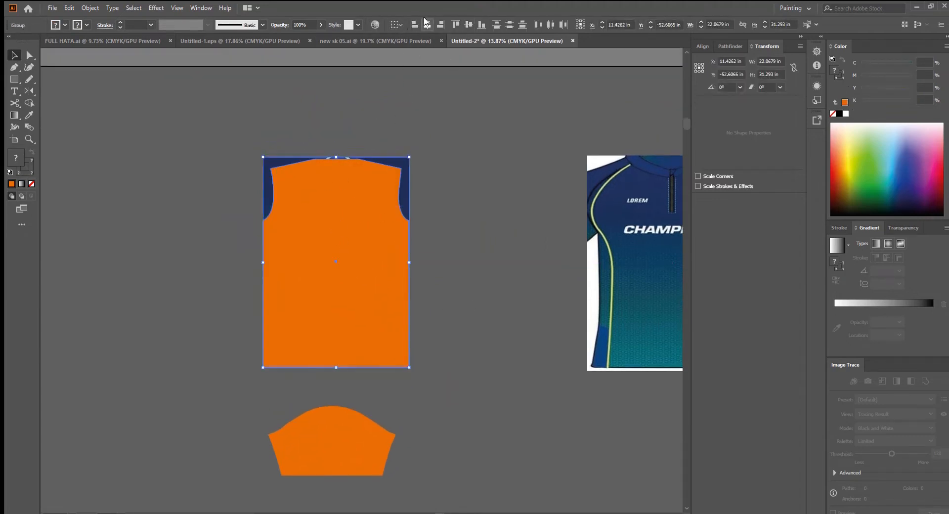
{"action": "left_click", "coordinate": [468, 24]}
Clip the jersey artwork to the orange body panel's shape with a clipping mask.
{"action": "key", "text": "ctrl+7"}
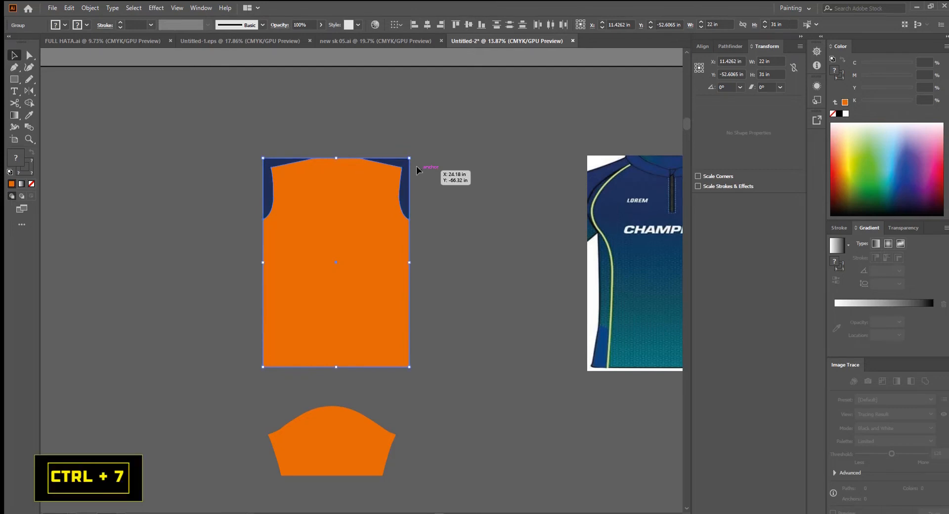
{"action": "key", "text": "ctrl+7"}
{"action": "left_click", "coordinate": [446, 265]}
Place a spare duplicate of the clipped jersey body to the lower left, beside the orange sleeve panel.
{"action": "left_click_drag", "start_coordinate": [433, 290], "coordinate": [339, 281]}
{"action": "scroll", "coordinate": [401, 292], "scroll_direction": "down", "scroll_amount": 1}
{"action": "left_click_drag", "start_coordinate": [550, 292], "coordinate": [635, 267]}
{"action": "left_click_drag", "start_coordinate": [391, 336], "coordinate": [454, 221]}
{"action": "left_click_drag", "start_coordinate": [264, 173], "coordinate": [116, 334]}
{"action": "left_click_drag", "start_coordinate": [252, 326], "coordinate": [301, 320]}
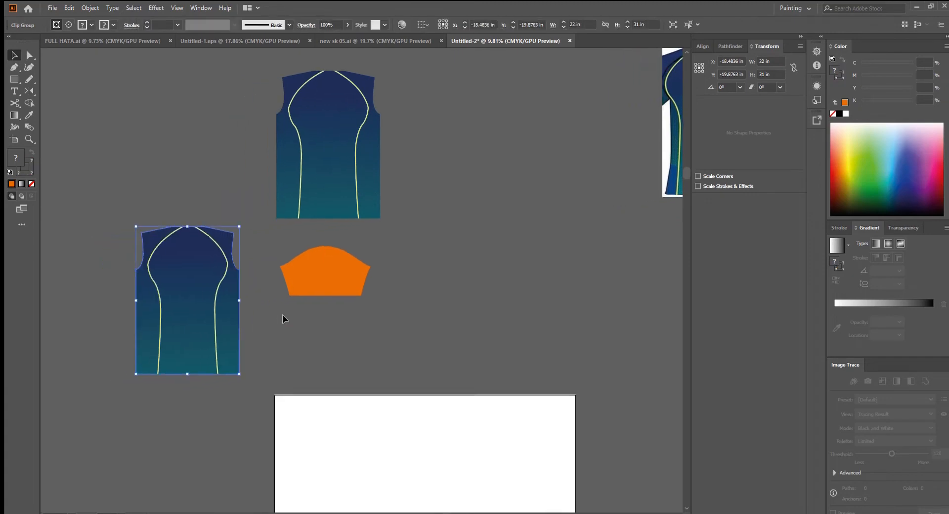
Duplicate the original clipped jersey body directly to its right and deselect the copy.
{"action": "left_click_drag", "start_coordinate": [359, 178], "coordinate": [465, 177]}
{"action": "left_click_drag", "start_coordinate": [473, 187], "coordinate": [322, 256]}
{"action": "key", "text": "o"}
{"action": "key", "text": "v"}
{"action": "left_click", "coordinate": [346, 264]}
{"action": "scroll", "coordinate": [417, 283], "scroll_direction": "up", "scroll_amount": 5}
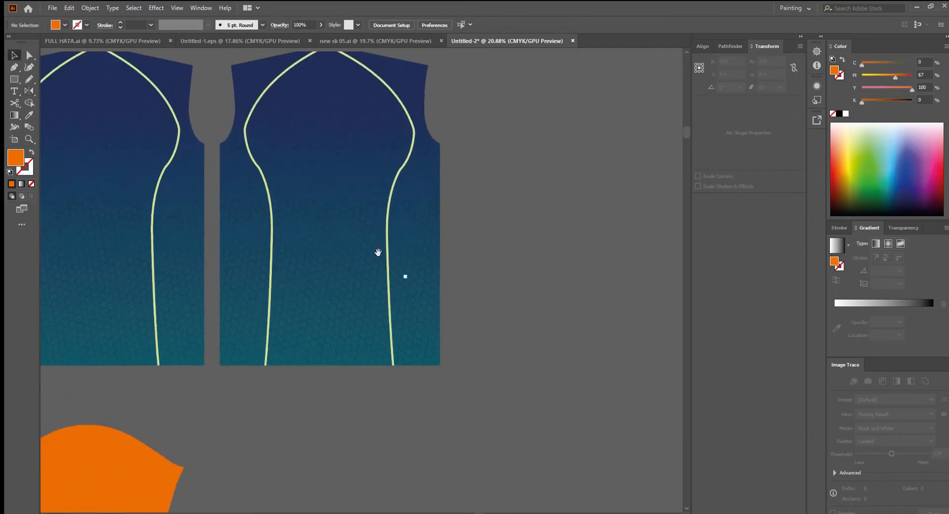
{"action": "left_click_drag", "start_coordinate": [412, 158], "coordinate": [331, 213]}
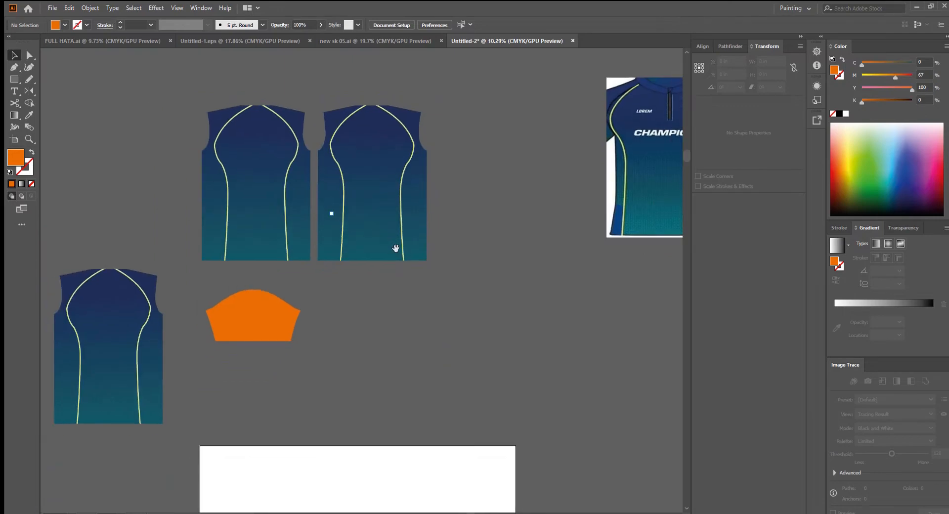
{"action": "left_click_drag", "start_coordinate": [317, 149], "coordinate": [391, 232]}
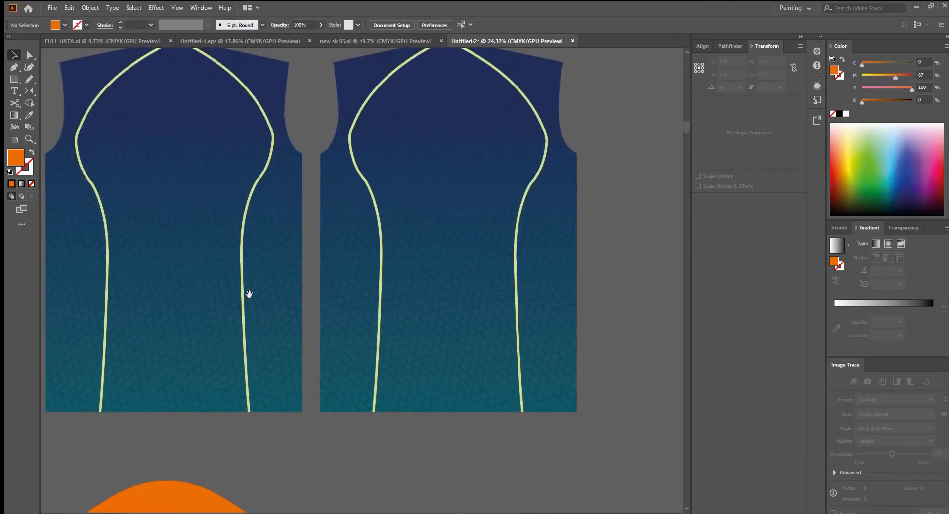
{"action": "left_click_drag", "start_coordinate": [249, 294], "coordinate": [333, 288]}
{"action": "left_click_drag", "start_coordinate": [307, 251], "coordinate": [347, 235]}
{"action": "left_click_drag", "start_coordinate": [338, 289], "coordinate": [216, 292]}
{"action": "left_click_drag", "start_coordinate": [311, 353], "coordinate": [364, 206]}
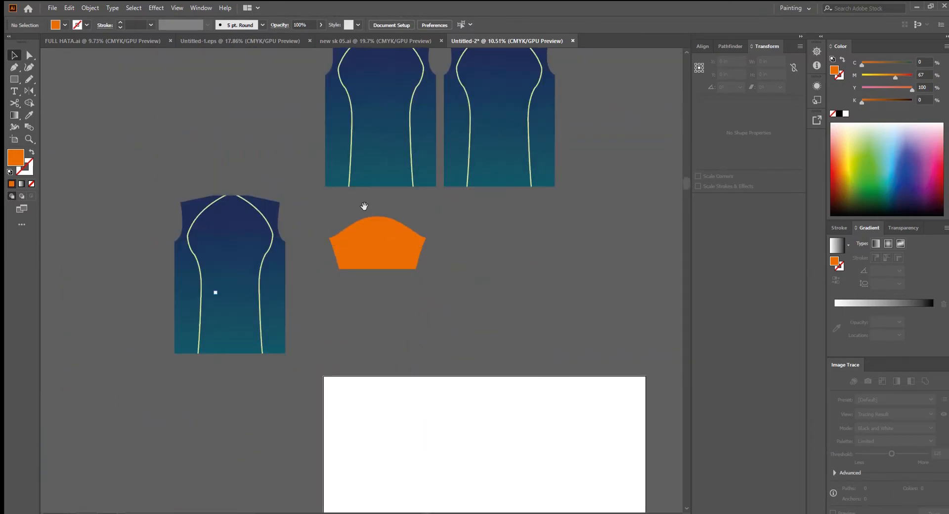
Release both nested clipping masks on the spare jersey body copy and delete its piping shapes.
{"action": "scroll", "coordinate": [229, 267], "scroll_direction": "up", "scroll_amount": 2}
{"action": "left_click", "coordinate": [227, 261]}
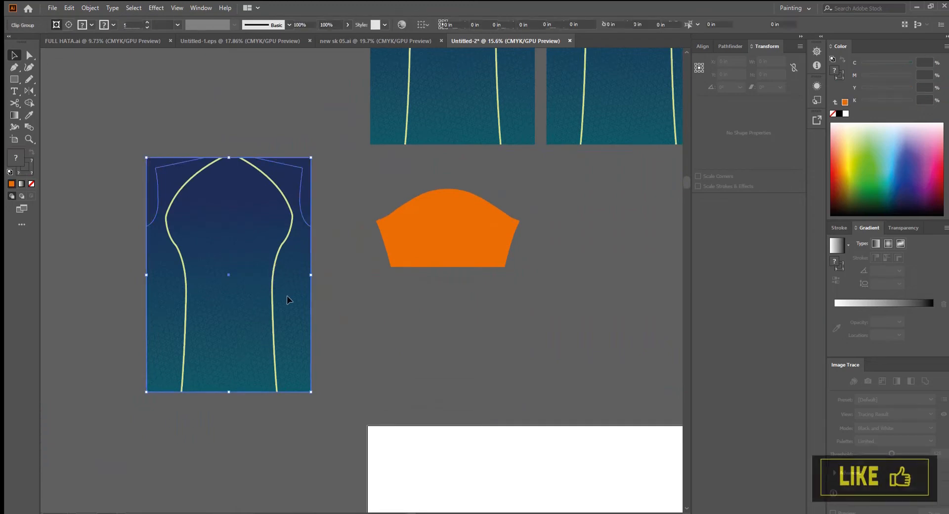
{"action": "key", "text": "Delete"}
{"action": "left_click", "coordinate": [252, 276]}
{"action": "key", "text": "ctrl+alt+7"}
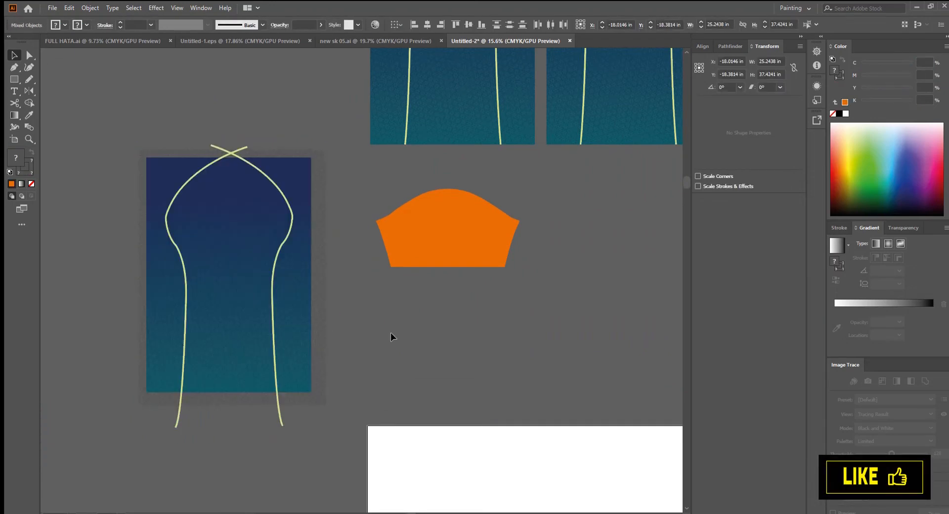
{"action": "left_click", "coordinate": [290, 220]}
{"action": "key", "text": "Delete"}
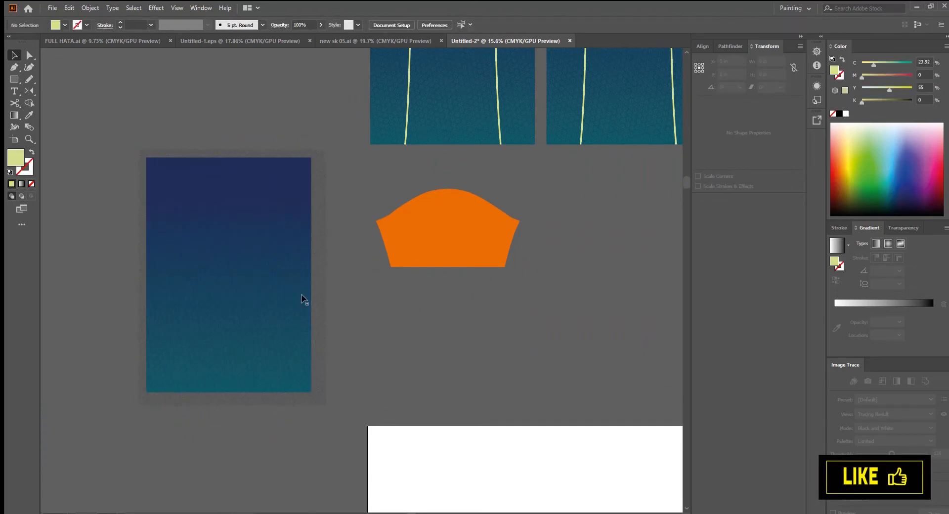
Examine the flower pattern over the gradient rectangle of the spare jersey body copy.
{"action": "left_click_drag", "start_coordinate": [227, 247], "coordinate": [270, 257]}
{"action": "left_click_drag", "start_coordinate": [295, 99], "coordinate": [540, 283]}
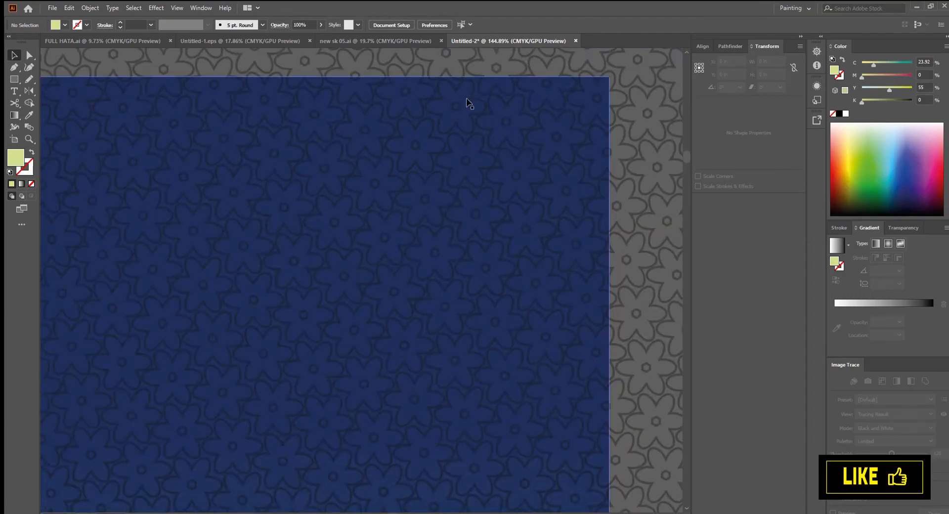
{"action": "left_click", "coordinate": [467, 160]}
{"action": "left_click_drag", "start_coordinate": [473, 167], "coordinate": [204, 213]}
{"action": "left_click_drag", "start_coordinate": [203, 212], "coordinate": [210, 71]}
{"action": "left_click_drag", "start_coordinate": [366, 391], "coordinate": [367, 390]}
{"action": "left_click_drag", "start_coordinate": [339, 437], "coordinate": [301, 502]}
{"action": "left_click", "coordinate": [532, 331]}
{"action": "left_click_drag", "start_coordinate": [431, 200], "coordinate": [568, 197]}
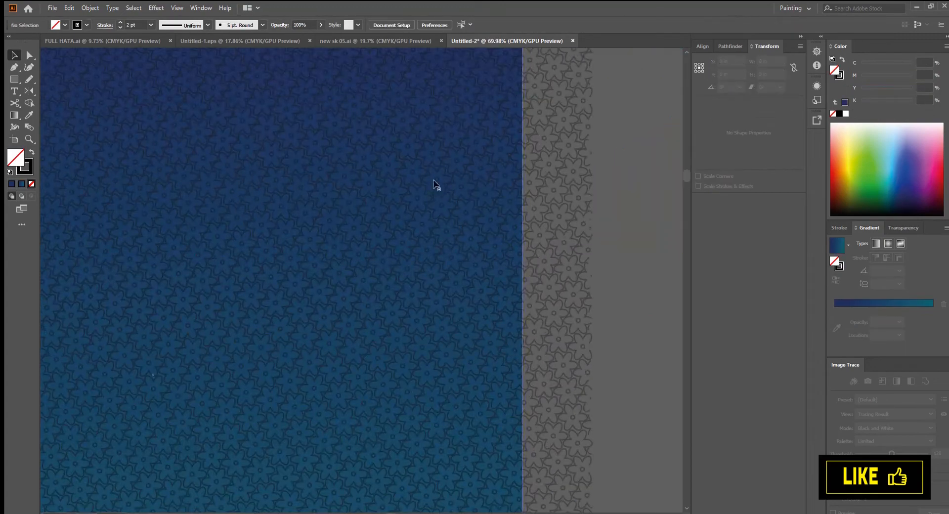
{"action": "left_click", "coordinate": [444, 198]}
{"action": "left_click", "coordinate": [619, 234]}
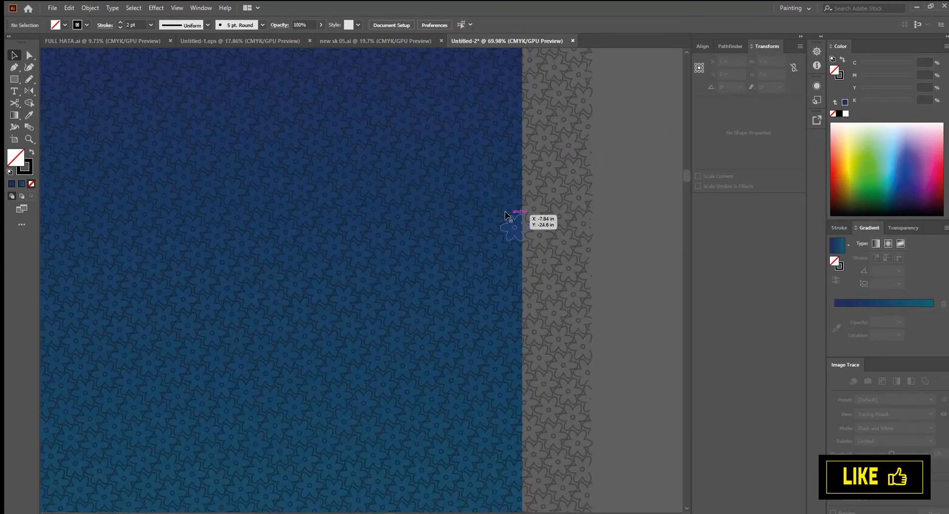
Shorten the spare copy's gradient rectangle from its lower edge to about 14.55 in high, keeping it 22 in wide.
{"action": "left_click", "coordinate": [506, 215]}
{"action": "left_click_drag", "start_coordinate": [508, 237], "coordinate": [271, 339]}
{"action": "left_click_drag", "start_coordinate": [273, 341], "coordinate": [280, 257]}
{"action": "left_click_drag", "start_coordinate": [392, 251], "coordinate": [187, 340]}
{"action": "left_click_drag", "start_coordinate": [247, 309], "coordinate": [268, 373]}
{"action": "left_click_drag", "start_coordinate": [277, 342], "coordinate": [277, 209]}
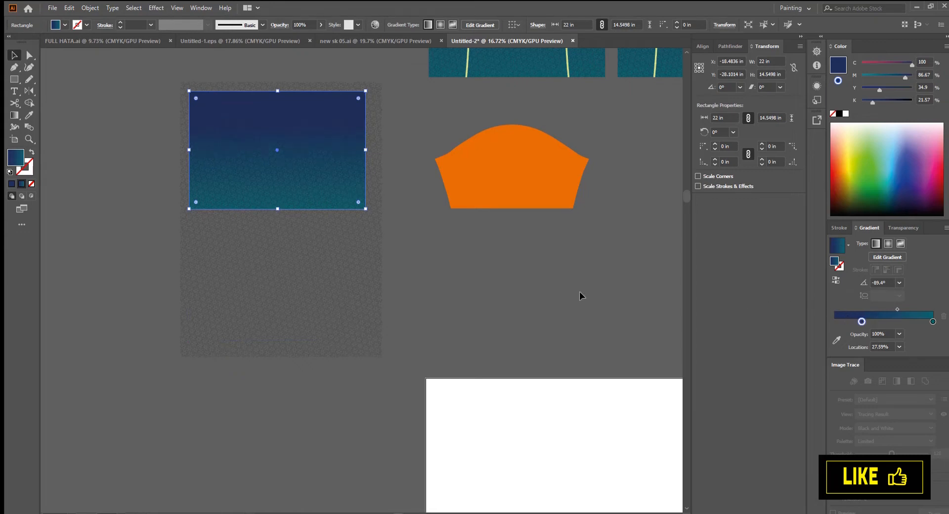
Place the orange sleeve panel over the shortened gradient rectangle and clip the gradient and flower pattern to the sleeve's shape.
{"action": "scroll", "coordinate": [579, 296], "scroll_direction": "up", "scroll_amount": 2}
{"action": "scroll", "coordinate": [579, 295], "scroll_direction": "left", "scroll_amount": 2}
{"action": "scroll", "coordinate": [451, 250], "scroll_direction": "up", "scroll_amount": 3}
{"action": "left_click_drag", "start_coordinate": [612, 233], "coordinate": [199, 203]}
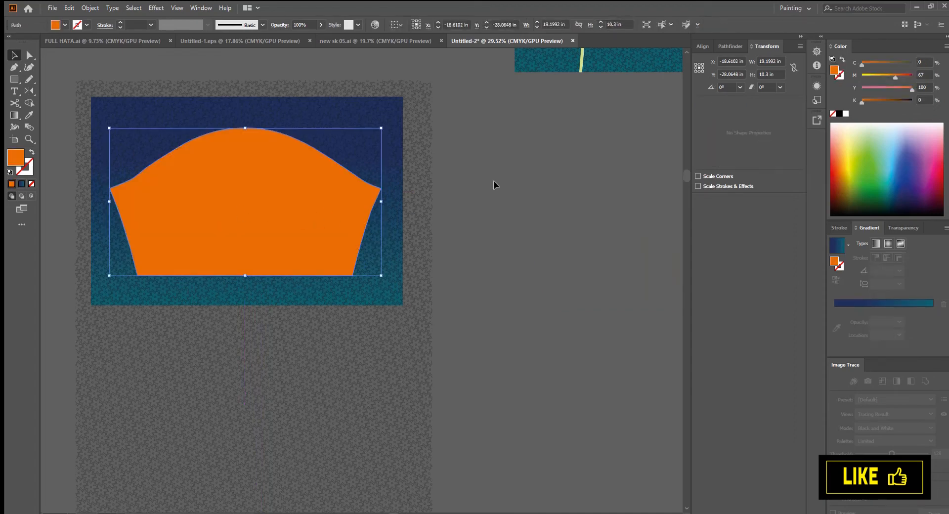
{"action": "left_click", "coordinate": [193, 277], "text": "shift"}
{"action": "key", "text": "ctrl+7"}
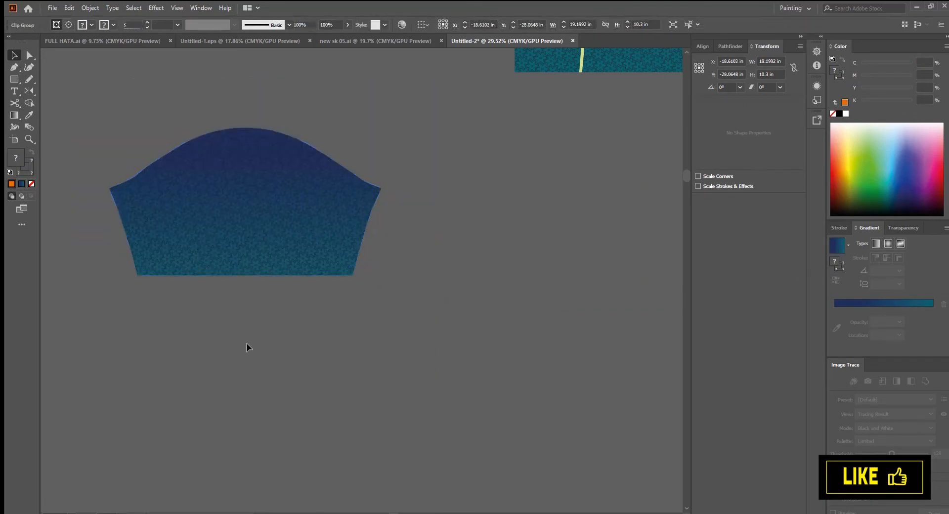
{"action": "left_click", "coordinate": [246, 343]}
Place the clipped sleeve below the first jersey body and a duplicate of it below the second body.
{"action": "scroll", "coordinate": [351, 316], "scroll_direction": "down", "scroll_amount": 5}
{"action": "left_click_drag", "start_coordinate": [388, 300], "coordinate": [256, 390]}
{"action": "left_click_drag", "start_coordinate": [176, 348], "coordinate": [336, 330]}
{"action": "left_click_drag", "start_coordinate": [370, 365], "coordinate": [263, 394]}
{"action": "left_click_drag", "start_coordinate": [242, 374], "coordinate": [330, 409]}
{"action": "left_click", "coordinate": [349, 433]}
Draw a collar strip rectangle about 20.97 by 3.2 in, centred above the gap between the two jersey bodies.
{"action": "scroll", "coordinate": [321, 296], "scroll_direction": "up", "scroll_amount": 5}
{"action": "key", "text": "m"}
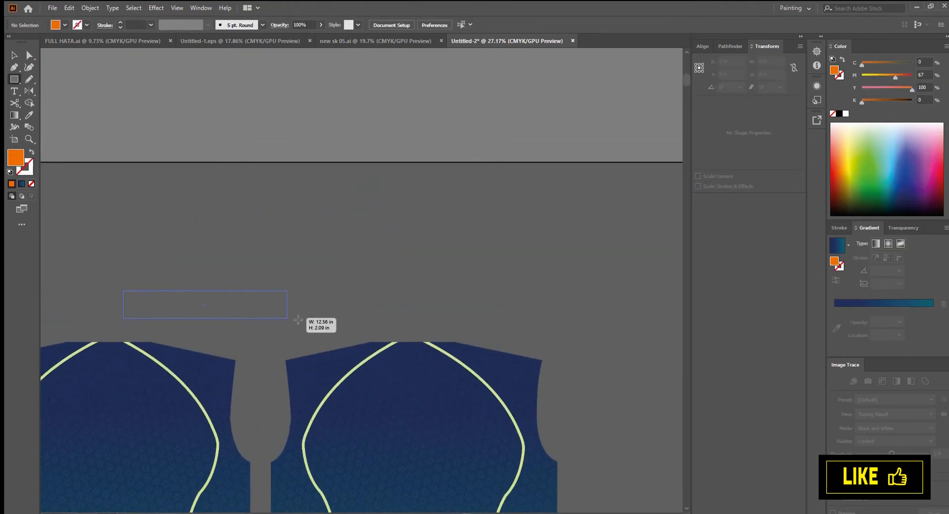
{"action": "mouse_move", "coordinate": [298, 320]}
{"action": "left_mouse_down"}
{"action": "mouse_move", "coordinate": [401, 324]}
{"action": "mouse_move", "coordinate": [396, 332]}
{"action": "left_mouse_up"}
{"action": "left_click_drag", "start_coordinate": [330, 348], "coordinate": [368, 331]}
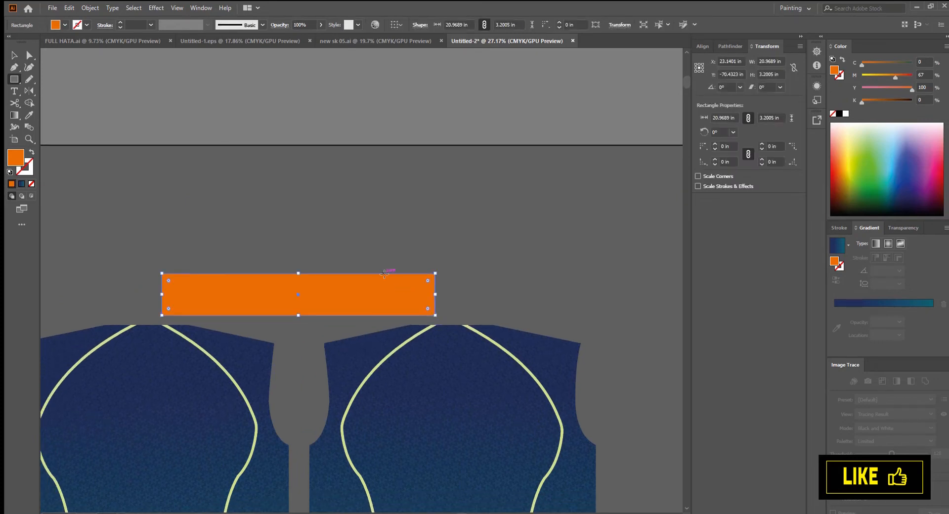
{"action": "key", "text": "b"}
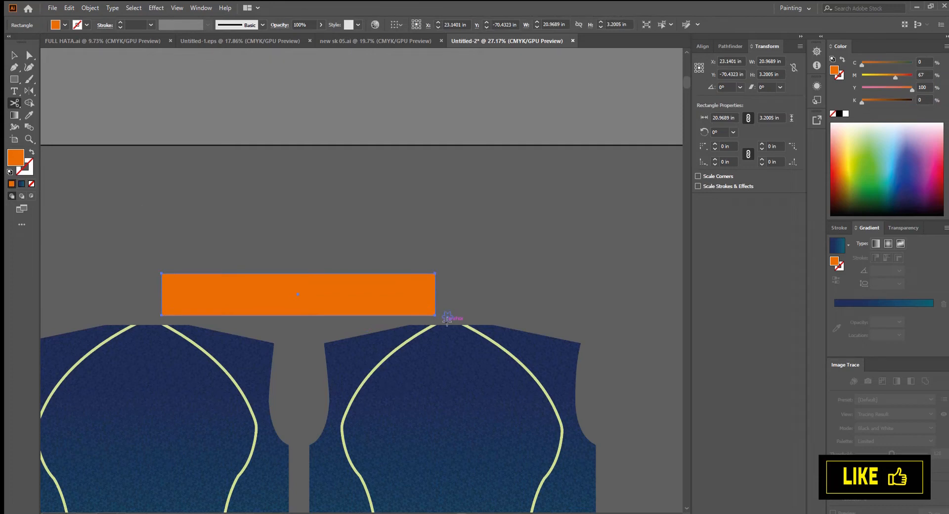
{"action": "left_click", "coordinate": [15, 56]}
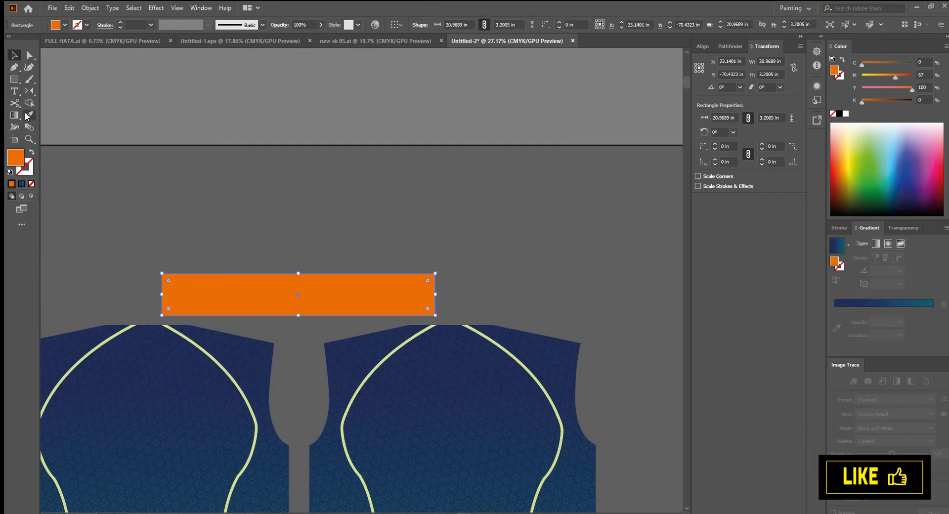
Fill the collar strip with the jersey's solid dark blue, C 100, M 86.67, Y 34.9, K 21.57, and deselect it.
{"action": "left_click", "coordinate": [29, 115]}
{"action": "left_click_drag", "start_coordinate": [170, 349], "coordinate": [229, 340]}
{"action": "left_click", "coordinate": [243, 366]}
{"action": "left_click_drag", "start_coordinate": [360, 384], "coordinate": [250, 373]}
{"action": "key", "text": "v"}
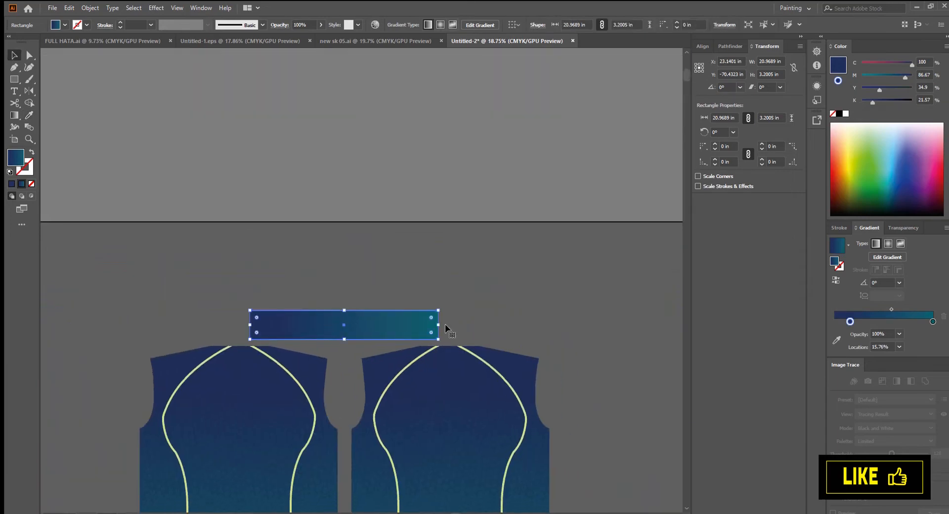
{"action": "left_click", "coordinate": [834, 113]}
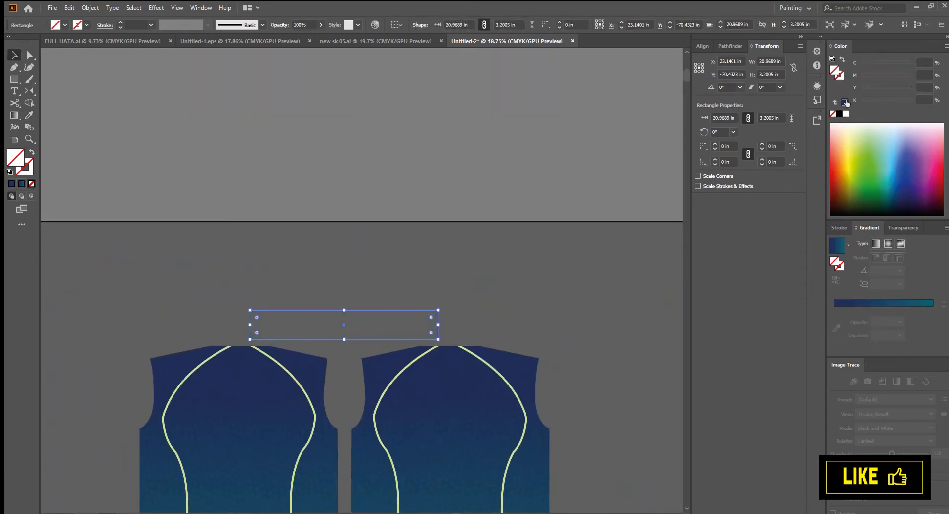
{"action": "left_click", "coordinate": [845, 101]}
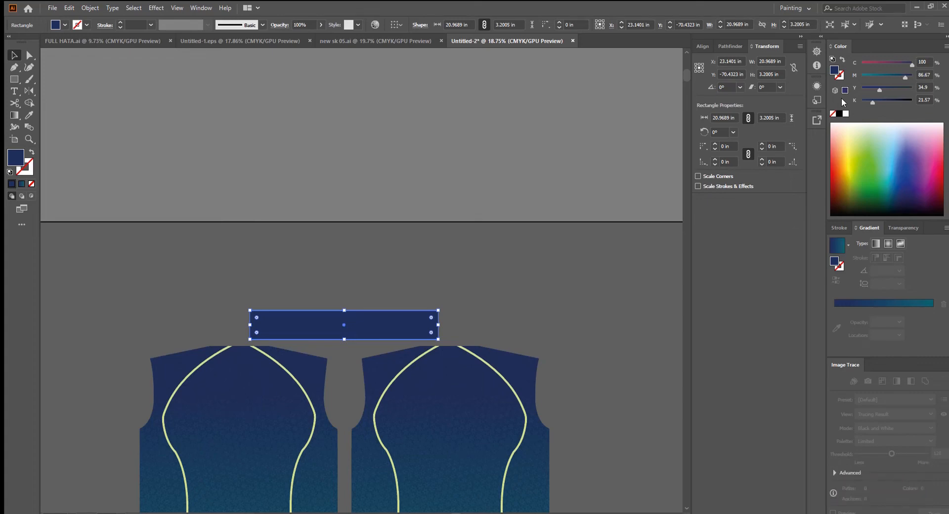
{"action": "key", "text": "ctrl+shift+a"}
Add the text "v-gola" on the collar strip, enlarge it to about 215 pt and set its font to Avega.
{"action": "key", "text": "t"}
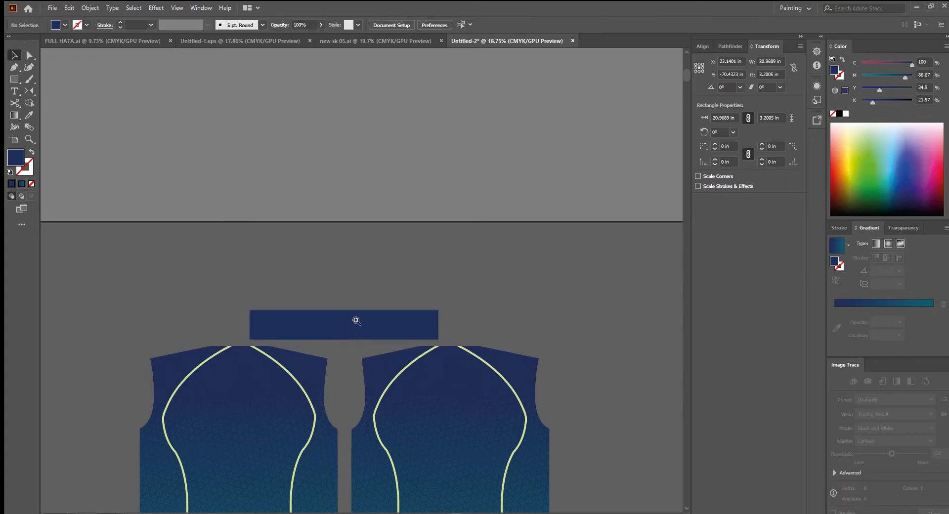
{"action": "scroll", "coordinate": [326, 321], "scroll_direction": "up", "scroll_amount": 2, "text": "alt"}
{"action": "left_click", "coordinate": [329, 328]}
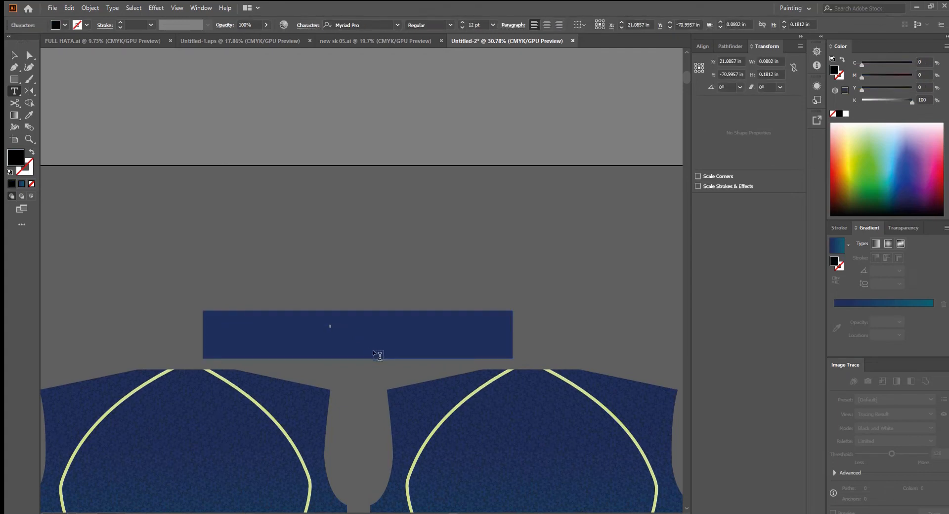
{"action": "left_click", "coordinate": [12, 57]}
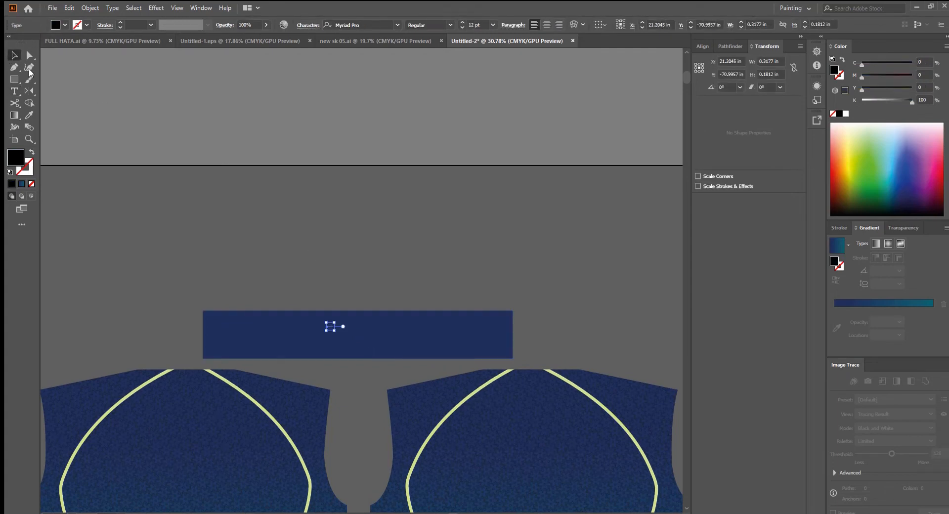
{"action": "left_click_drag", "start_coordinate": [334, 332], "coordinate": [388, 350]}
{"action": "left_click", "coordinate": [357, 25]}
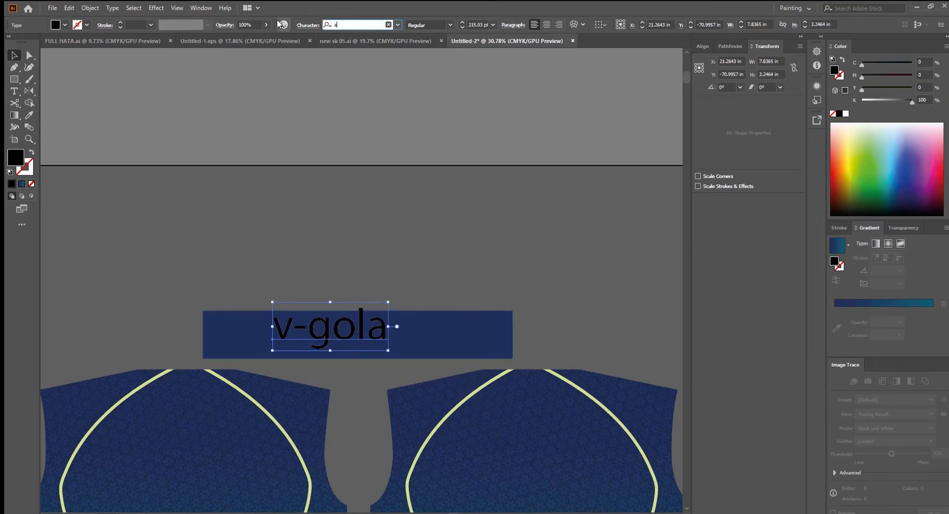
{"action": "type", "text": "ave"}
{"action": "key", "text": "Return"}
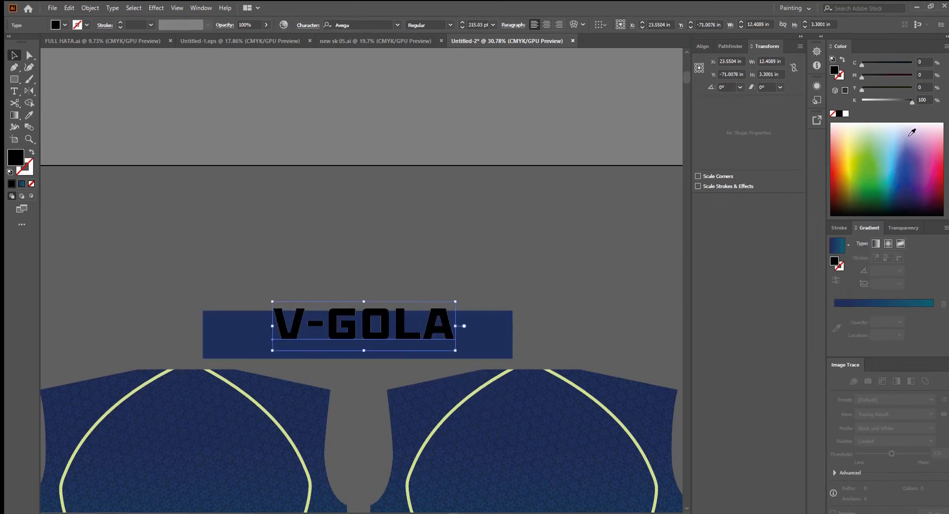
Colour the V-GOLA text white, centre it on the dark blue strip and group the two.
{"action": "left_click", "coordinate": [845, 114]}
{"action": "left_click", "coordinate": [595, 187]}
{"action": "scroll", "coordinate": [508, 185], "scroll_direction": "down", "scroll_amount": 5}
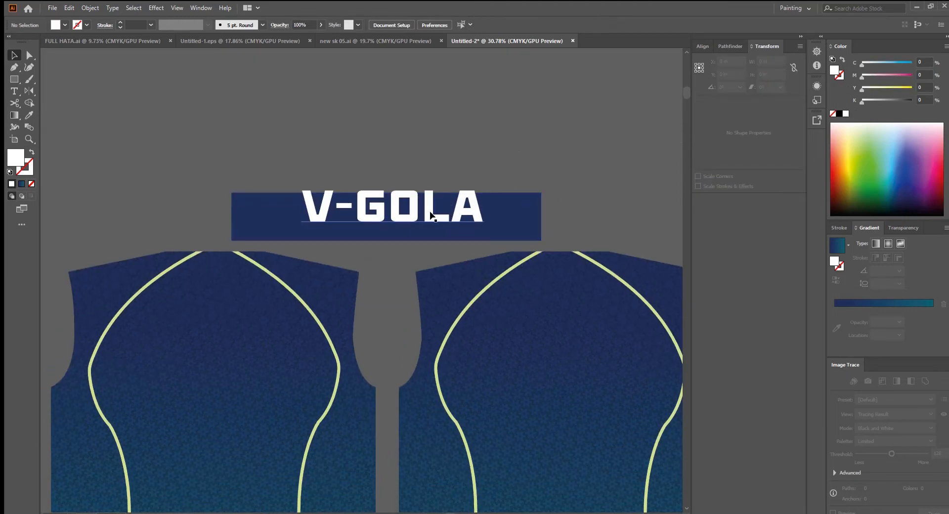
{"action": "mouse_move", "coordinate": [435, 212]}
{"action": "left_mouse_down"}
{"action": "mouse_move", "coordinate": [419, 227]}
{"action": "mouse_move", "coordinate": [445, 218]}
{"action": "left_mouse_up"}
{"action": "left_click", "coordinate": [421, 209], "text": "shift"}
{"action": "left_click", "coordinate": [419, 174]}
{"action": "left_click_drag", "start_coordinate": [486, 319], "coordinate": [409, 167]}
{"action": "left_click_drag", "start_coordinate": [472, 262], "coordinate": [435, 261]}
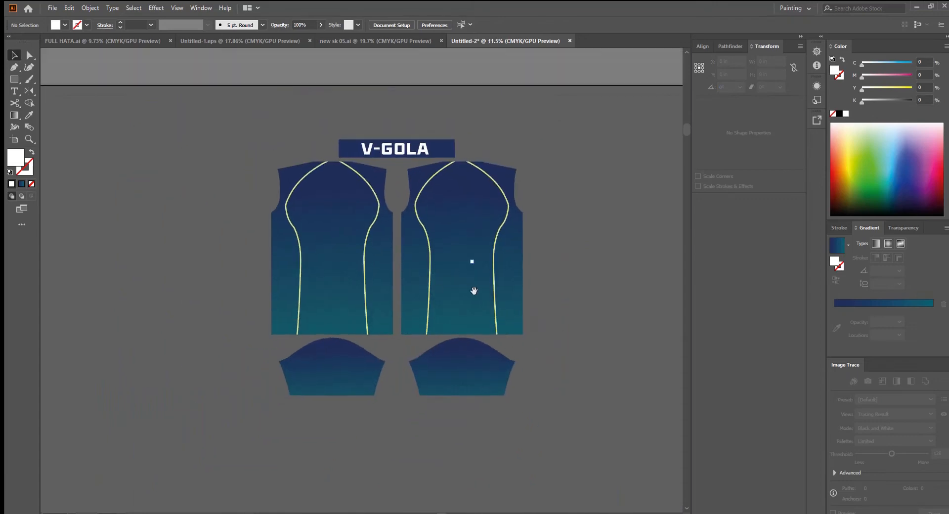
Add the player's name as text above the second jersey body, sized 10 by 3.5 in and filled white.
{"action": "left_click_drag", "start_coordinate": [474, 290], "coordinate": [401, 323]}
{"action": "left_click_drag", "start_coordinate": [386, 231], "coordinate": [451, 293]}
{"action": "left_click_drag", "start_coordinate": [453, 295], "coordinate": [453, 307]}
{"action": "left_click_drag", "start_coordinate": [369, 262], "coordinate": [406, 266]}
{"action": "left_click_drag", "start_coordinate": [419, 270], "coordinate": [407, 296]}
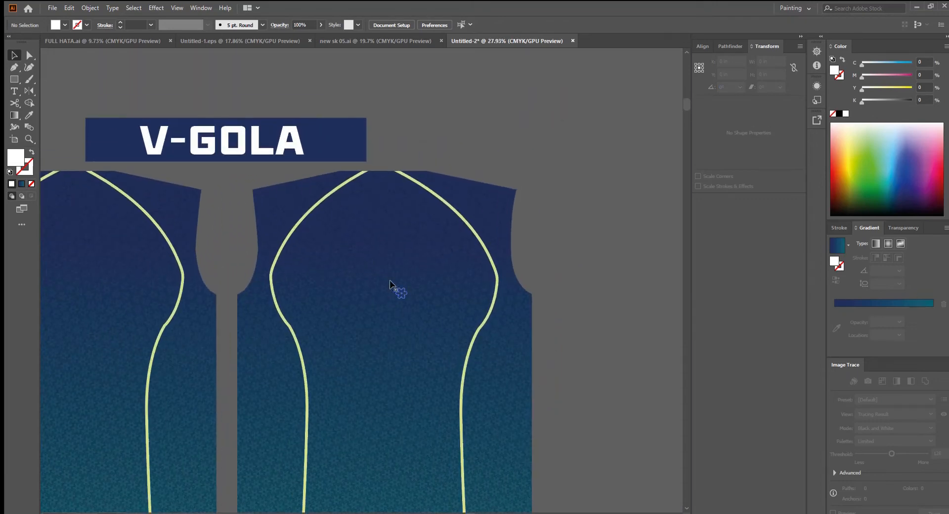
{"action": "key", "text": "t"}
{"action": "left_click", "coordinate": [420, 134]}
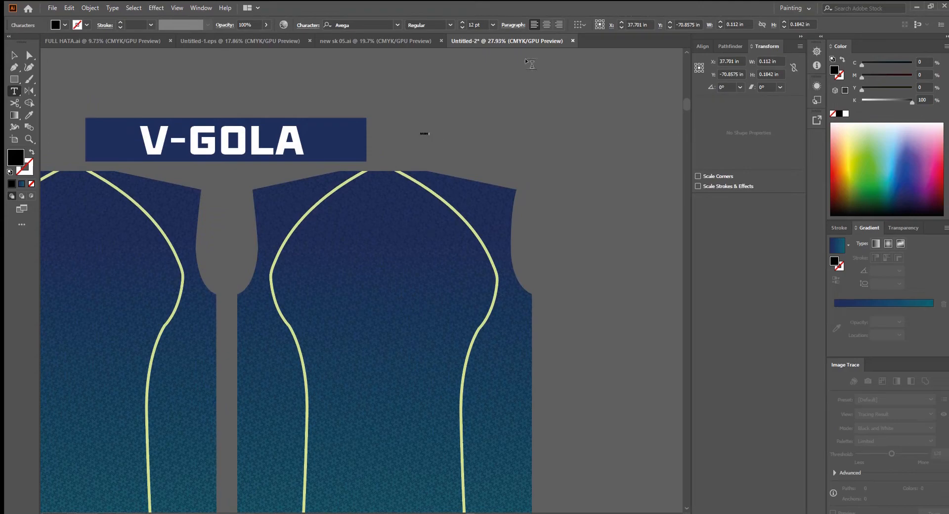
{"action": "left_click", "coordinate": [15, 54]}
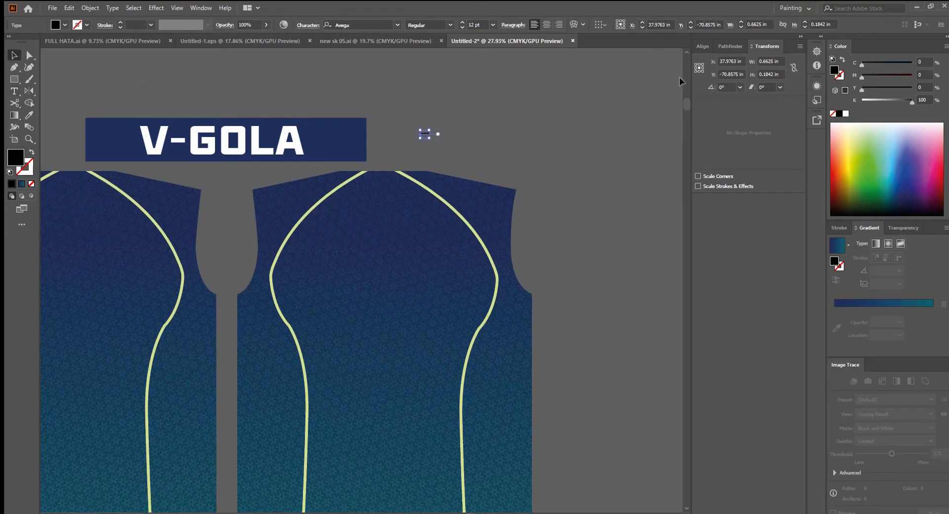
{"action": "type", "text": "3."}
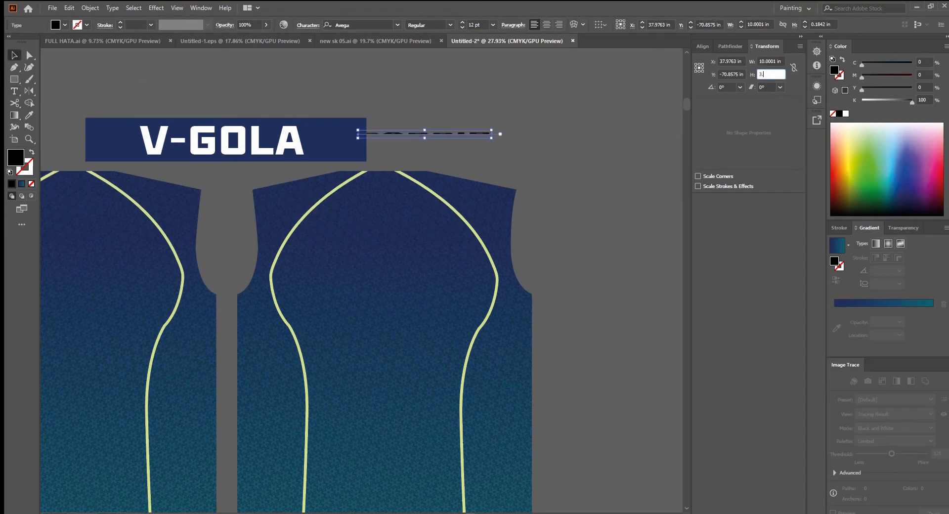
{"action": "type", "text": "5"}
{"action": "key", "text": "Return"}
{"action": "left_click", "coordinate": [845, 114]}
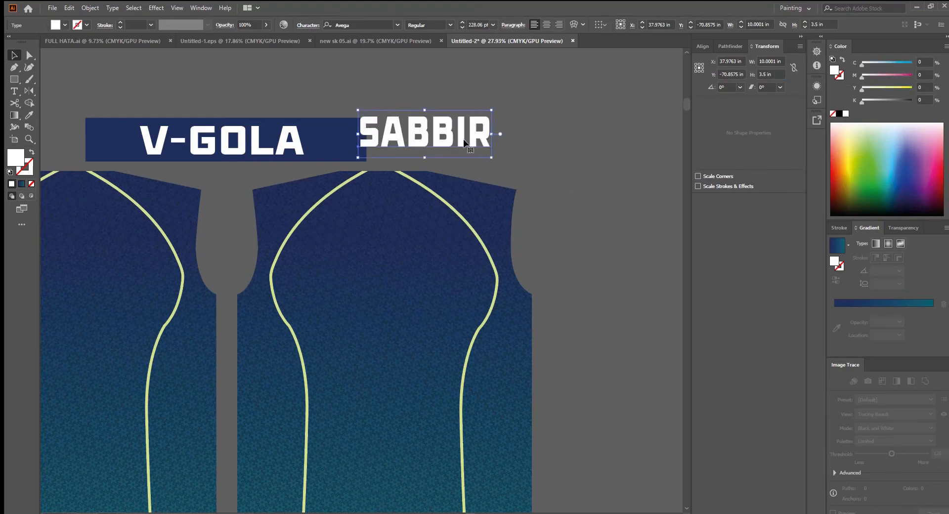
Move the player's name onto the upper part of the second body and duplicate it below, changing the copy to 99.
{"action": "left_click_drag", "start_coordinate": [470, 136], "coordinate": [426, 246]}
{"action": "left_click_drag", "start_coordinate": [423, 301], "coordinate": [456, 177]}
{"action": "left_click_drag", "start_coordinate": [430, 121], "coordinate": [427, 228], "text": "alt"}
{"action": "double_click", "coordinate": [427, 230]}
{"action": "type", "text": "99"}
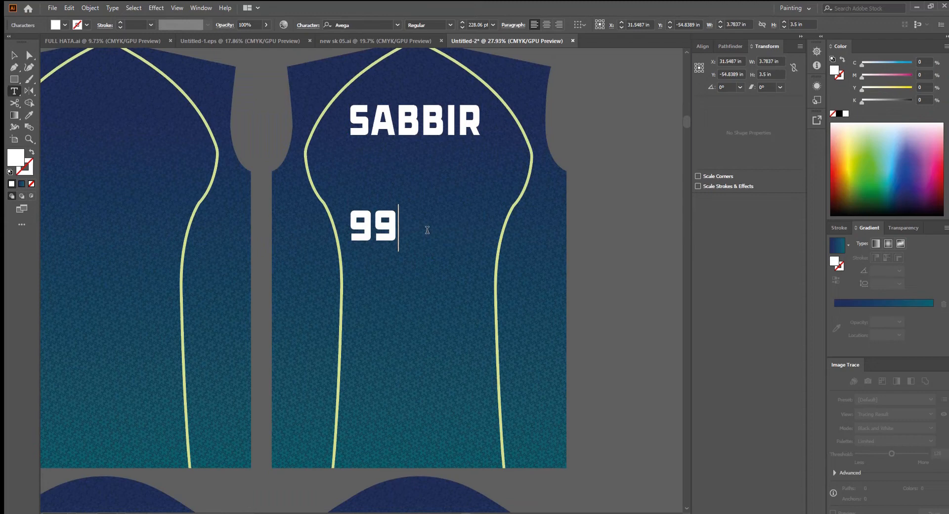
{"action": "left_click", "coordinate": [14, 58]}
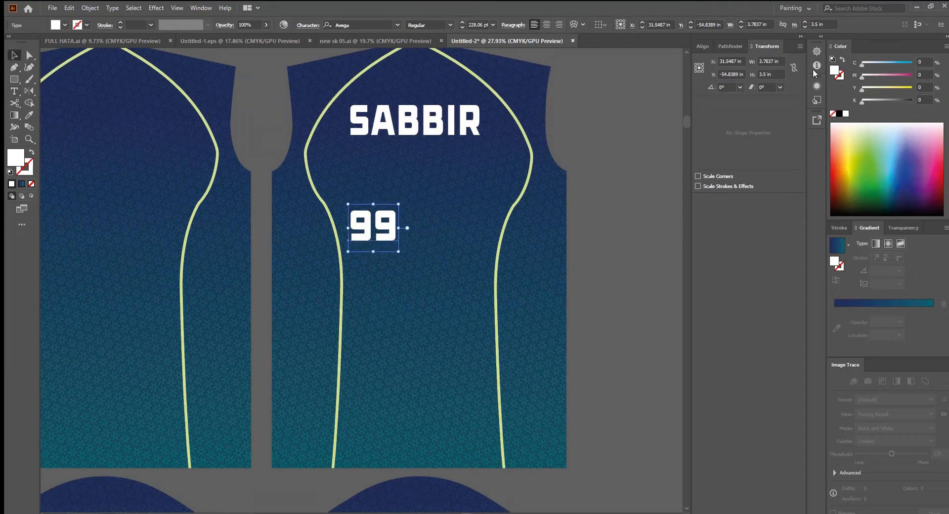
Resize the number 99 to 10 in wide and 14 in high and position it below the player's name.
{"action": "left_click", "coordinate": [761, 61]}
{"action": "type", "text": "10"}
{"action": "key", "text": "Tab"}
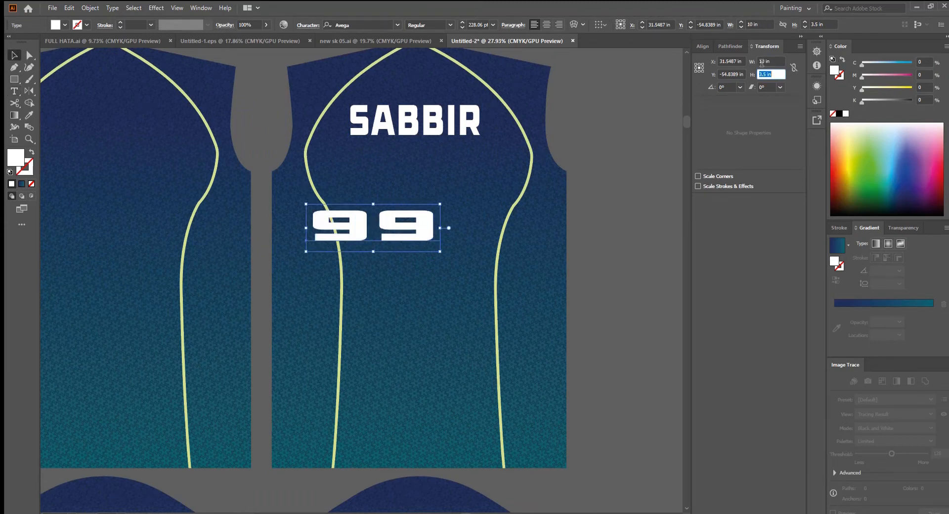
{"action": "type", "text": "14"}
{"action": "key", "text": "Return"}
{"action": "left_click_drag", "start_coordinate": [420, 219], "coordinate": [466, 329]}
Align the player's name and the number 99 to the horizontal centre of the second jersey body.
{"action": "left_click_drag", "start_coordinate": [565, 190], "coordinate": [382, 220]}
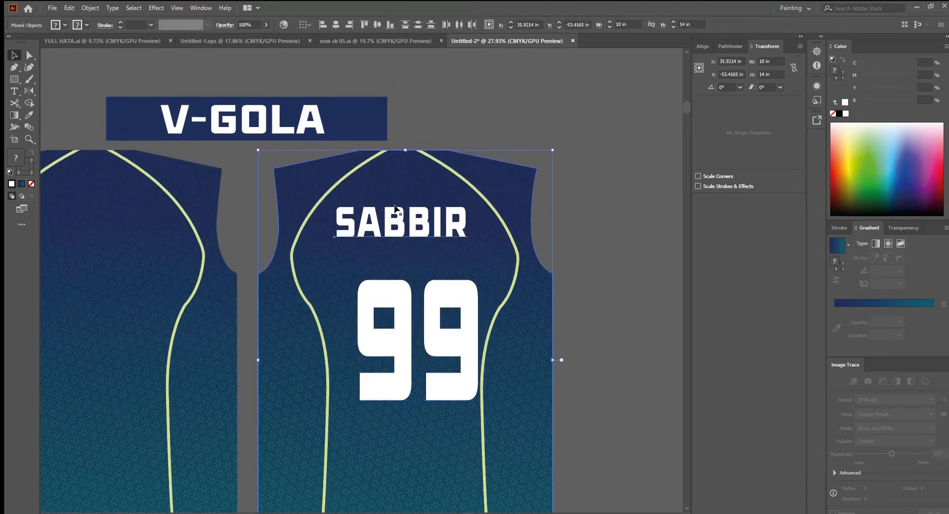
{"action": "left_click", "coordinate": [336, 24]}
{"action": "left_click_drag", "start_coordinate": [580, 242], "coordinate": [376, 416]}
{"action": "left_click", "coordinate": [338, 24]}
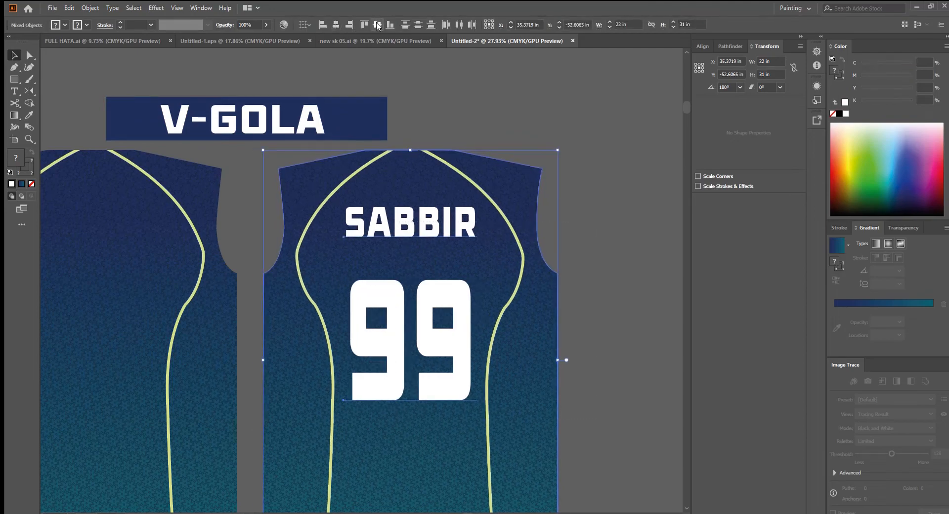
Space the name and number slightly farther apart on the second body, and align the top edges of both bodies.
{"action": "left_click_drag", "start_coordinate": [453, 234], "coordinate": [461, 229]}
{"action": "left_click", "coordinate": [138, 345]}
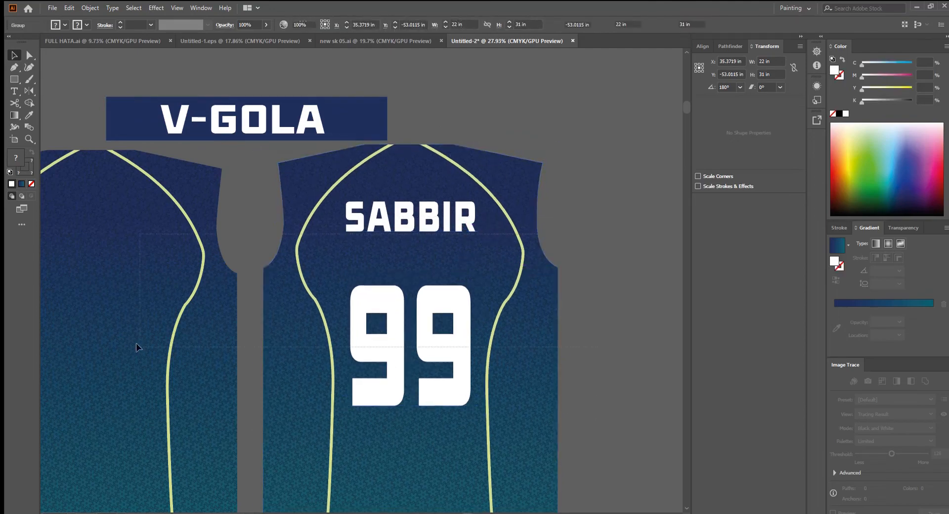
{"action": "left_click", "coordinate": [365, 24]}
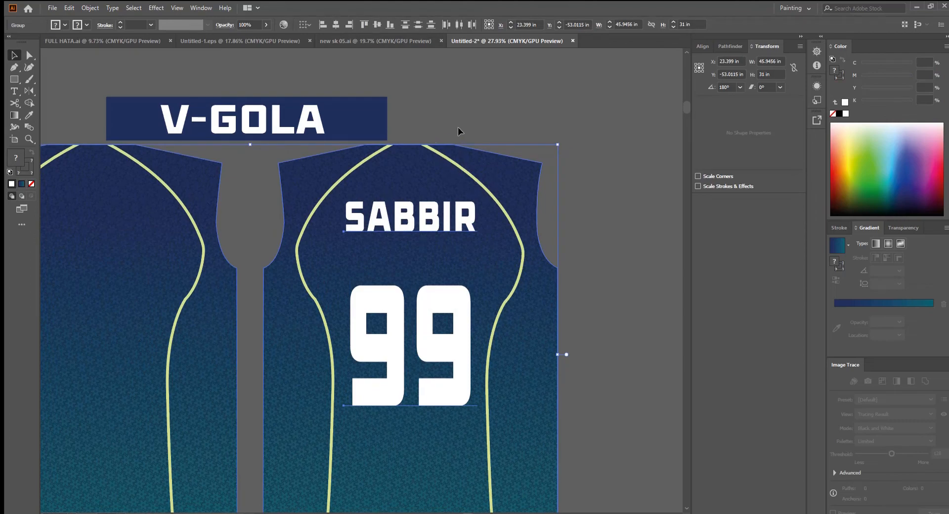
Move the V-GOLA collar strip slightly up, away from the jersey bodies, and deselect it.
{"action": "left_click", "coordinate": [435, 111]}
{"action": "left_click_drag", "start_coordinate": [408, 99], "coordinate": [490, 124]}
{"action": "left_click_drag", "start_coordinate": [401, 151], "coordinate": [397, 138]}
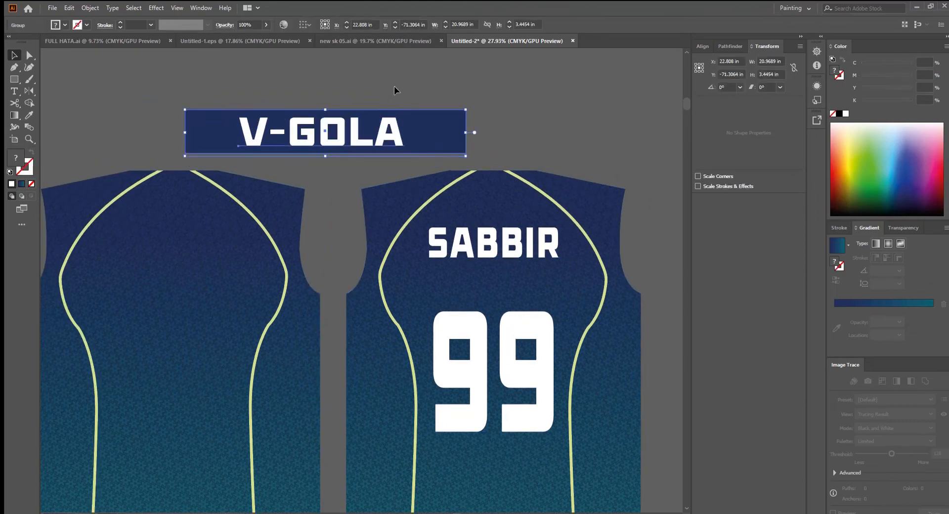
{"action": "left_click", "coordinate": [395, 91]}
Move all the jersey panels, including bodies, sleeves and V-GOLA collar strip, together onto the white artboard and deselect them.
{"action": "left_click_drag", "start_coordinate": [472, 186], "coordinate": [396, 191]}
{"action": "left_click_drag", "start_coordinate": [484, 307], "coordinate": [447, 263]}
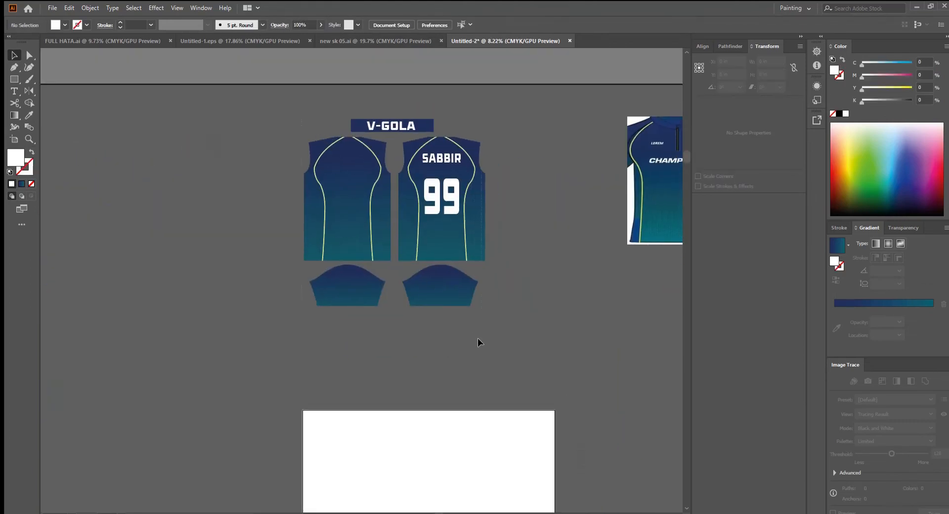
{"action": "left_click_drag", "start_coordinate": [478, 338], "coordinate": [477, 338]}
{"action": "left_click_drag", "start_coordinate": [453, 296], "coordinate": [401, 158]}
{"action": "left_click_drag", "start_coordinate": [401, 64], "coordinate": [431, 387]}
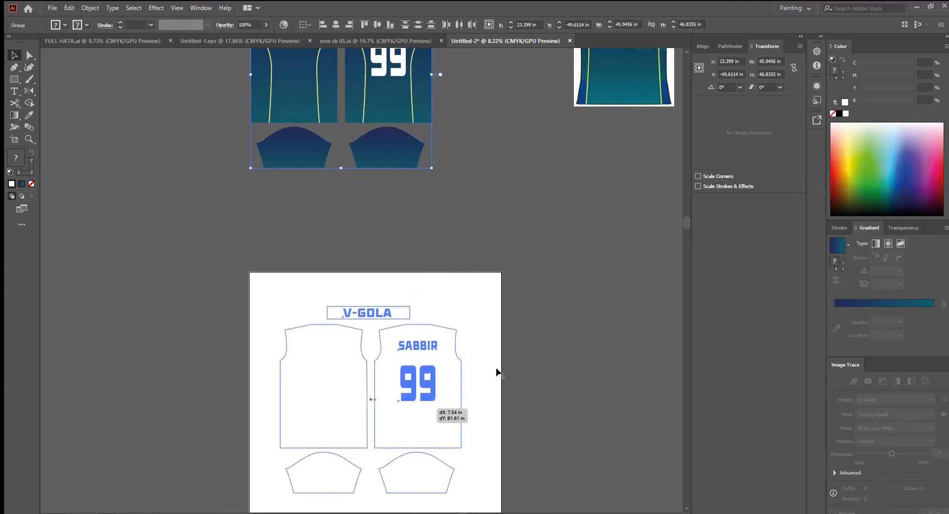
{"action": "left_click", "coordinate": [507, 397]}
{"action": "left_click_drag", "start_coordinate": [508, 402], "coordinate": [494, 248]}
{"action": "scroll", "coordinate": [383, 145], "scroll_direction": "up", "scroll_amount": 3}
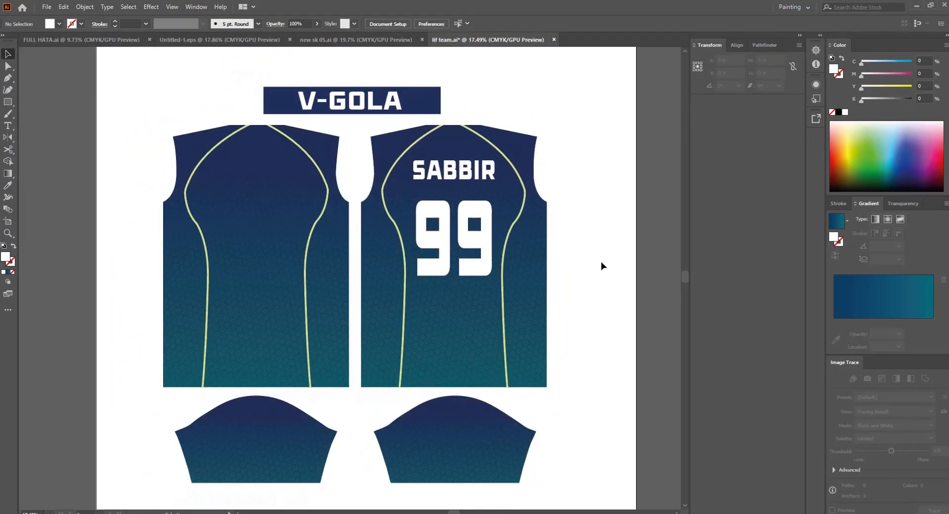
{"action": "left_click_drag", "start_coordinate": [594, 306], "coordinate": [572, 318]}
{"action": "scroll", "coordinate": [602, 265], "scroll_direction": "down", "scroll_amount": 3}
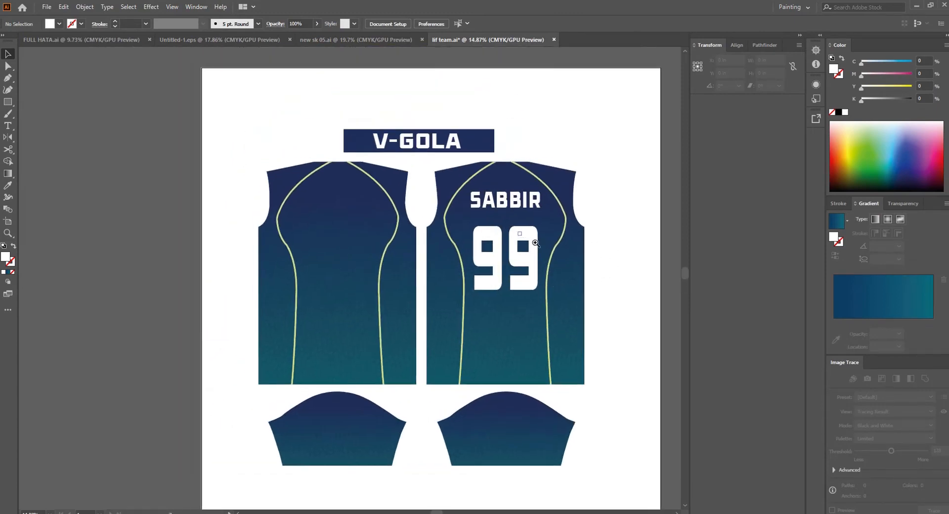
{"action": "scroll", "coordinate": [543, 246], "scroll_direction": "up", "scroll_amount": 2}
{"action": "left_click_drag", "start_coordinate": [552, 258], "coordinate": [521, 270]}
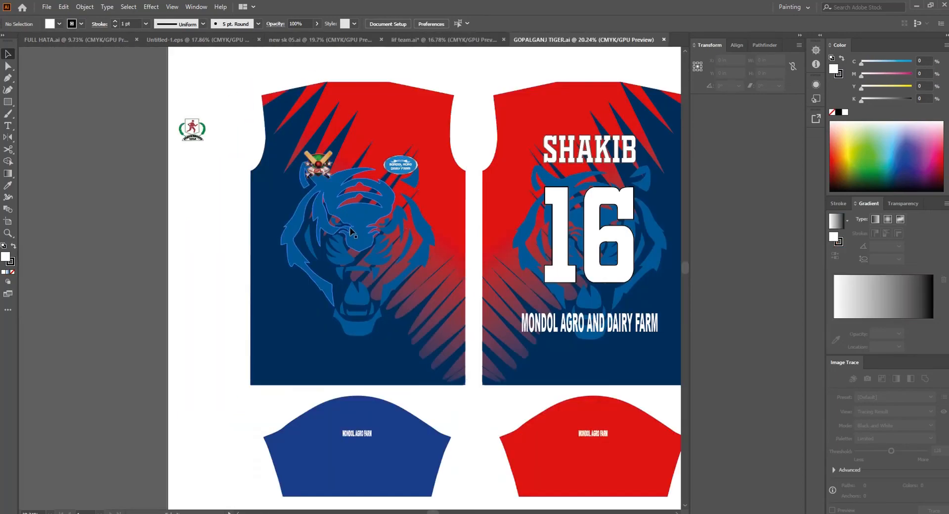
In GOPALGANJ TIGER.ai, ungroup the front body artwork through its nested groups and select the blue tiger head on its own.
{"action": "left_click", "coordinate": [373, 326]}
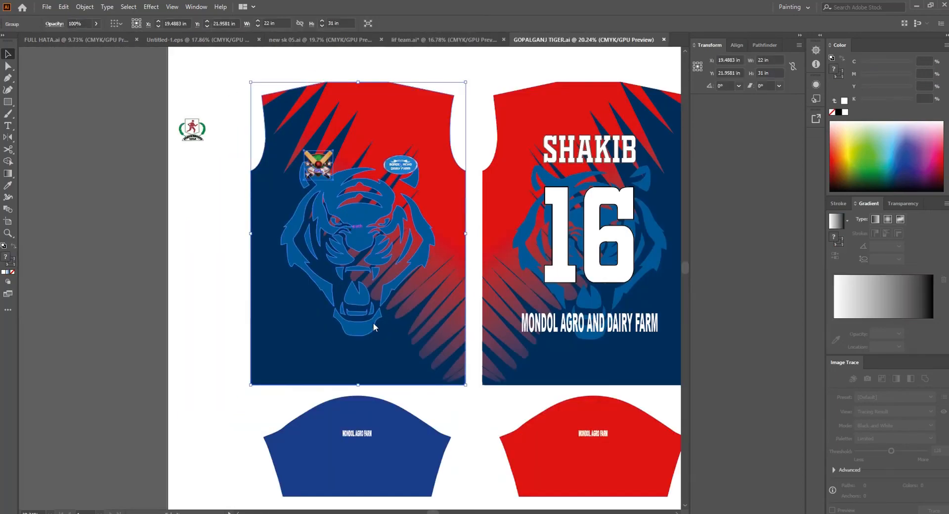
{"action": "key", "text": "ctrl+shift+g"}
{"action": "key", "text": "ctrl+shift+a"}
{"action": "left_click", "coordinate": [357, 221]}
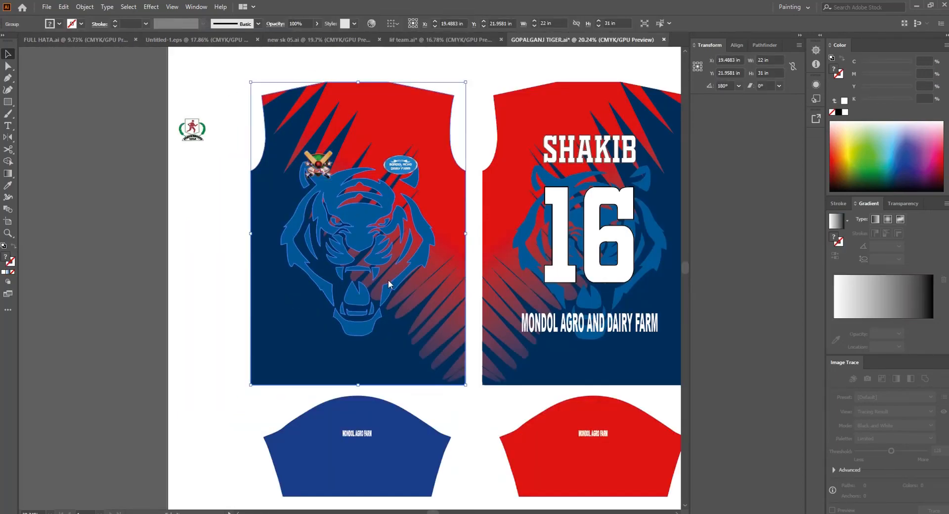
{"action": "key", "text": "ctrl+shift+g"}
{"action": "key", "text": "ctrl+shift+a"}
{"action": "left_click", "coordinate": [359, 216]}
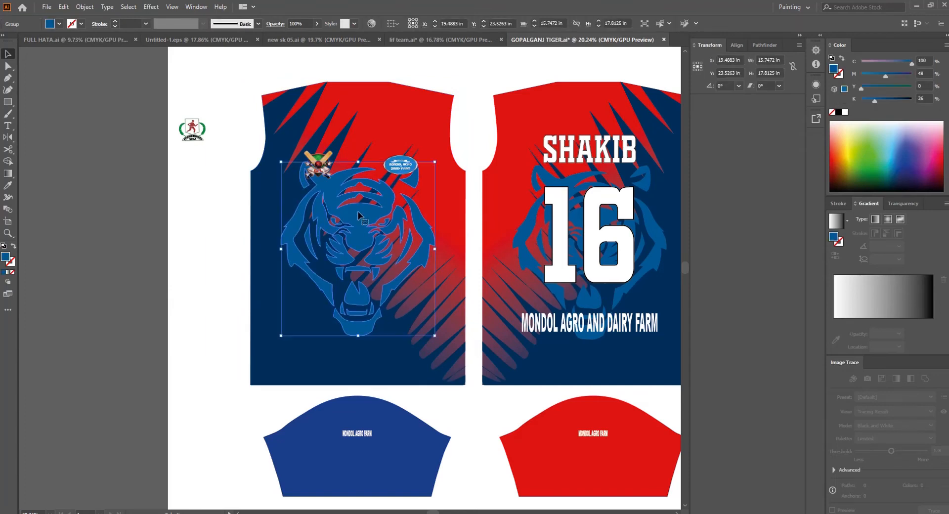
Bring the tiger head into lif team.ai, place it over the first jersey body and deselect it.
{"action": "left_click_drag", "start_coordinate": [359, 216], "coordinate": [411, 209]}
{"action": "left_click_drag", "start_coordinate": [277, 245], "coordinate": [480, 282]}
{"action": "left_click_drag", "start_coordinate": [446, 256], "coordinate": [468, 253]}
{"action": "left_click_drag", "start_coordinate": [390, 223], "coordinate": [365, 242]}
{"action": "left_click", "coordinate": [199, 248]}
{"action": "scroll", "coordinate": [349, 281], "scroll_direction": "down", "scroll_amount": 2}
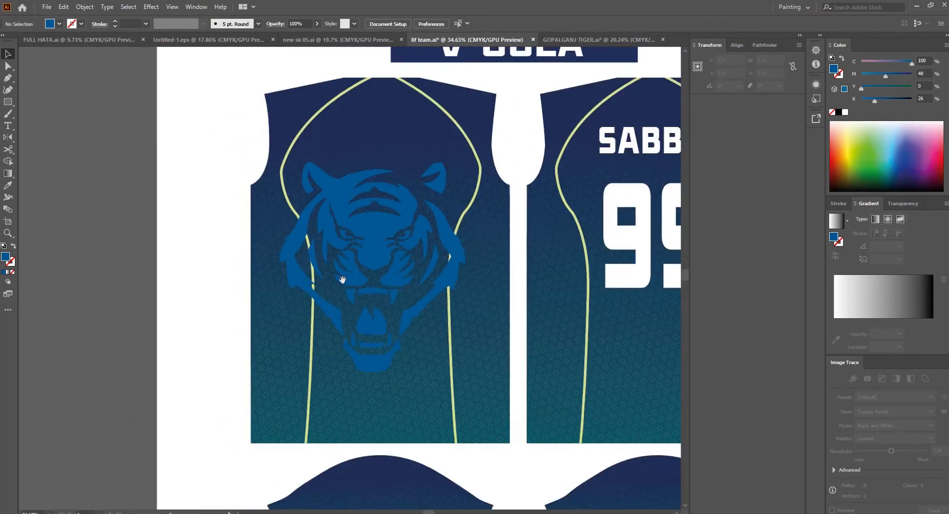
Apply the jersey body's navy-to-teal gradient to the tiger head with the Eyedropper.
{"action": "left_click_drag", "start_coordinate": [422, 280], "coordinate": [349, 280]}
{"action": "left_click_drag", "start_coordinate": [308, 160], "coordinate": [305, 183]}
{"action": "scroll", "coordinate": [390, 282], "scroll_direction": "up", "scroll_amount": 7}
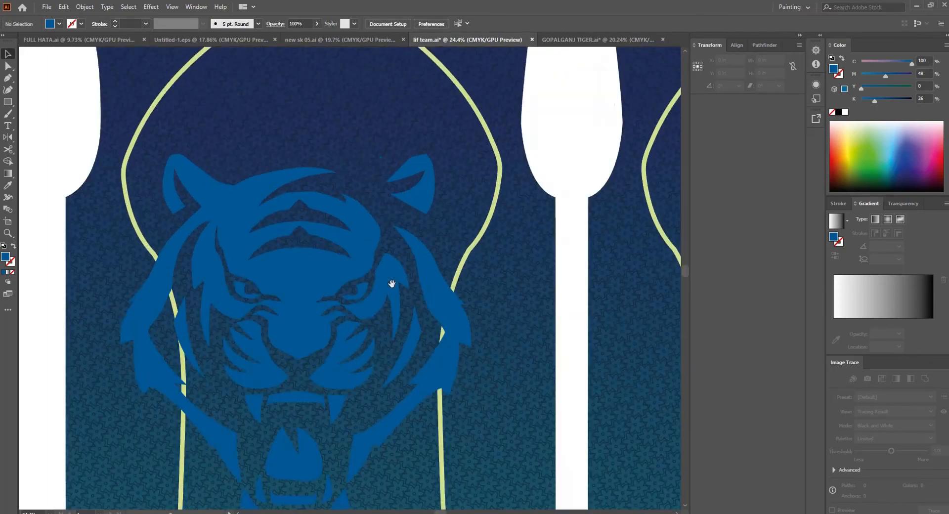
{"action": "left_click", "coordinate": [323, 321]}
{"action": "left_click_drag", "start_coordinate": [365, 323], "coordinate": [353, 427]}
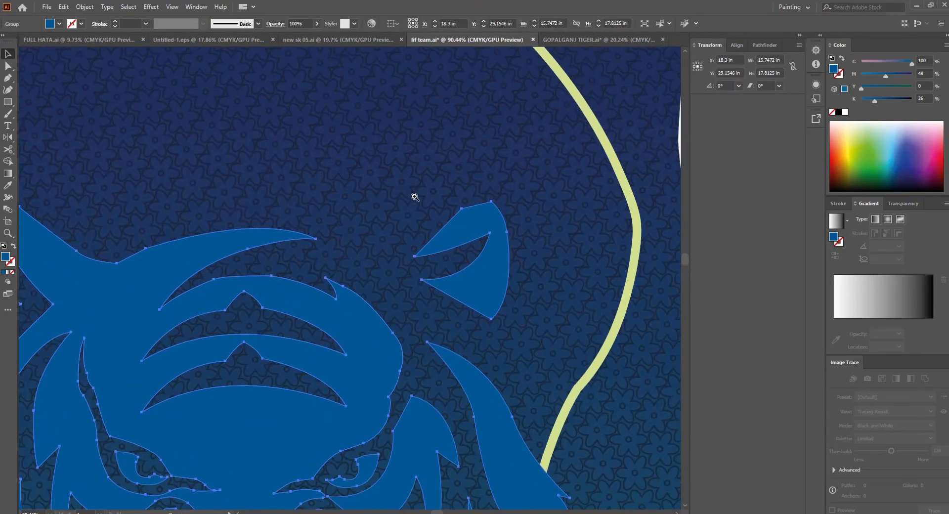
{"action": "scroll", "coordinate": [414, 197], "scroll_direction": "up", "scroll_amount": 2}
{"action": "left_click_drag", "start_coordinate": [441, 215], "coordinate": [413, 299]}
{"action": "key", "text": "i"}
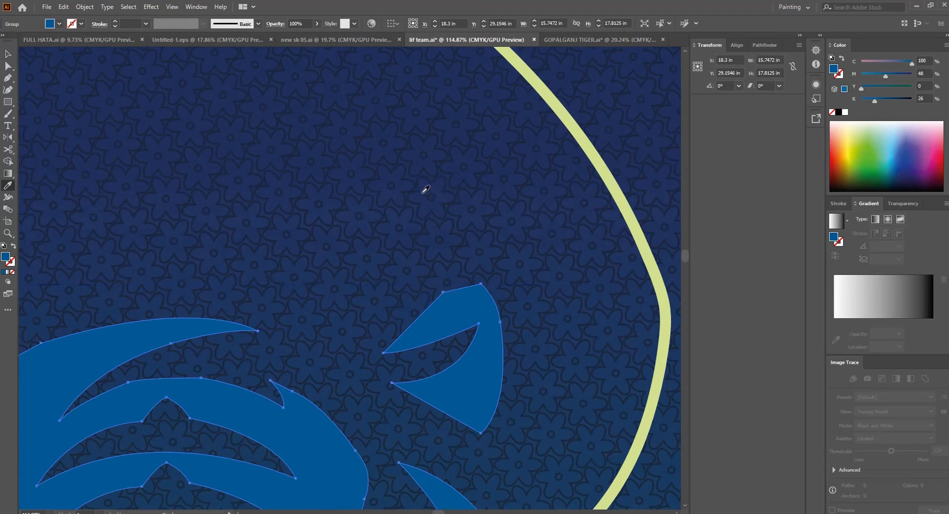
{"action": "left_click", "coordinate": [425, 189]}
{"action": "scroll", "coordinate": [434, 214], "scroll_direction": "down", "scroll_amount": 4}
{"action": "key", "text": "v"}
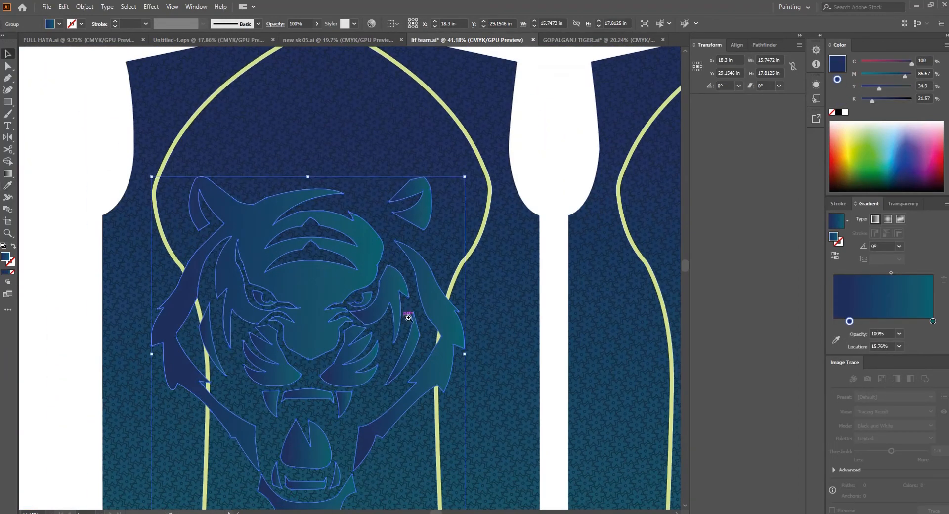
Brighten the tiger head's gradient by setting black to 0% in the navy stop and 17% in the teal stop.
{"action": "scroll", "coordinate": [267, 267], "scroll_direction": "down", "scroll_amount": 2}
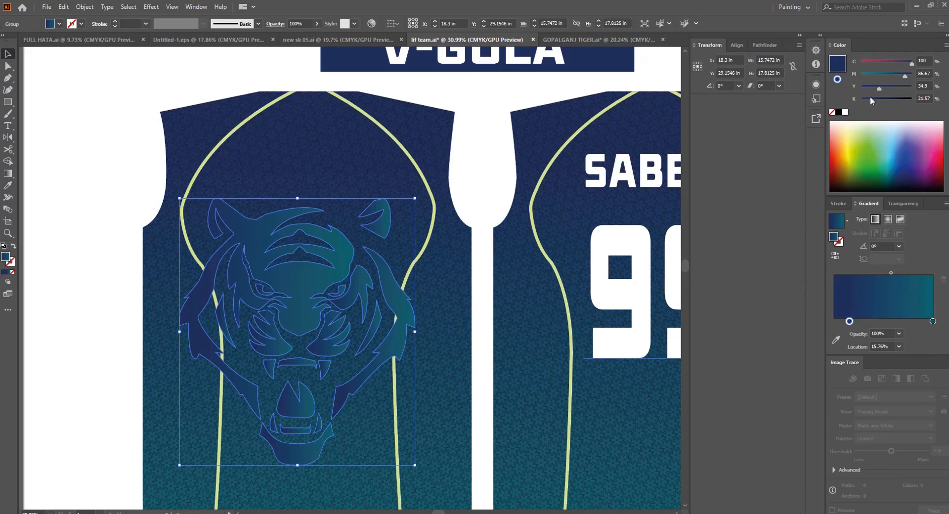
{"action": "left_click_drag", "start_coordinate": [871, 101], "coordinate": [831, 105]}
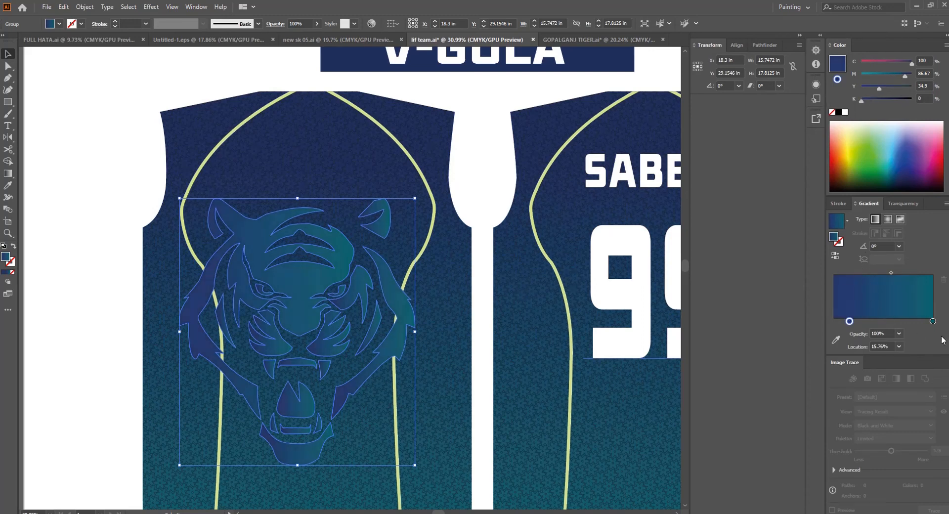
{"action": "left_click", "coordinate": [932, 322]}
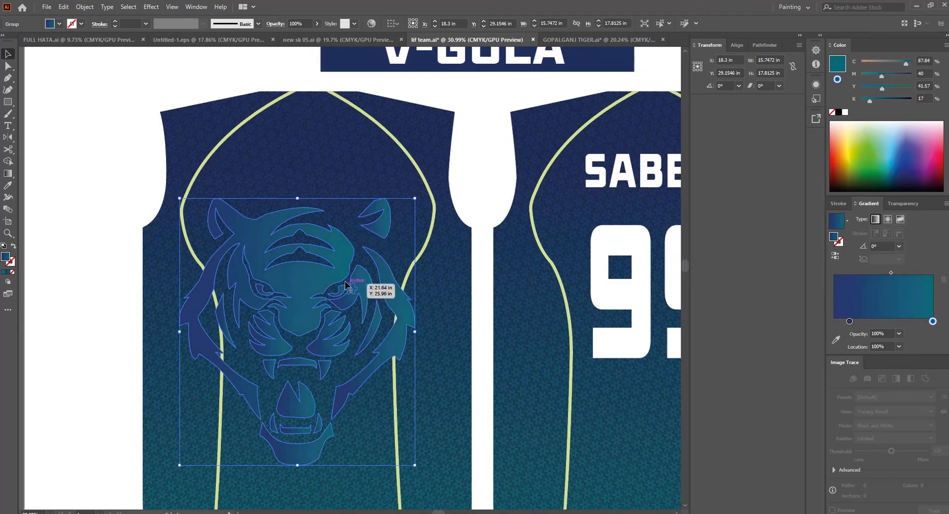
{"action": "left_click_drag", "start_coordinate": [325, 286], "coordinate": [362, 276]}
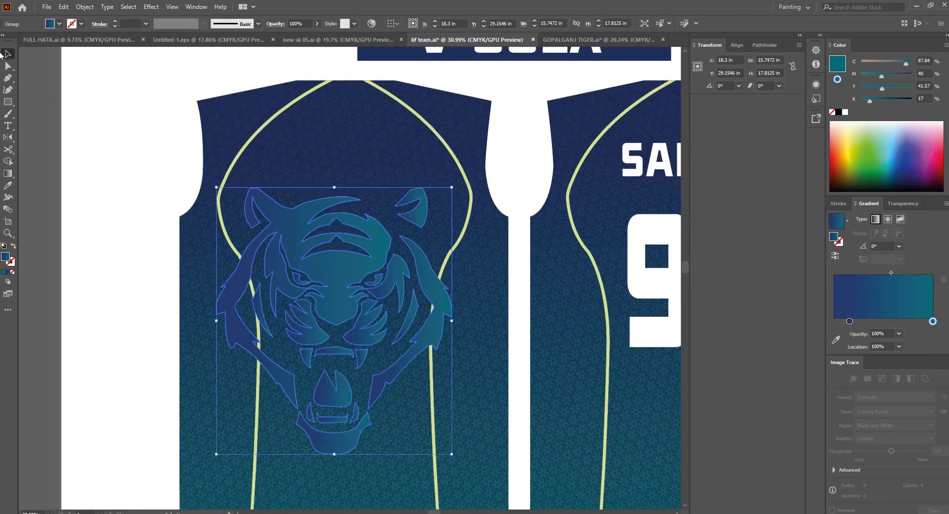
Redirect the tiger head's gradient vertically at -90°, navy above and teal below, and deselect the head.
{"action": "left_click", "coordinate": [6, 174]}
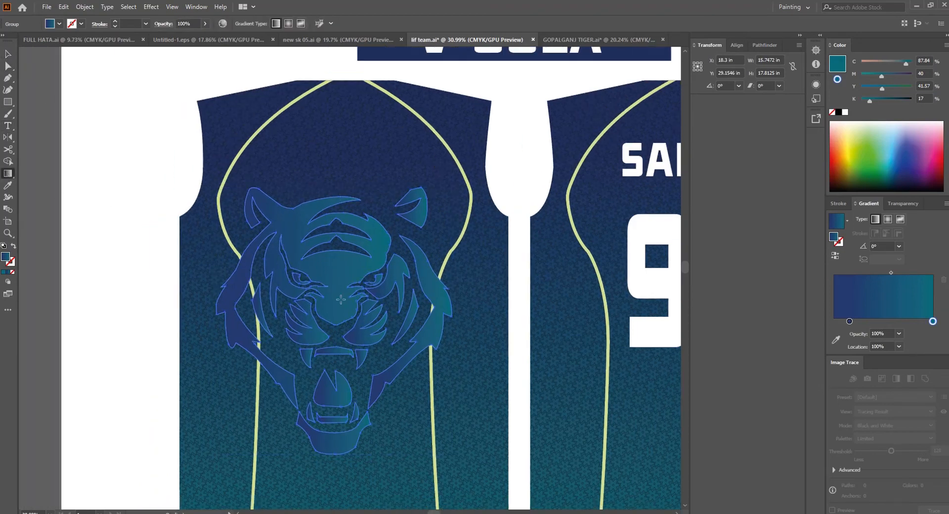
{"action": "left_click_drag", "start_coordinate": [338, 428], "coordinate": [338, 423]}
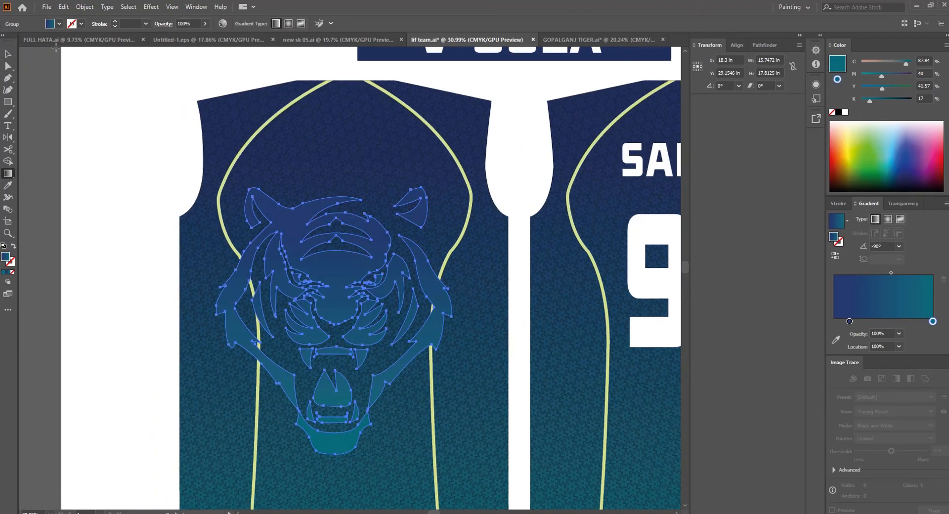
{"action": "left_click", "coordinate": [8, 54]}
{"action": "left_click", "coordinate": [100, 165]}
Release the nested clipping masks on the first jersey body, exposing its full background, flower pattern and piping lines.
{"action": "scroll", "coordinate": [393, 290], "scroll_direction": "down", "scroll_amount": 4}
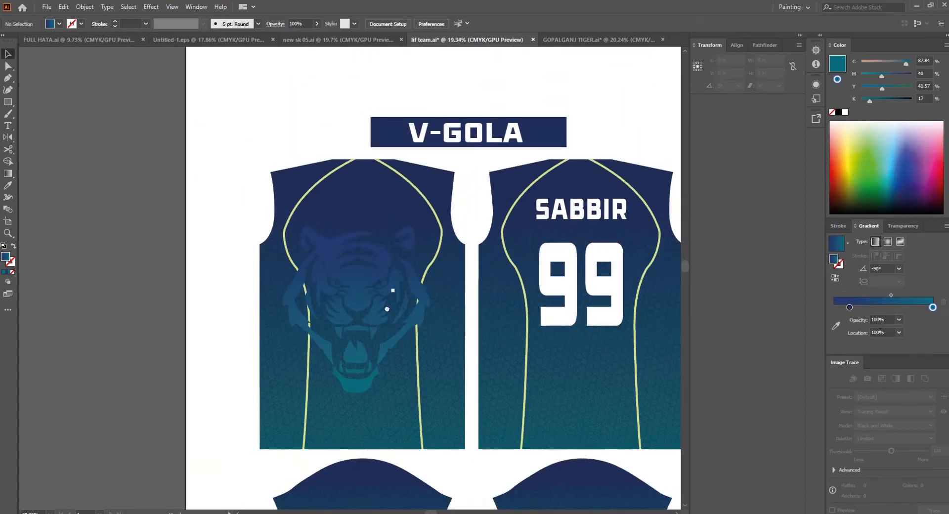
{"action": "scroll", "coordinate": [390, 311], "scroll_direction": "up", "scroll_amount": 3}
{"action": "scroll", "coordinate": [409, 308], "scroll_direction": "down", "scroll_amount": 2}
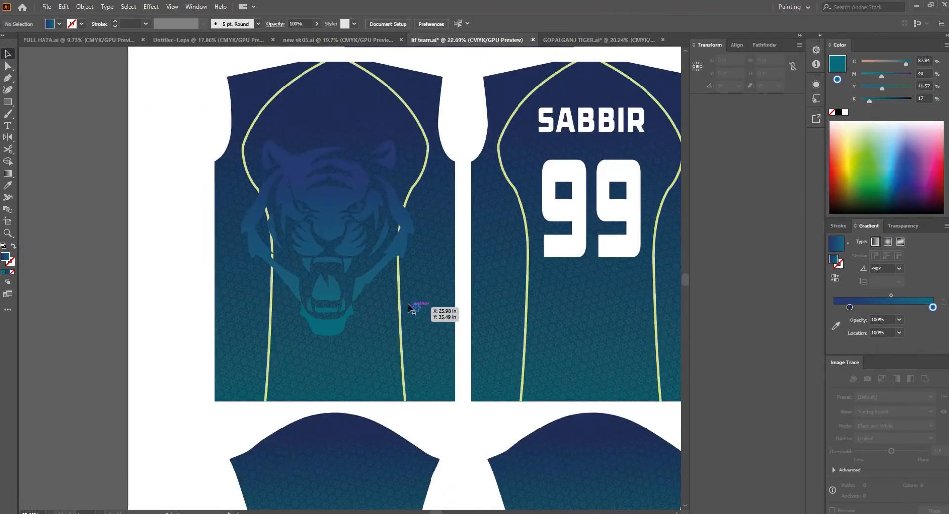
{"action": "left_click", "coordinate": [408, 307]}
{"action": "key", "text": "ctrl+alt+7"}
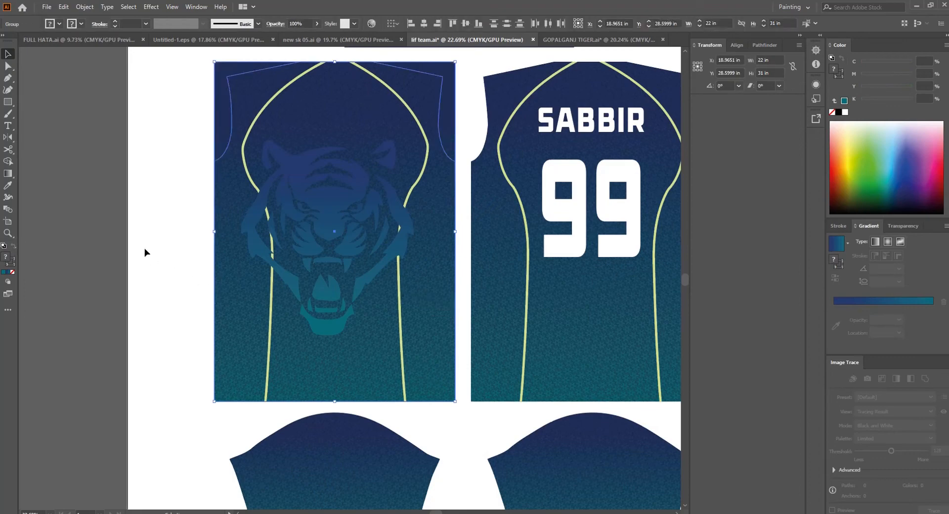
{"action": "left_click", "coordinate": [145, 251]}
{"action": "left_click", "coordinate": [257, 130]}
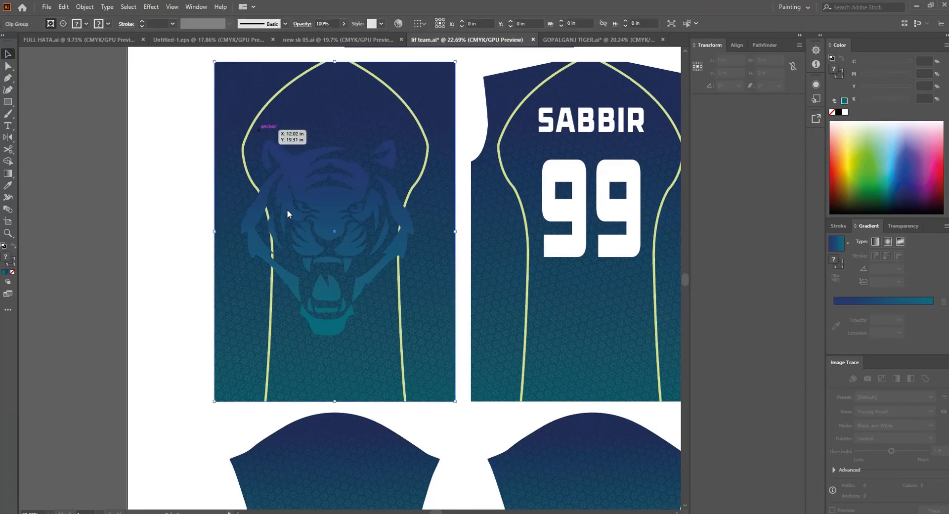
{"action": "key", "text": "ctrl+alt+7"}
{"action": "left_click", "coordinate": [162, 196]}
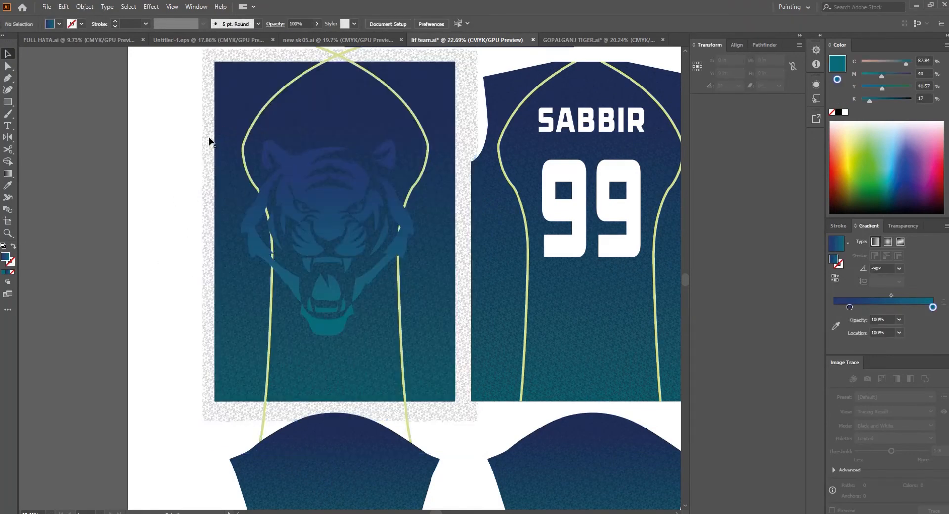
{"action": "left_click", "coordinate": [213, 158]}
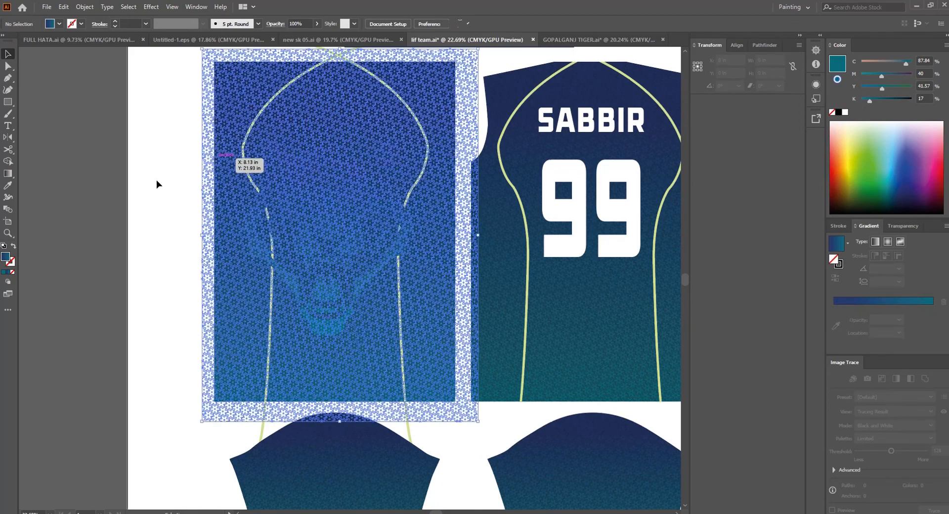
{"action": "left_click", "coordinate": [156, 180]}
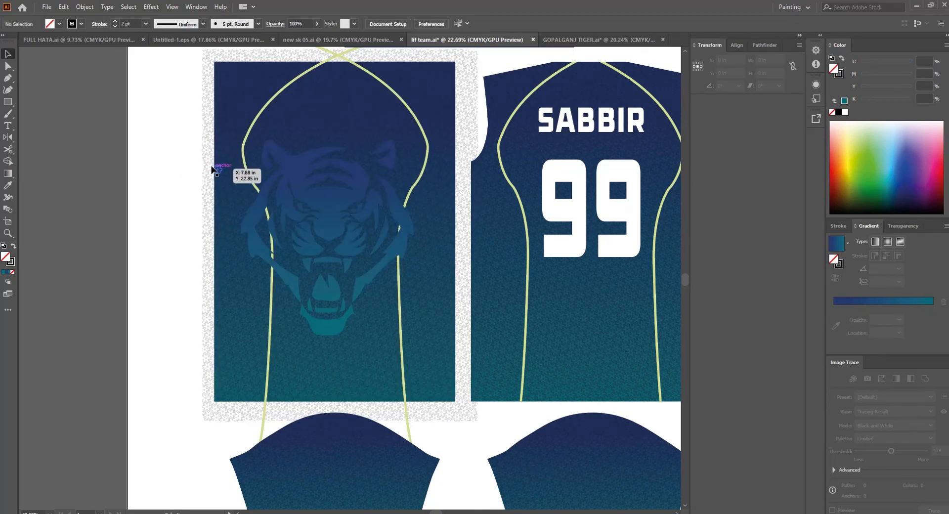
Fill the first body's outline white, bring it to the front and clip the background, pattern, piping and tiger inside it.
{"action": "left_click", "coordinate": [214, 168]}
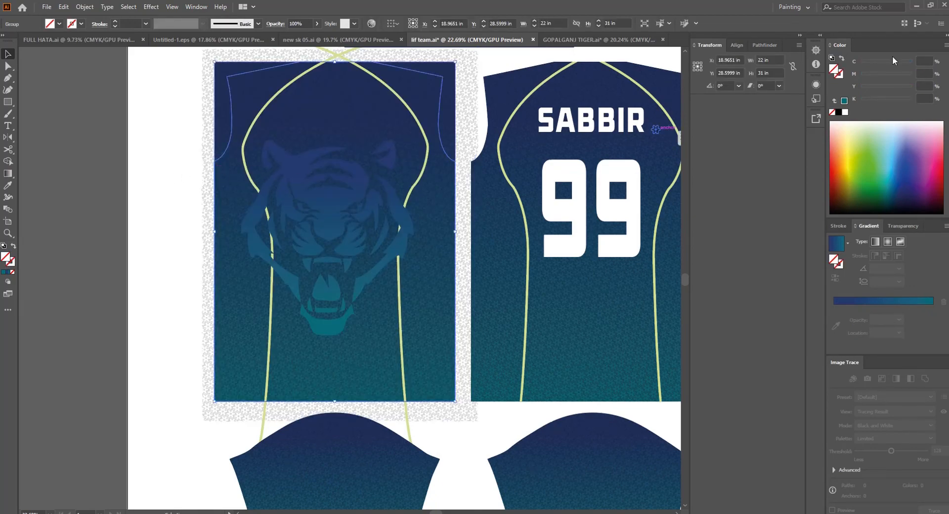
{"action": "left_click", "coordinate": [845, 112]}
{"action": "key", "text": "ctrl+shift+]"}
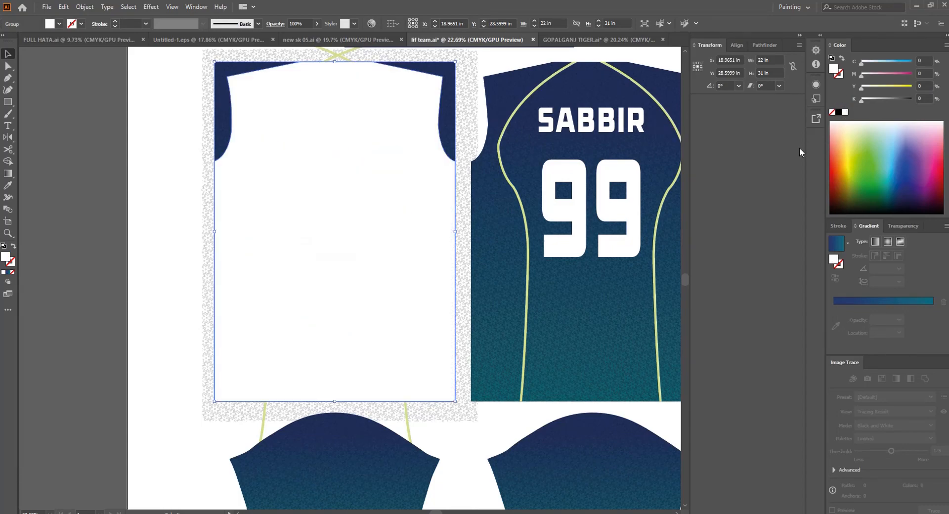
{"action": "left_click_drag", "start_coordinate": [480, 162], "coordinate": [491, 222]}
{"action": "left_click_drag", "start_coordinate": [188, 133], "coordinate": [453, 394]}
{"action": "key", "text": "ctrl+7"}
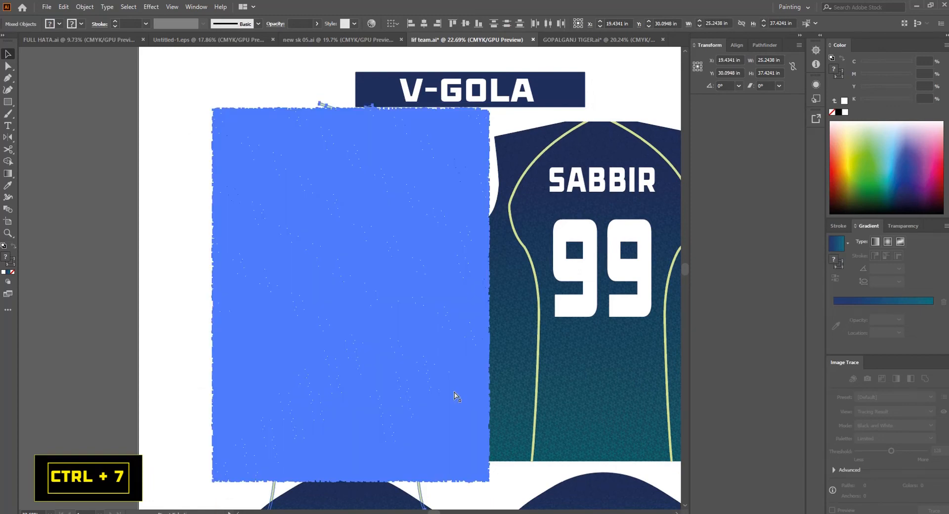
{"action": "left_click", "coordinate": [157, 272]}
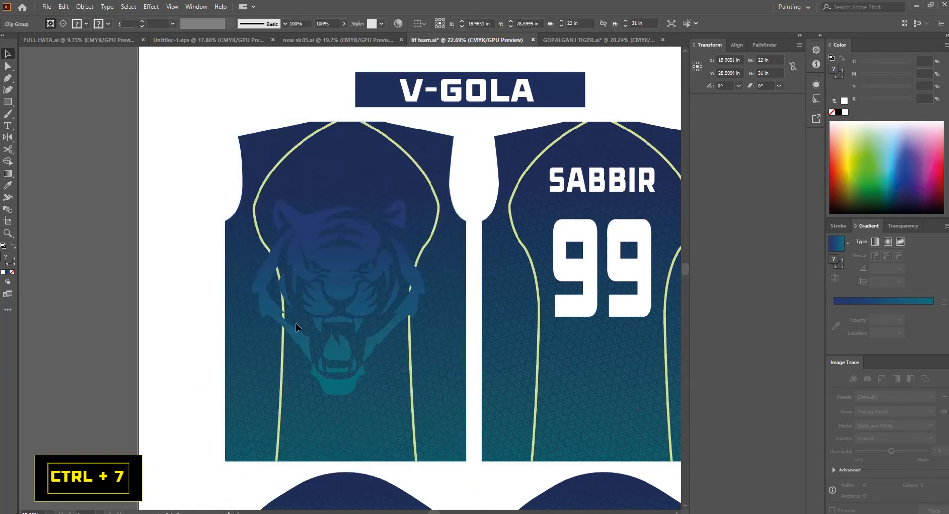
Examine how the tiger head sits against the piping lines on the clipped first jersey body.
{"action": "left_click_drag", "start_coordinate": [458, 351], "coordinate": [420, 364]}
{"action": "left_click_drag", "start_coordinate": [386, 316], "coordinate": [423, 333]}
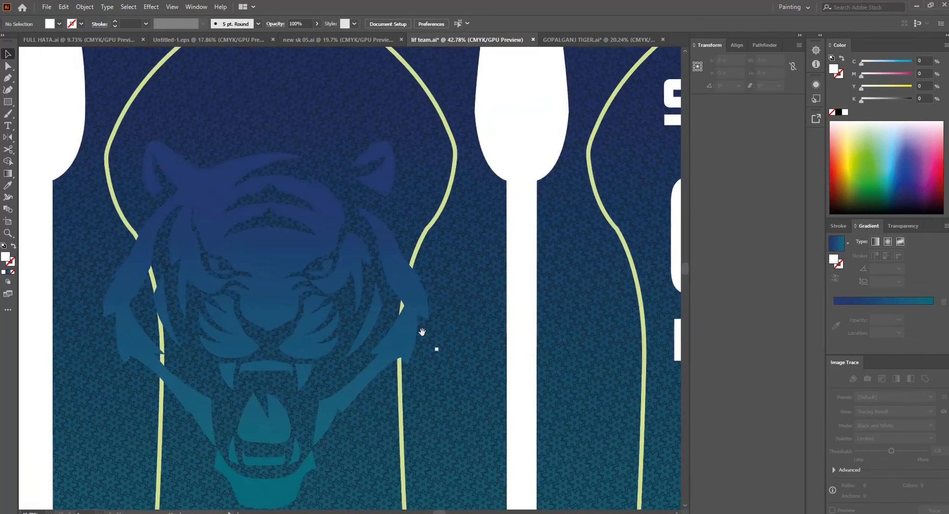
{"action": "left_click", "coordinate": [280, 243]}
{"action": "left_click_drag", "start_coordinate": [335, 319], "coordinate": [159, 296]}
{"action": "left_click", "coordinate": [159, 297]}
{"action": "mouse_move", "coordinate": [321, 337]}
{"action": "left_mouse_down"}
{"action": "mouse_move", "coordinate": [326, 344]}
{"action": "mouse_move", "coordinate": [318, 343]}
{"action": "left_mouse_up"}
{"action": "scroll", "coordinate": [347, 347], "scroll_direction": "down", "scroll_amount": 1}
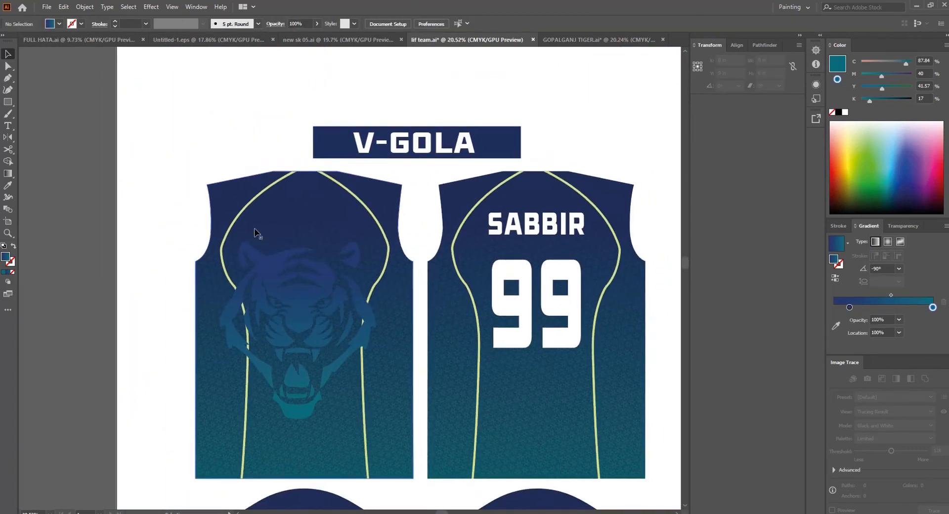
Release the first body's clipping mask again and shift the tiger head slightly right and up towards the body's centre.
{"action": "left_click", "coordinate": [254, 227]}
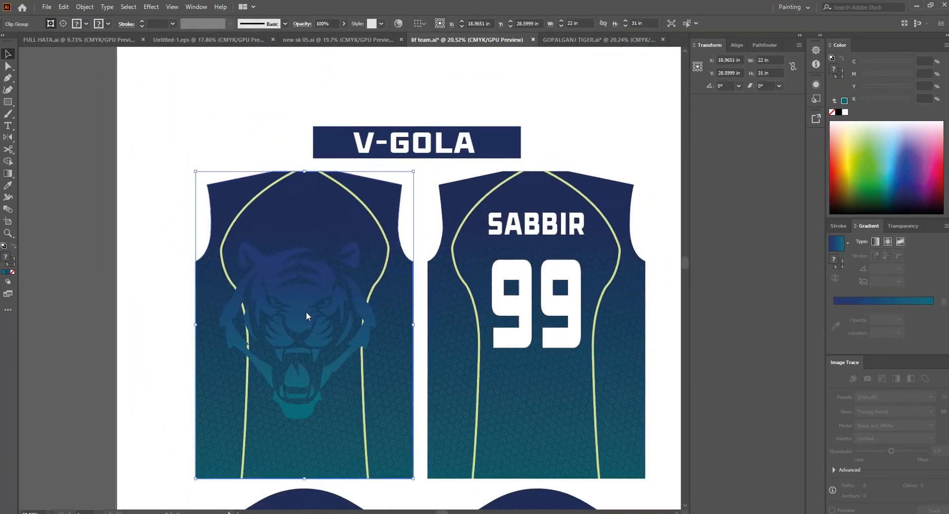
{"action": "key", "text": "ctrl+alt+7"}
{"action": "left_click", "coordinate": [136, 251]}
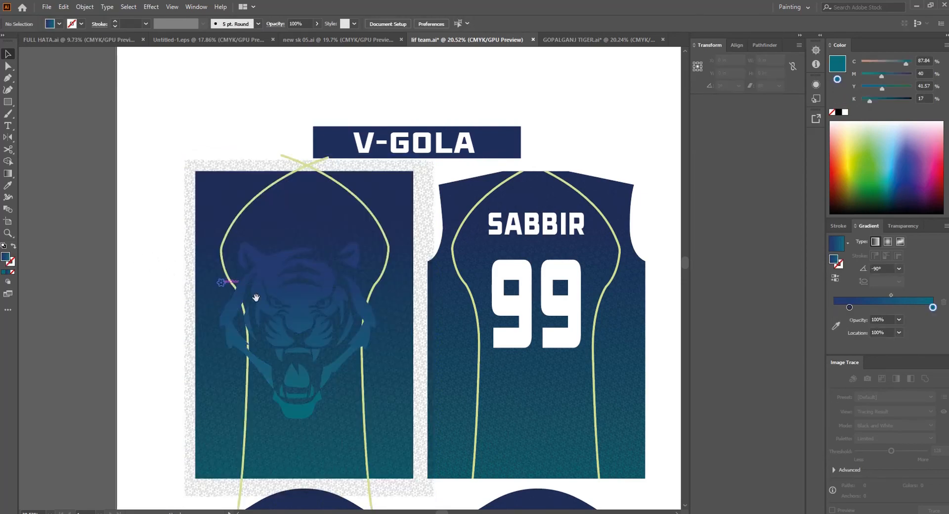
{"action": "scroll", "coordinate": [256, 297], "scroll_direction": "up", "scroll_amount": 2}
{"action": "left_click_drag", "start_coordinate": [272, 300], "coordinate": [273, 295]}
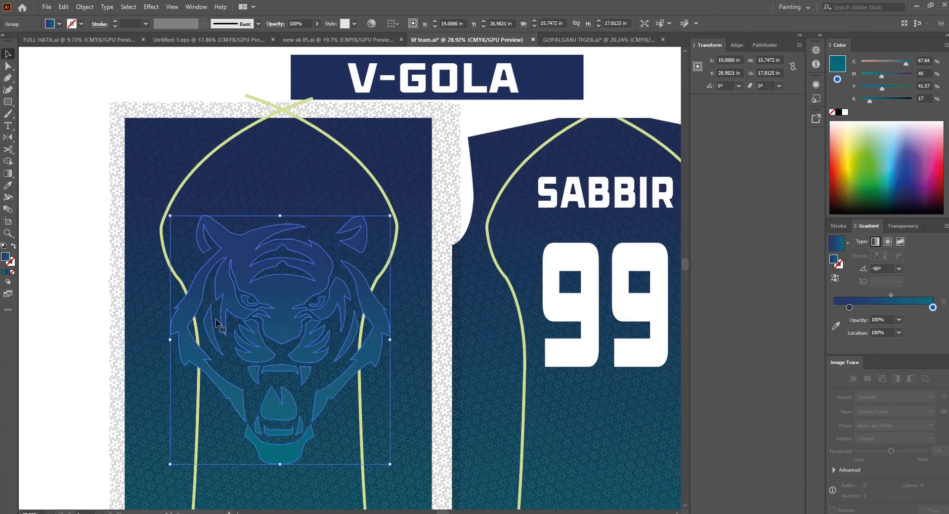
Select the first jersey body's unfilled outline and fill it white.
{"action": "left_click", "coordinate": [62, 278]}
{"action": "scroll", "coordinate": [146, 284], "scroll_direction": "down", "scroll_amount": 1}
{"action": "left_click_drag", "start_coordinate": [171, 296], "coordinate": [185, 292]}
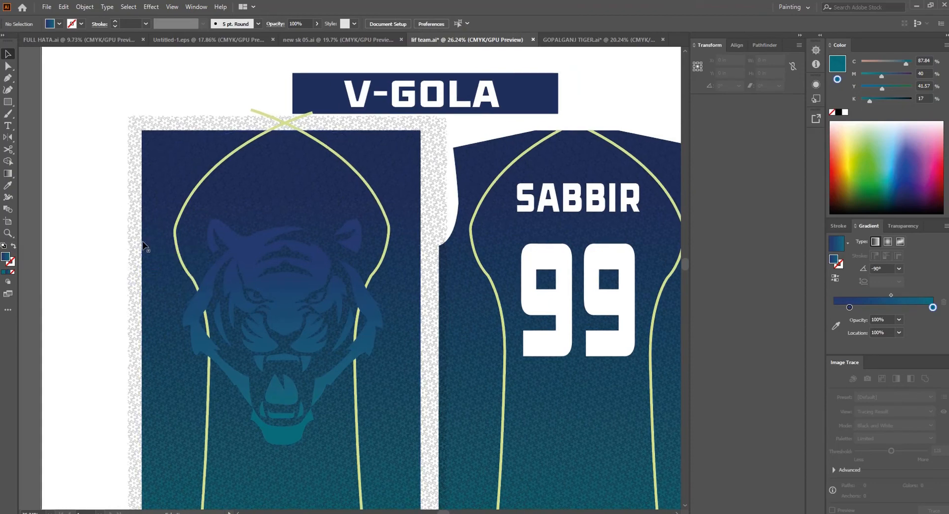
{"action": "left_click", "coordinate": [142, 244]}
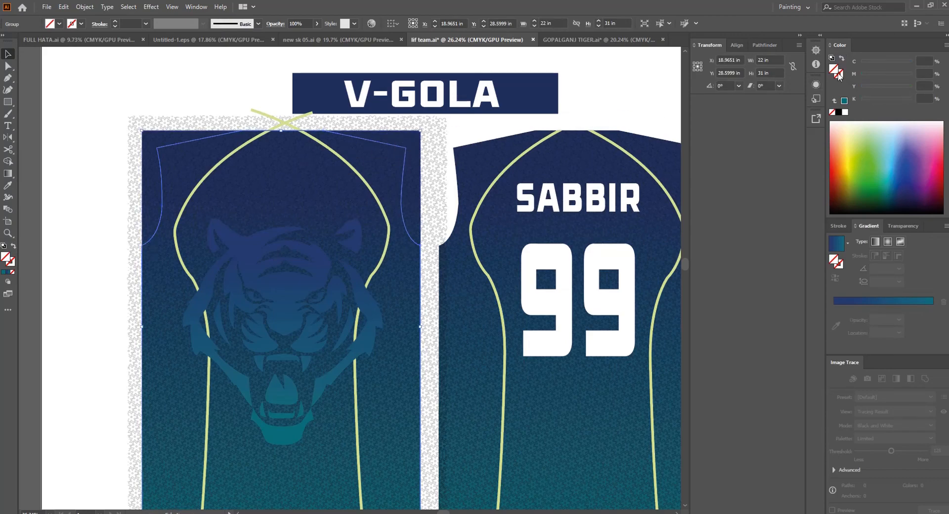
{"action": "left_click", "coordinate": [846, 112]}
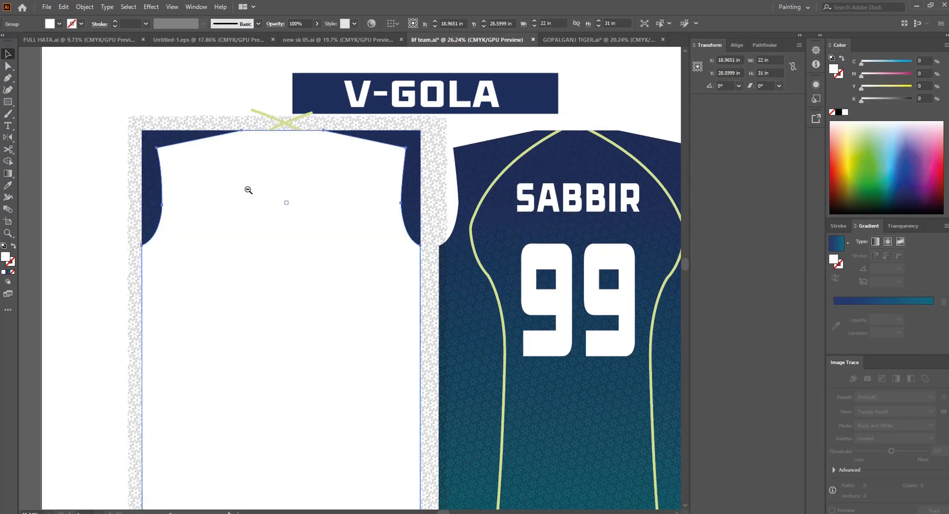
Clip the first body's background, flower pattern, piping lines and tiger head inside its white outline with a clipping mask.
{"action": "scroll", "coordinate": [330, 179], "scroll_direction": "down", "scroll_amount": 2}
{"action": "left_click_drag", "start_coordinate": [195, 101], "coordinate": [423, 387]}
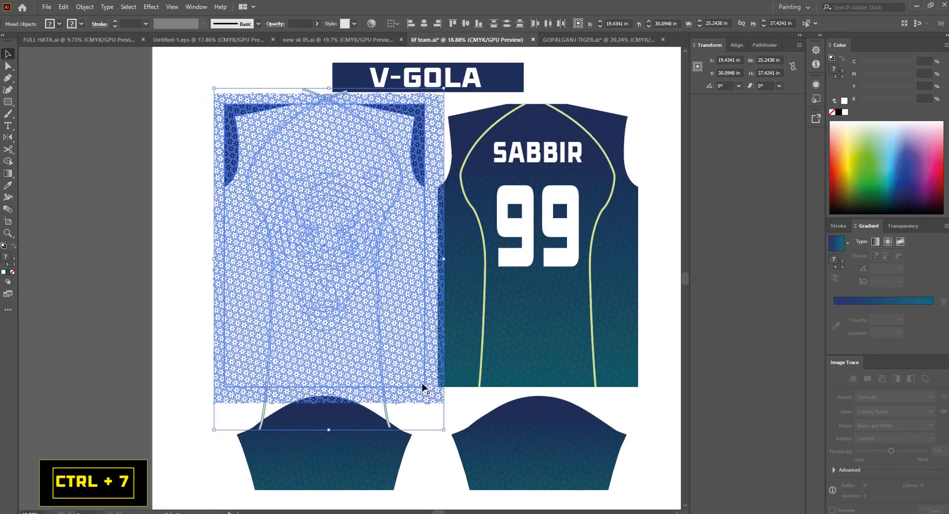
{"action": "key", "text": "ctrl+7"}
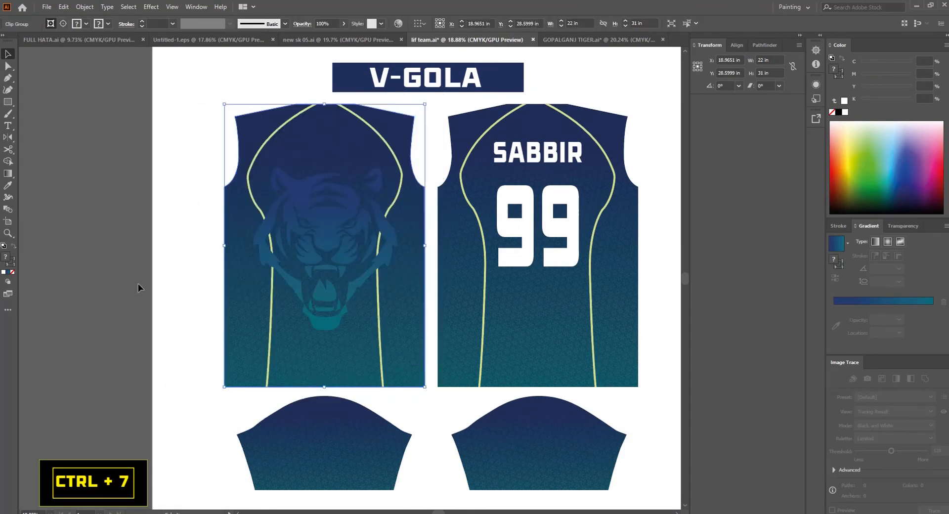
{"action": "left_click", "coordinate": [139, 285]}
{"action": "scroll", "coordinate": [351, 339], "scroll_direction": "up", "scroll_amount": 1}
{"action": "scroll", "coordinate": [311, 227], "scroll_direction": "up", "scroll_amount": 3}
{"action": "scroll", "coordinate": [398, 296], "scroll_direction": "down", "scroll_amount": 2}
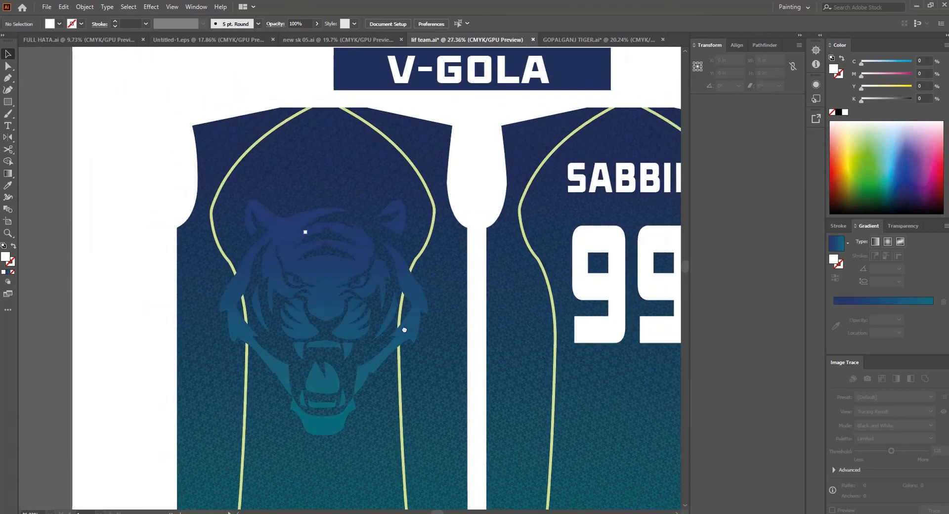
{"action": "scroll", "coordinate": [428, 330], "scroll_direction": "down", "scroll_amount": 2}
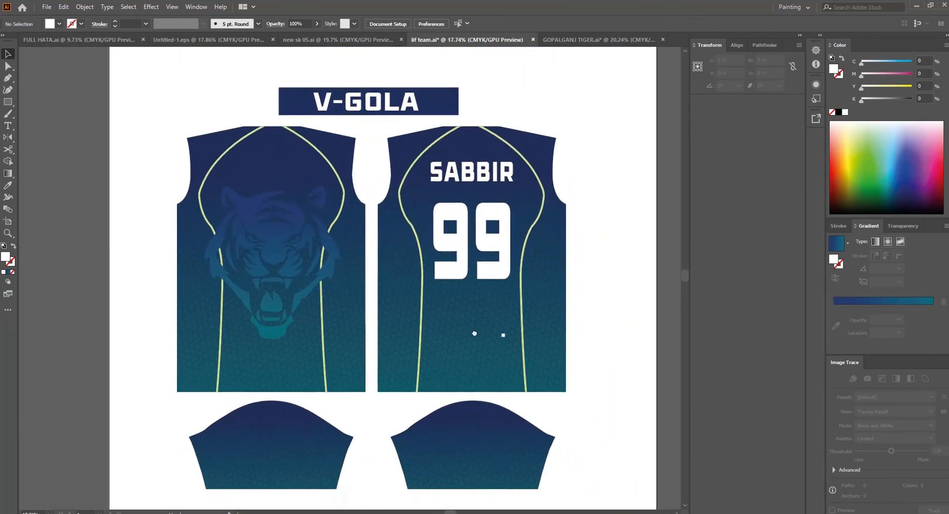